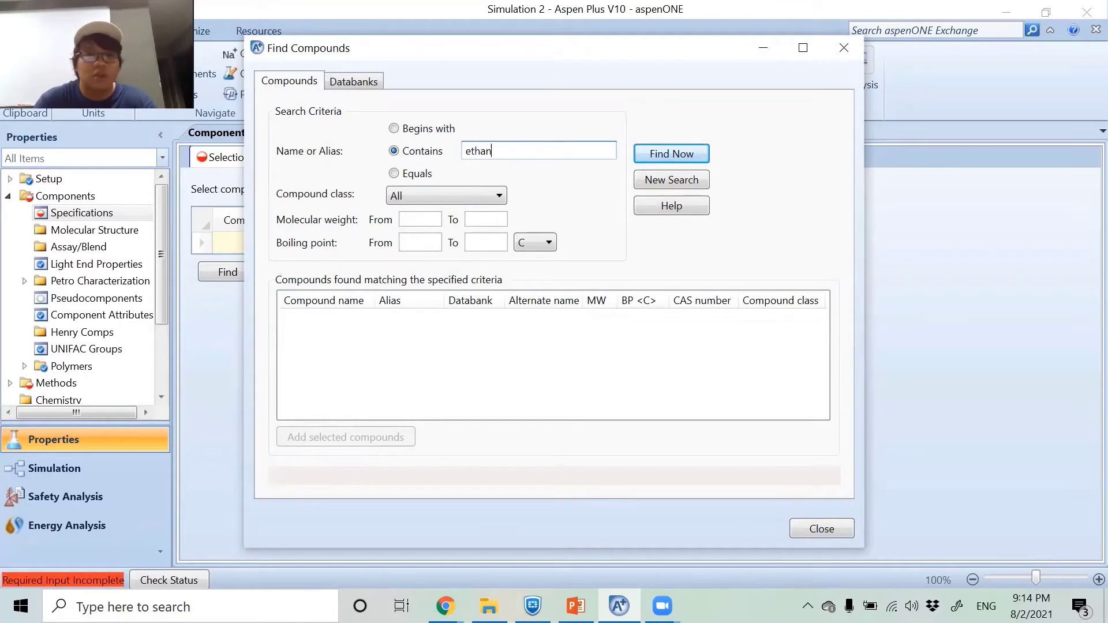
Search the databanks for compounds containing "ethanol" and add ETHANOL (C2H6O-2) to the component list.
key(Return)
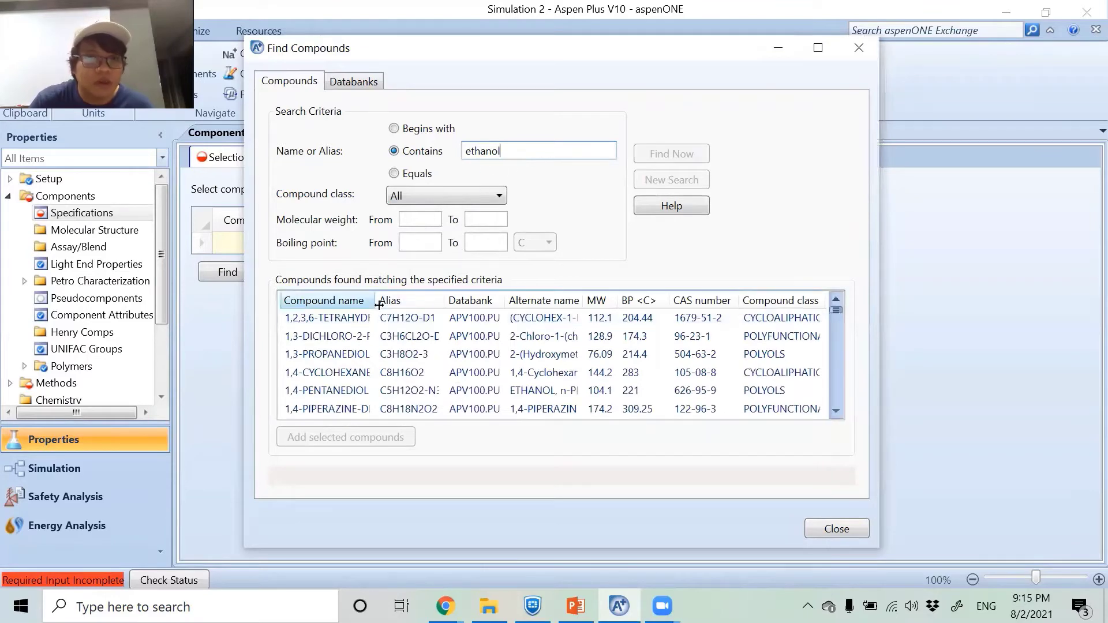
drag(380, 305, 518, 300)
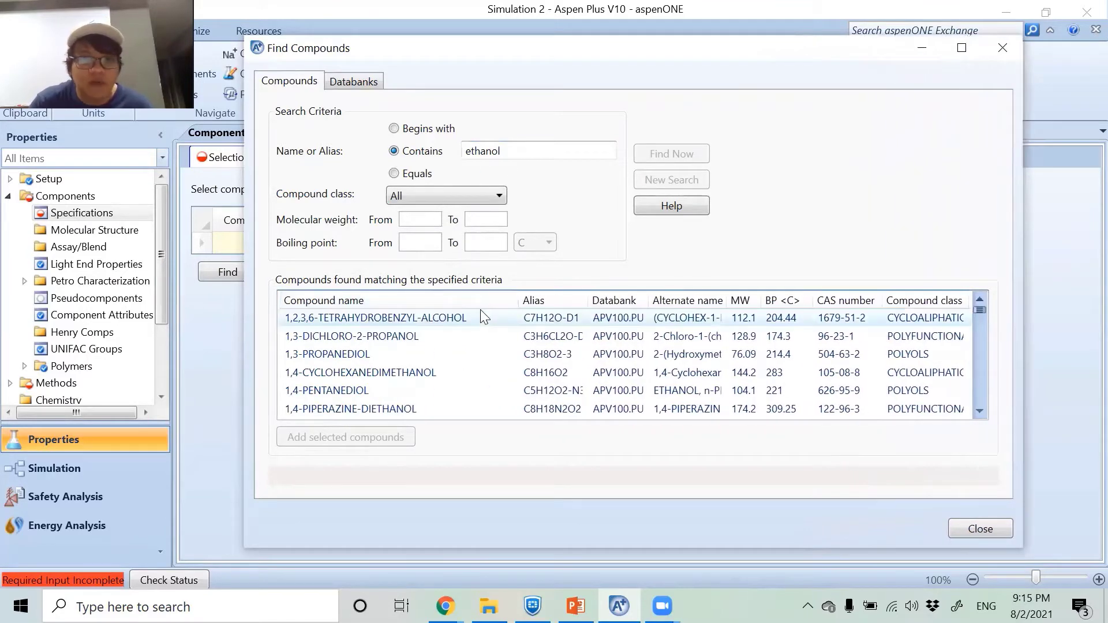
scroll(459, 336, down, 10)
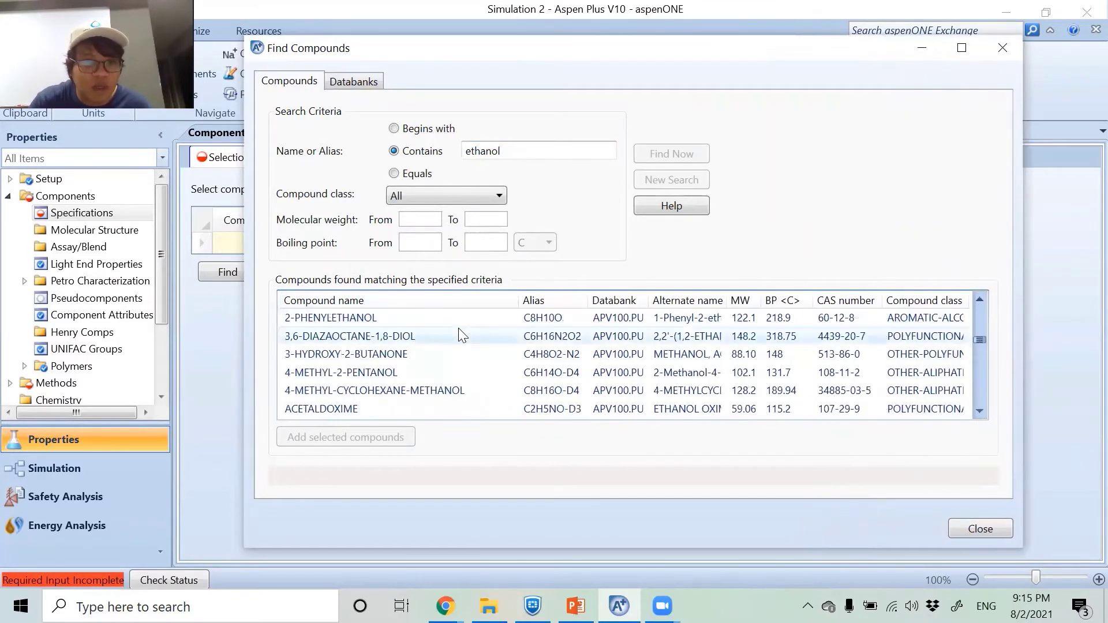
scroll(458, 332, down, 6)
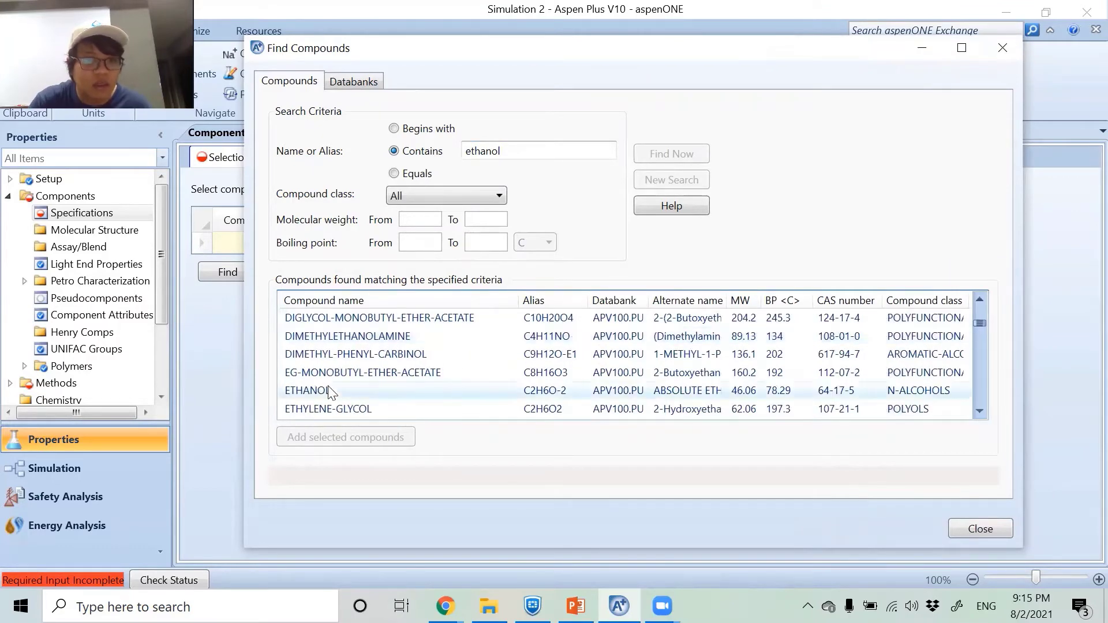
click(318, 391)
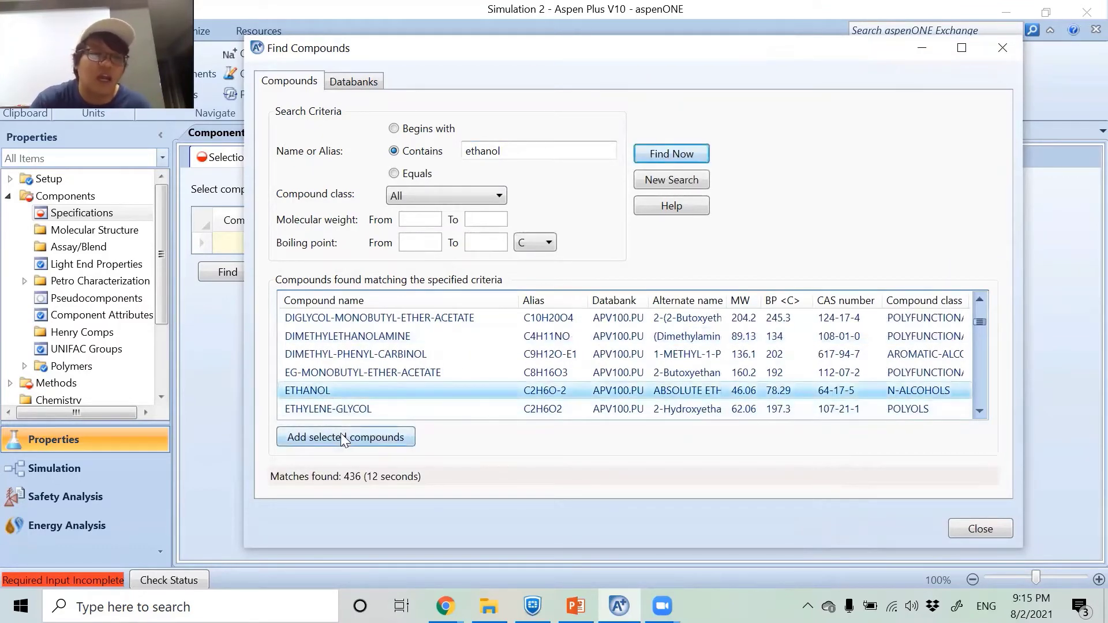
click(343, 438)
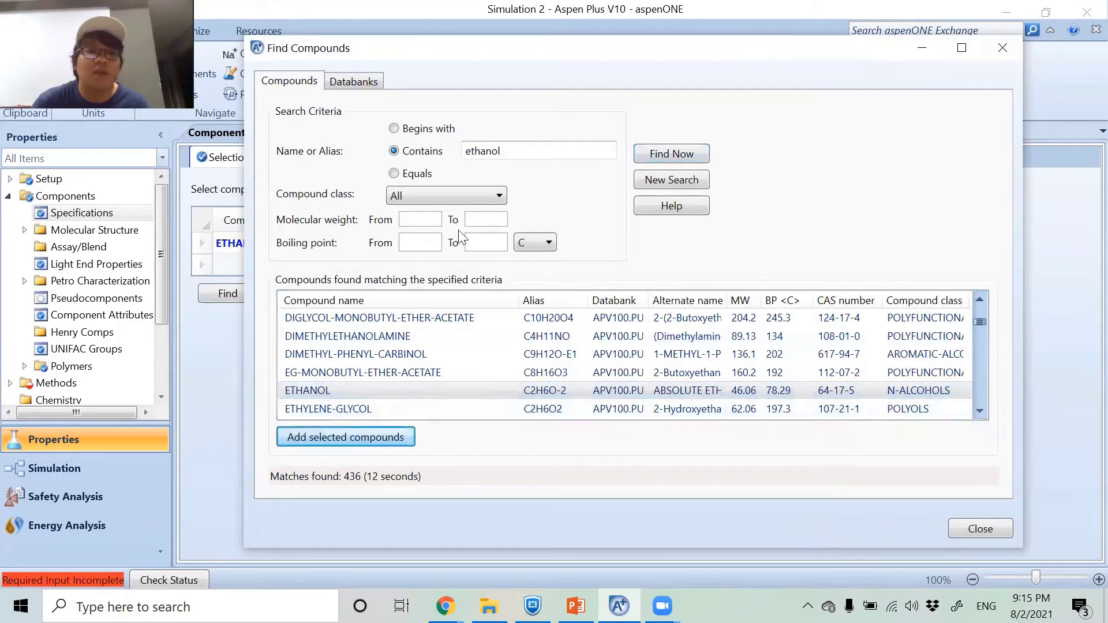
Search for compounds containing "acetic acid" and add ACETIC-ACID to the component list without replacing ethanol.
double_click(523, 145)
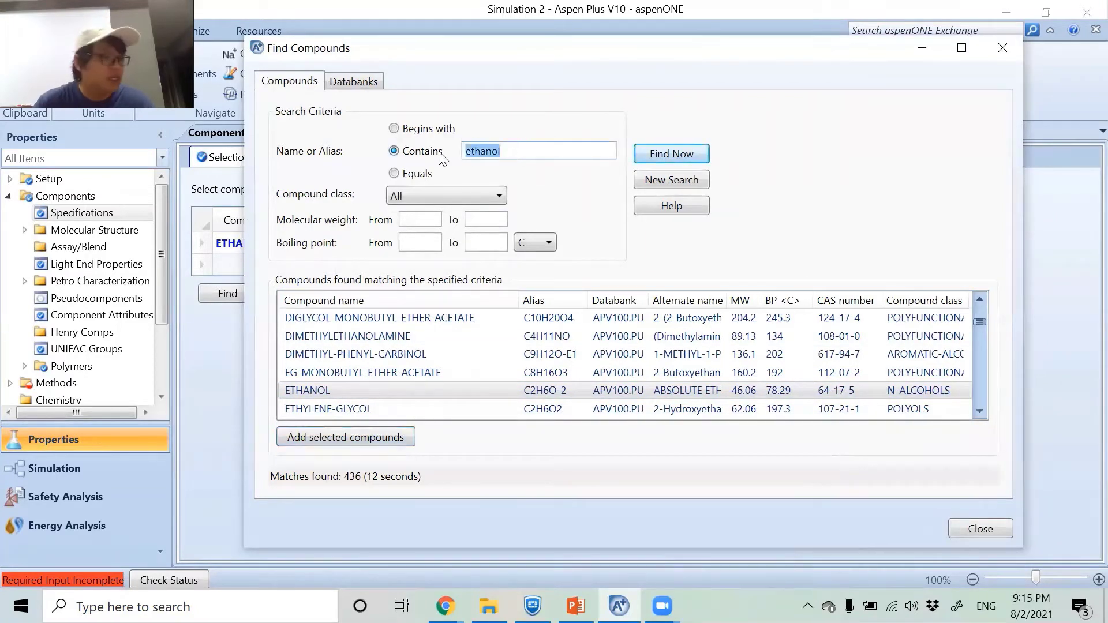
text(acetic)
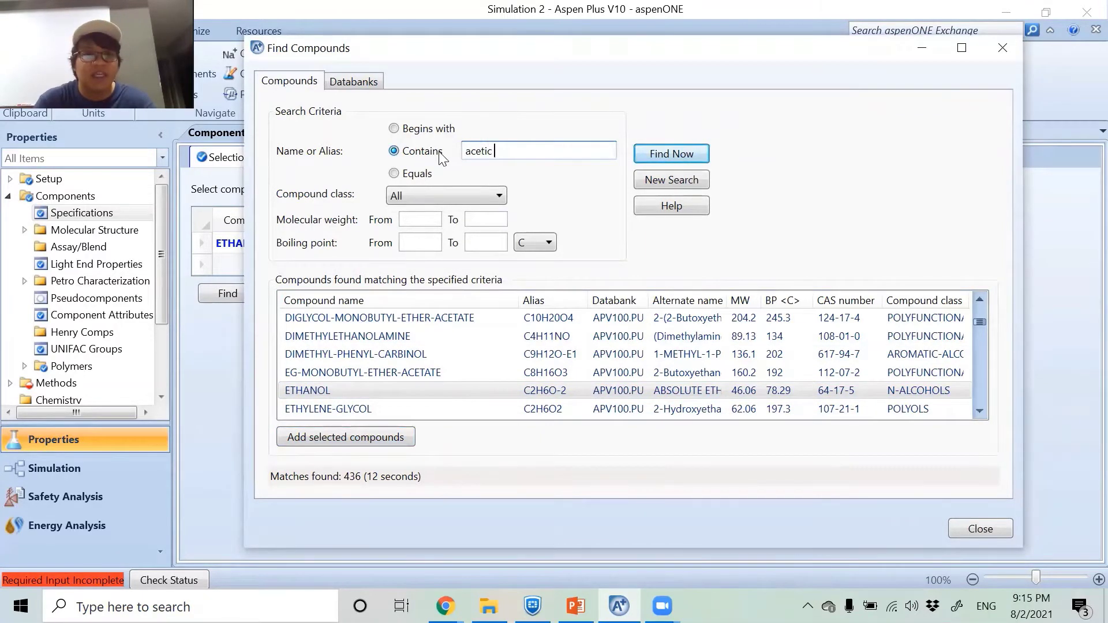
text( acid)
key(Return)
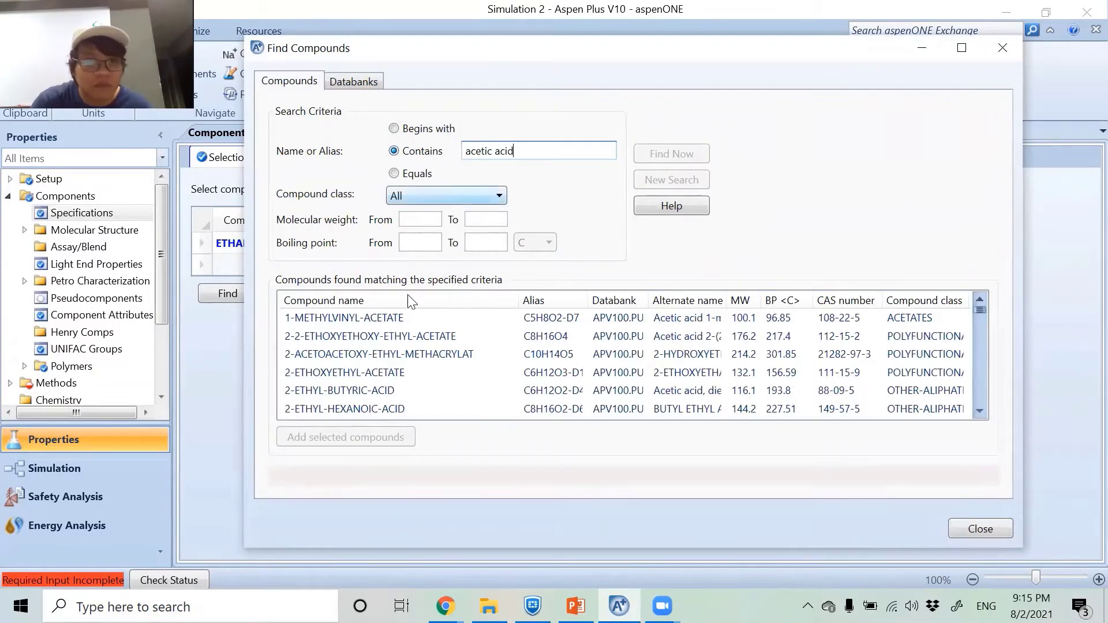
scroll(411, 324, down, 5)
click(354, 356)
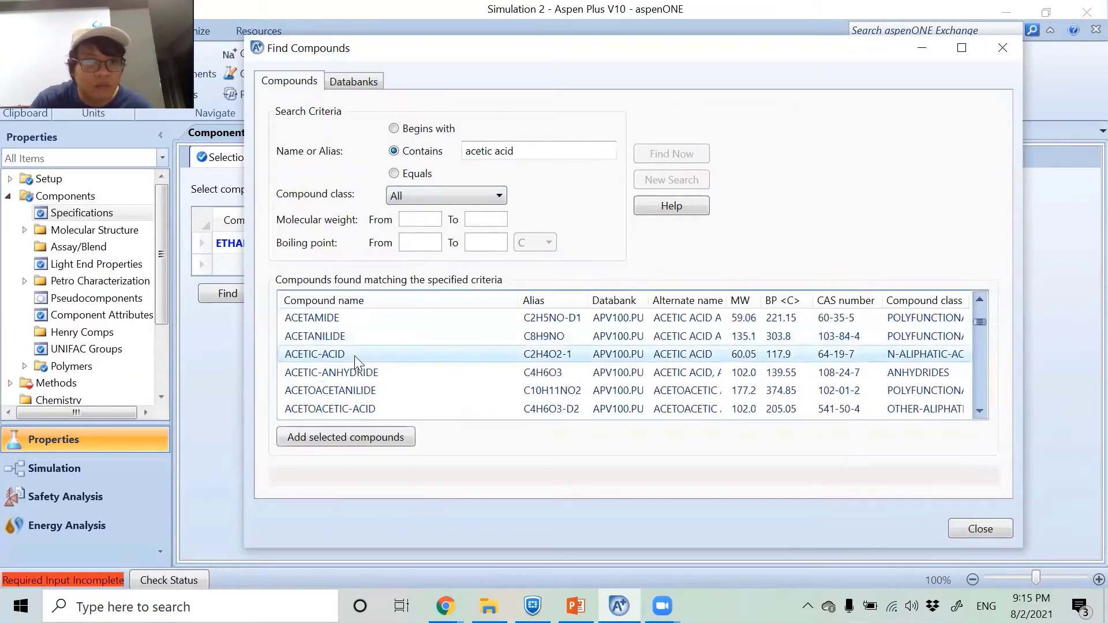
click(338, 436)
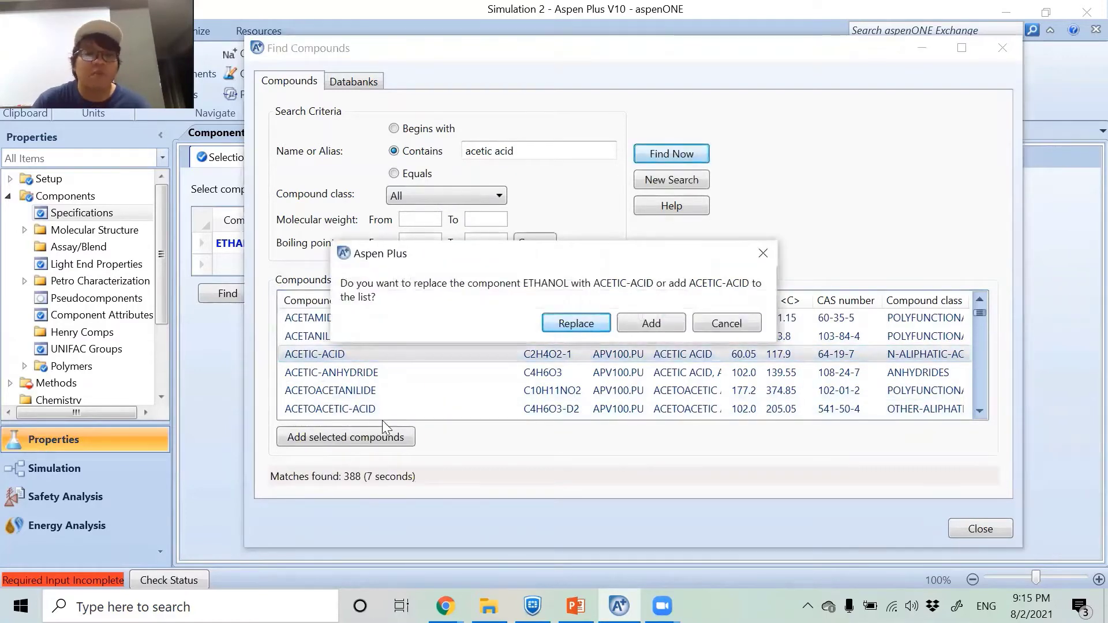
click(647, 324)
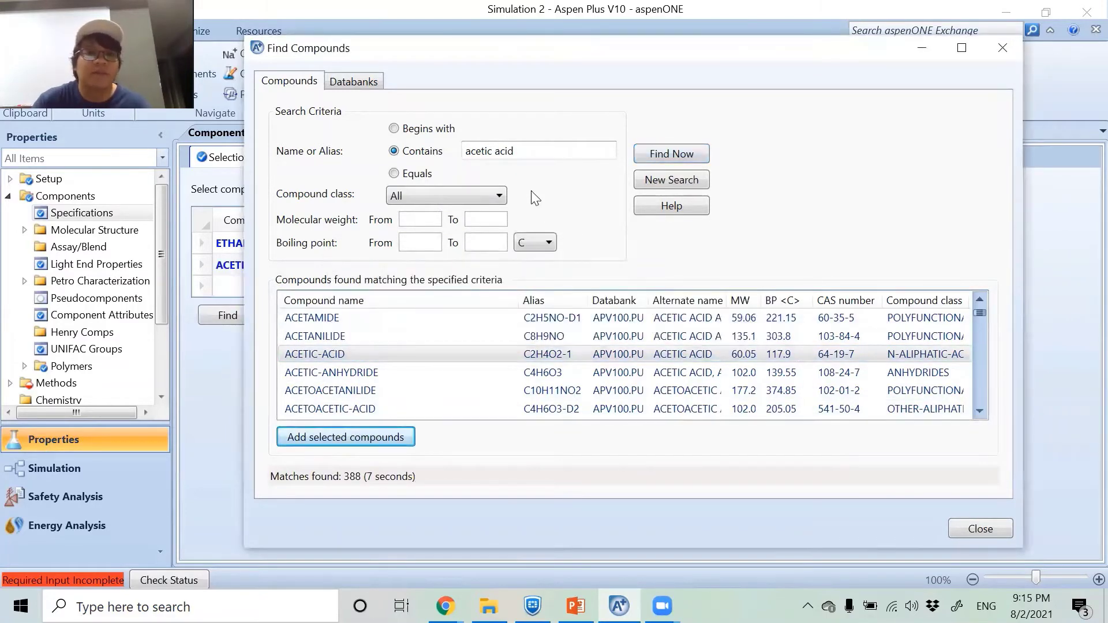
Search for compounds containing "ethyl acetate", add ETHYL-ACETATE as a further component, and close the compound search.
click(526, 150)
key(BackSpace)
key(BackSpace)
key(BackSpace)
key(BackSpace)
key(BackSpace)
key(BackSpace)
key(BackSpace)
key(BackSpace)
key(BackSpace)
key(BackSpace)
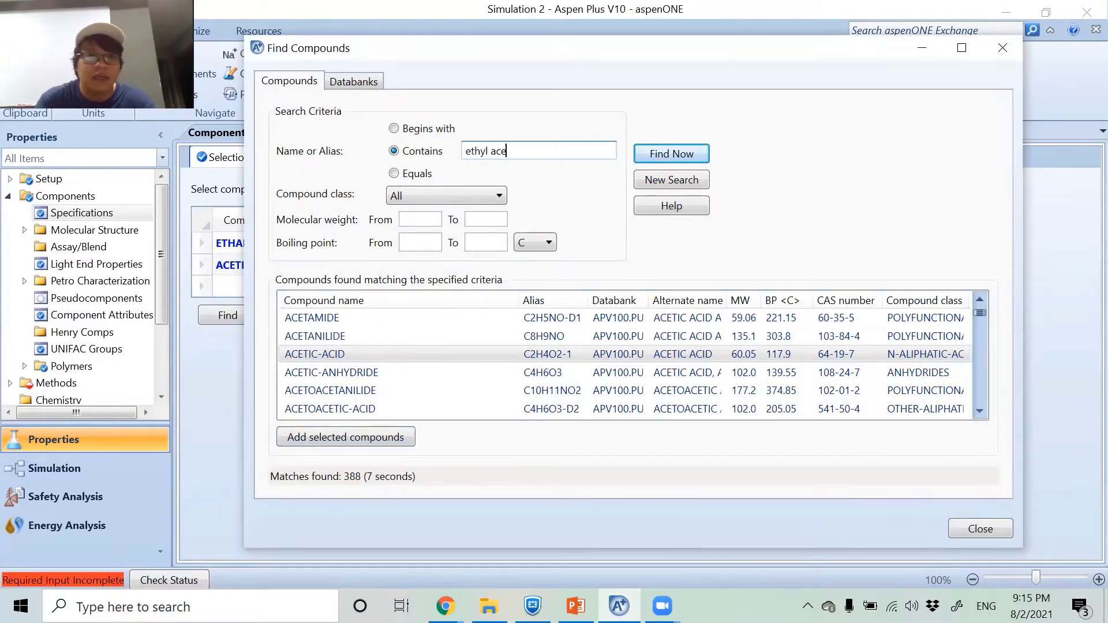
text(ethyl acetate)
key(Return)
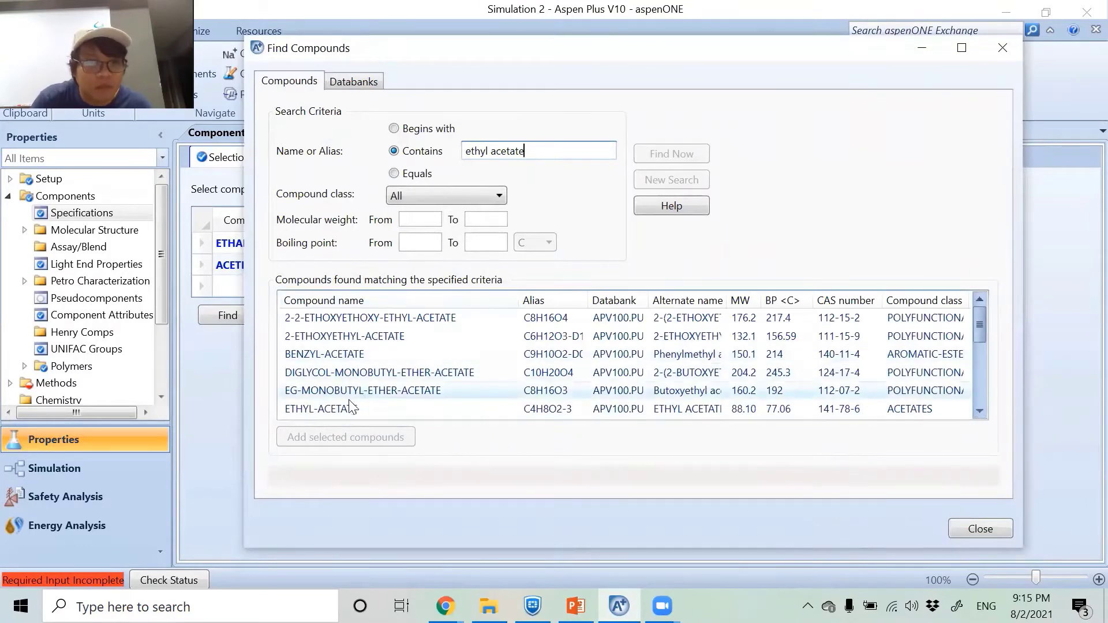
click(350, 407)
click(330, 434)
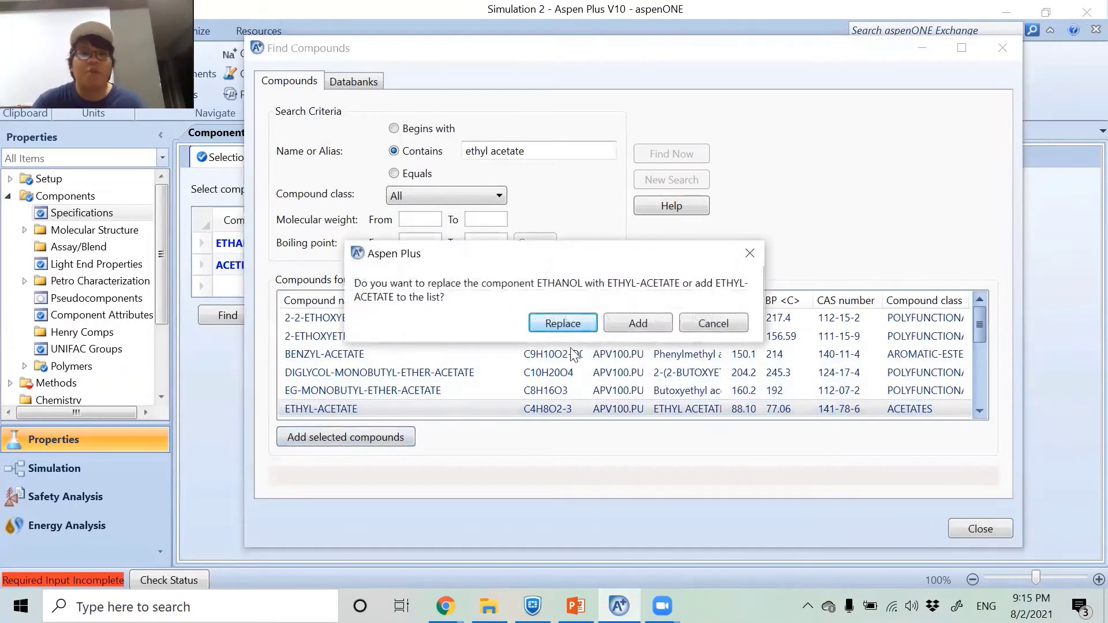
click(637, 323)
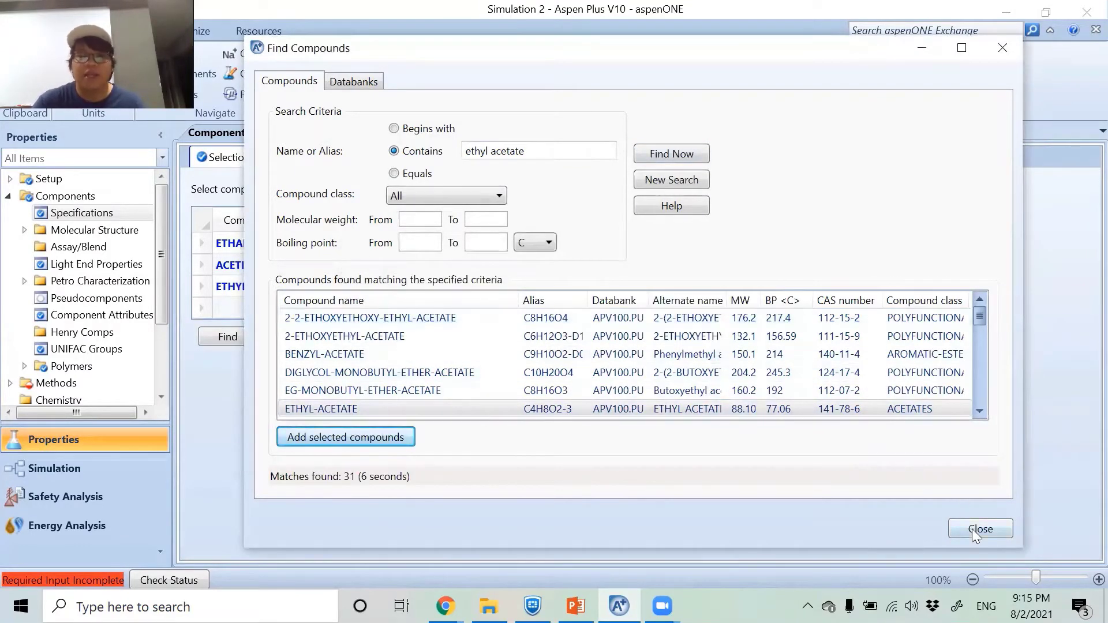
click(974, 532)
Add WATER as a component in the empty row of the component table.
click(262, 309)
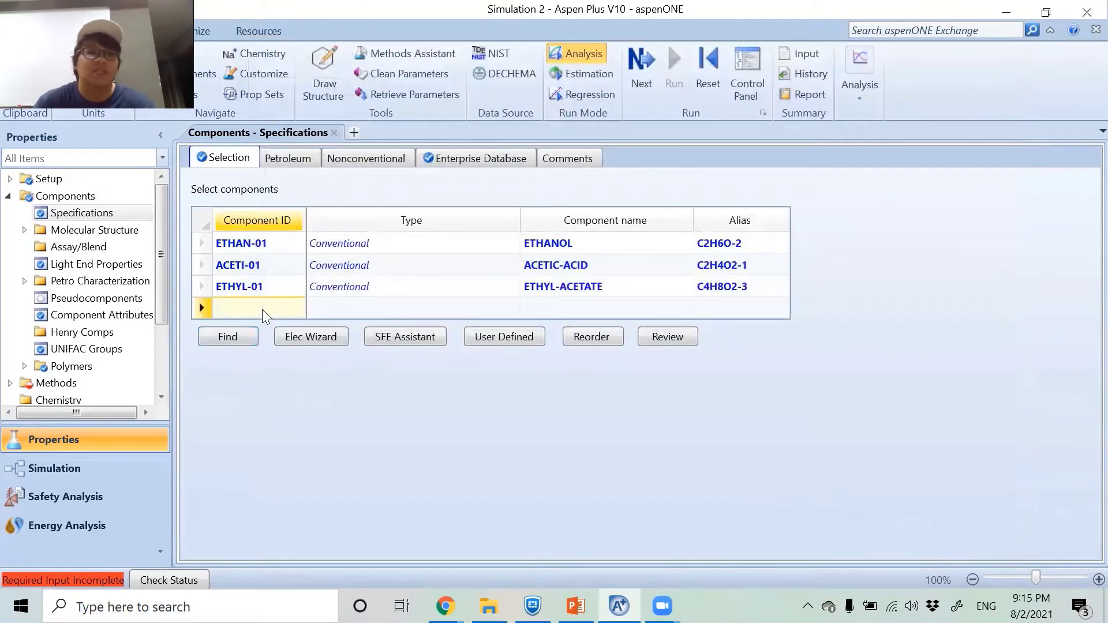
text(WTA)
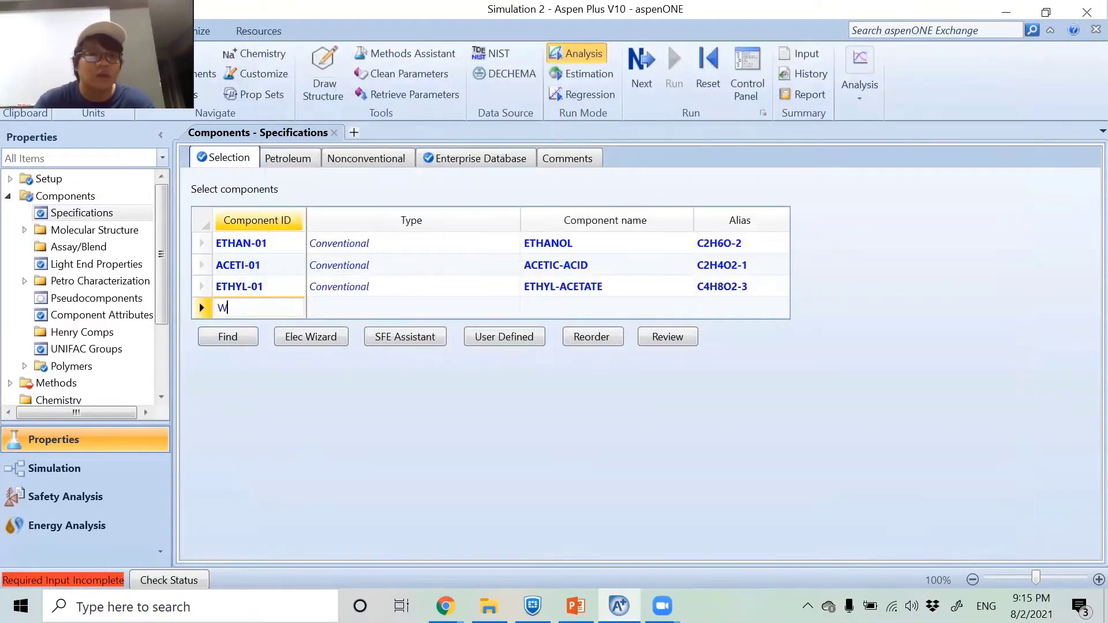
key(Return)
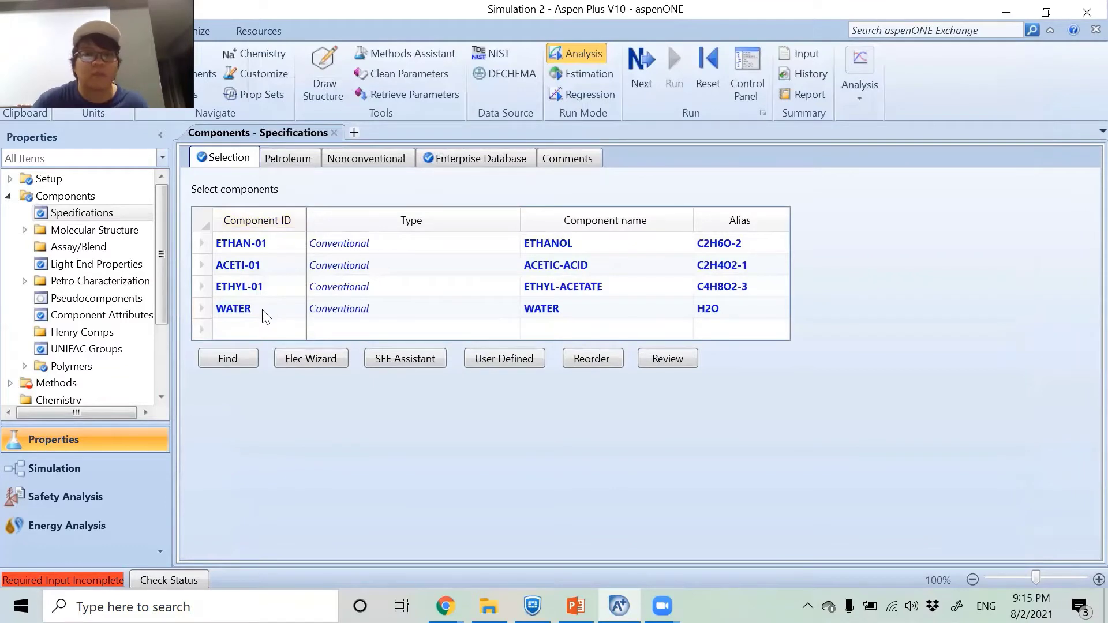
Rename the component ID of ethanol to ETHANOL.
click(268, 249)
text(E)
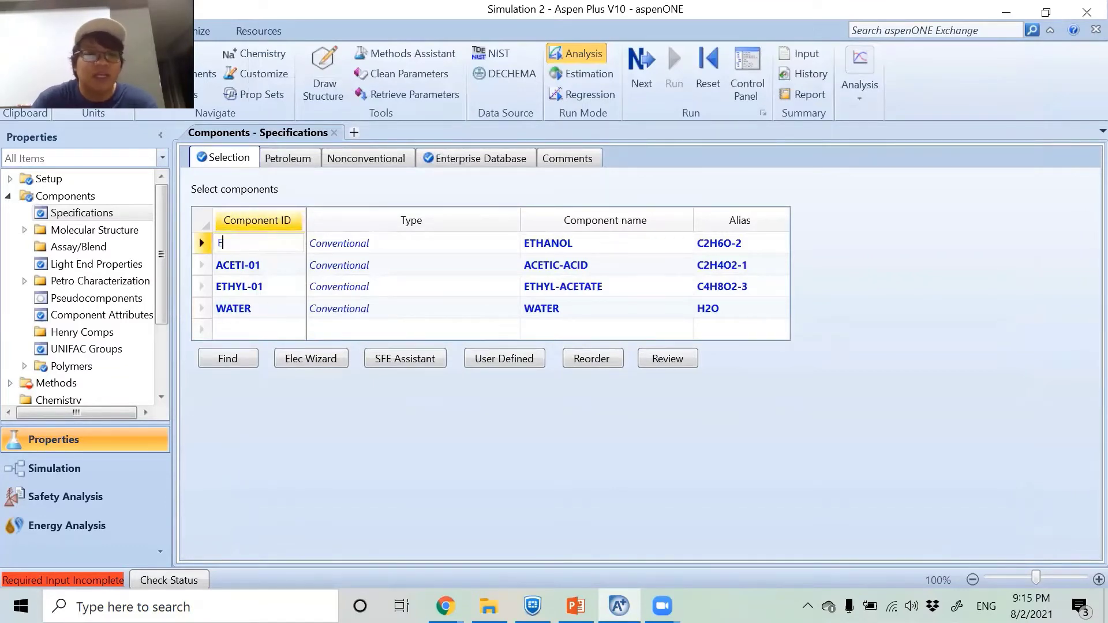
text(TH)
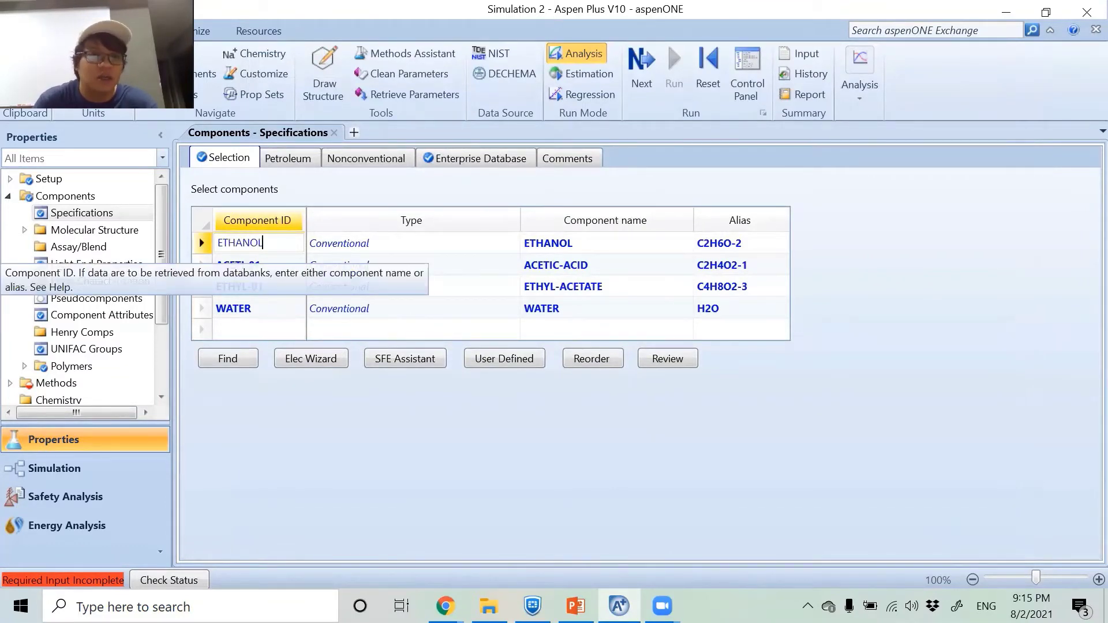
text(ANOL)
key(Return)
key(Return)
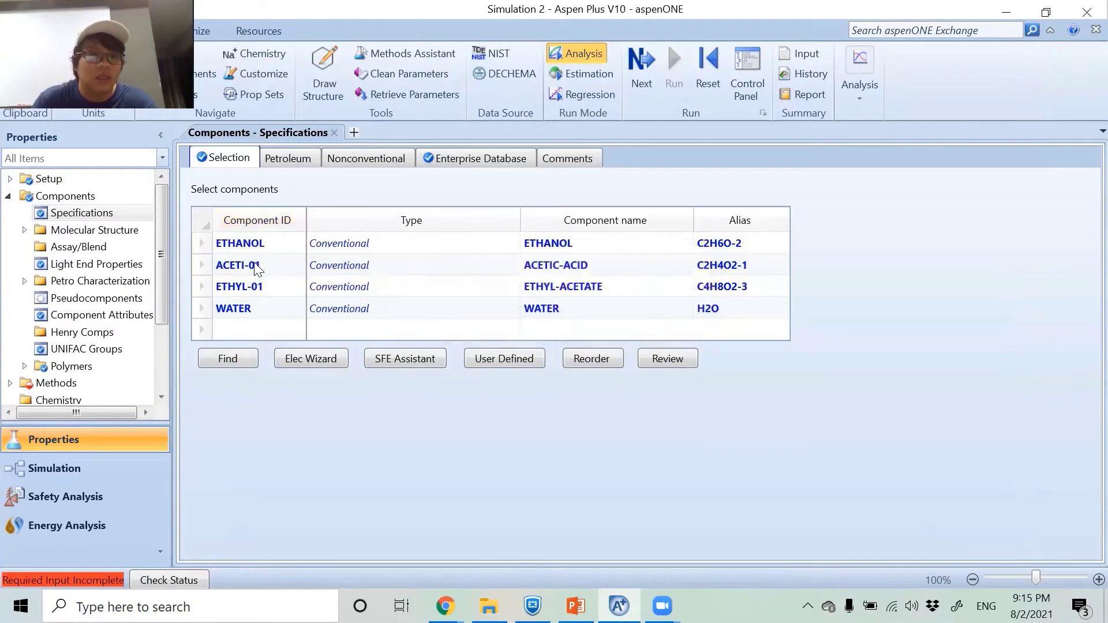
Rename the component ID of acetic acid to A-ACID.
text(A)
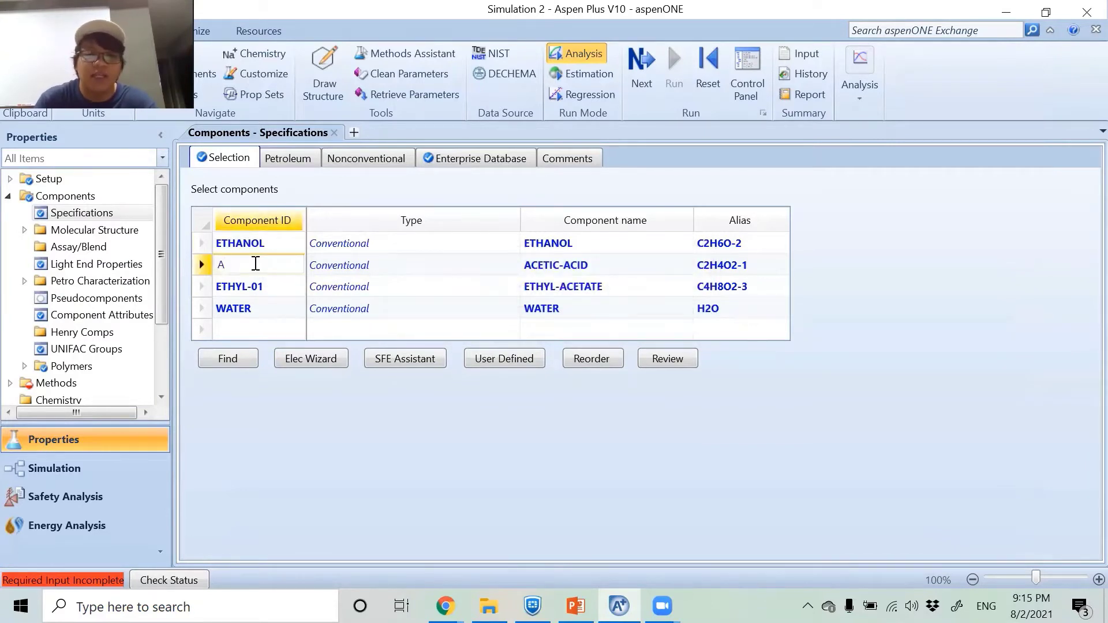
text(-ACID)
key(Return)
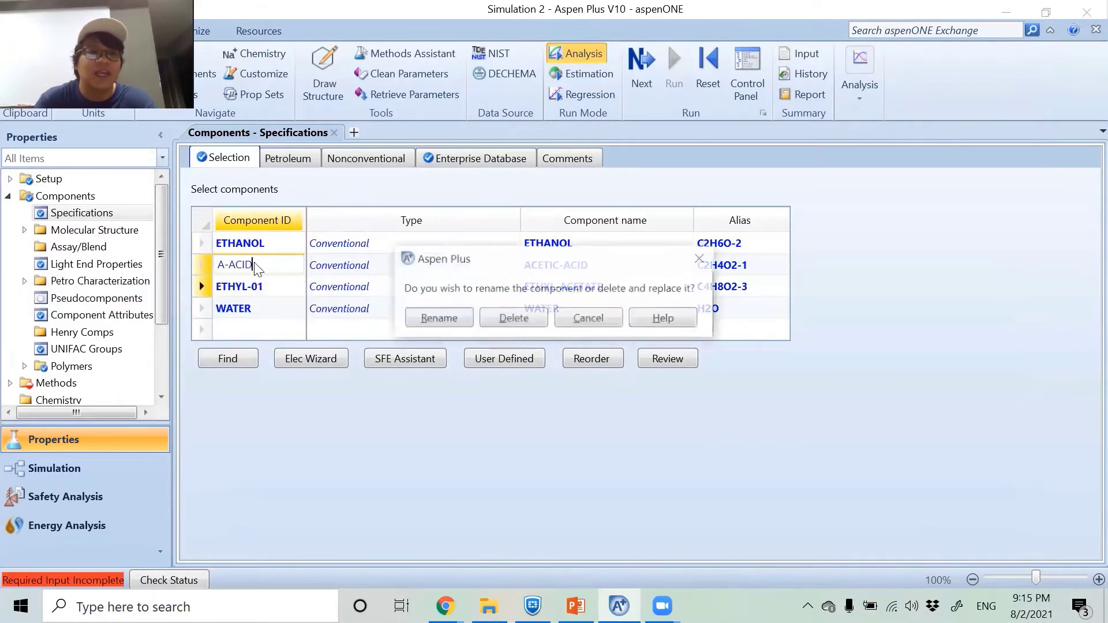
key(Return)
Rename the component ID of ethyl acetate to ETHYL-AC.
click(258, 289)
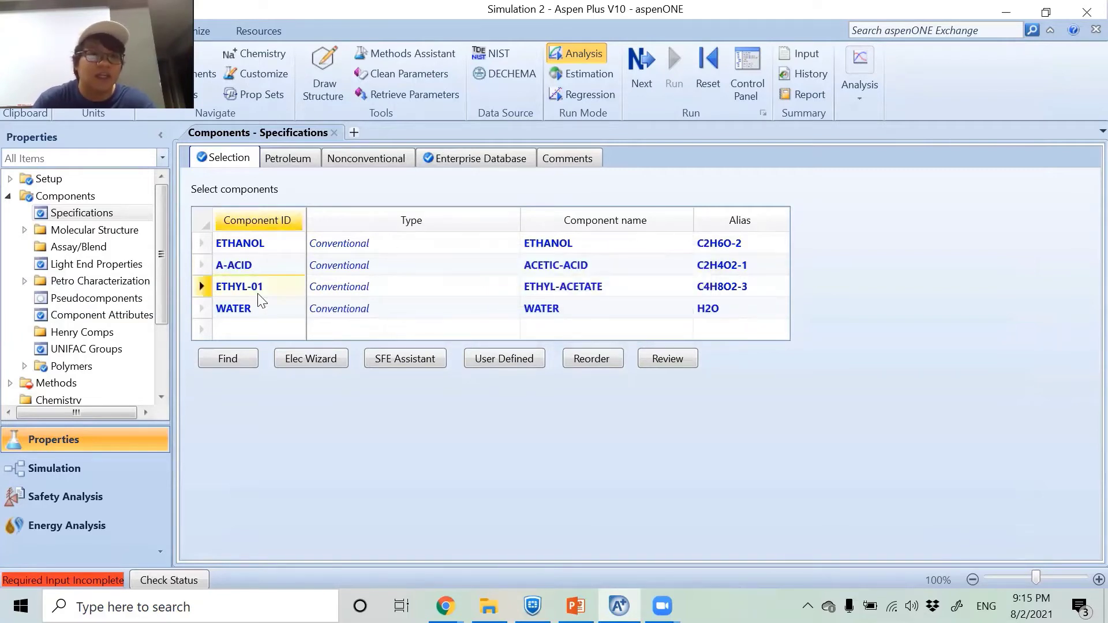
click(258, 294)
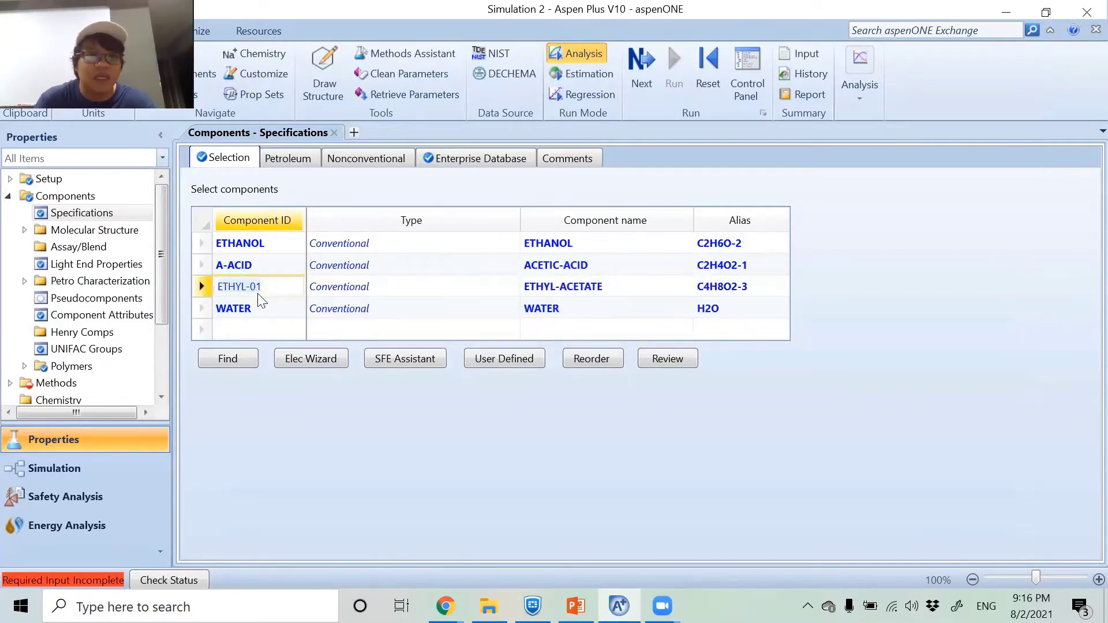
key(BackSpace)
key(BackSpace)
key(BackSpace)
key(BackSpace)
key(BackSpace)
key(BackSpace)
key(BackSpace)
key(BackSpace)
text(ETHY)
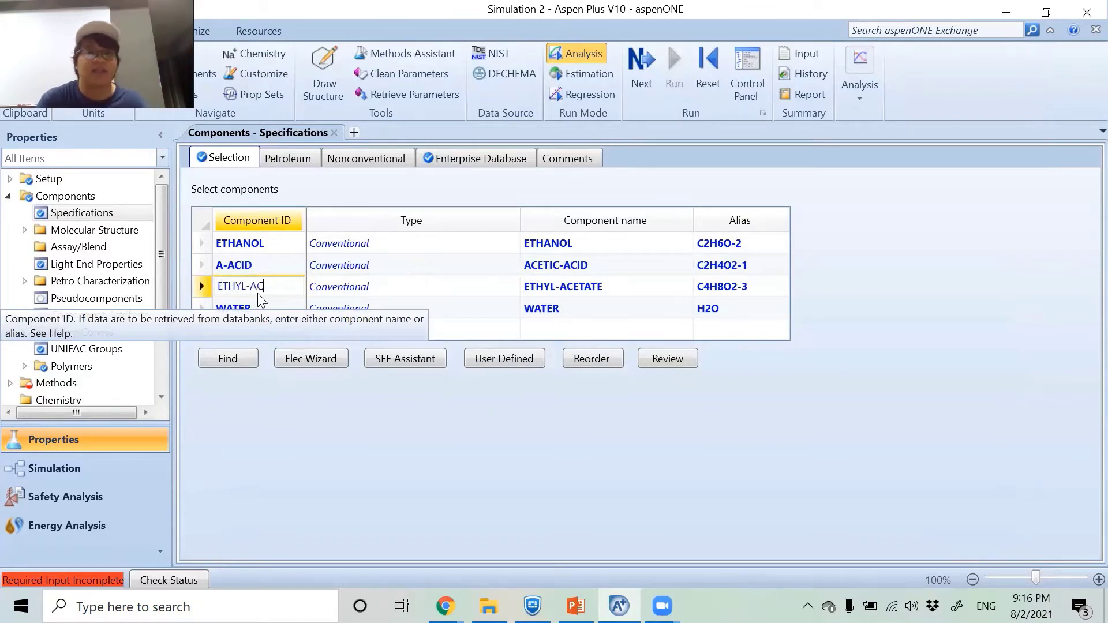
key(Return)
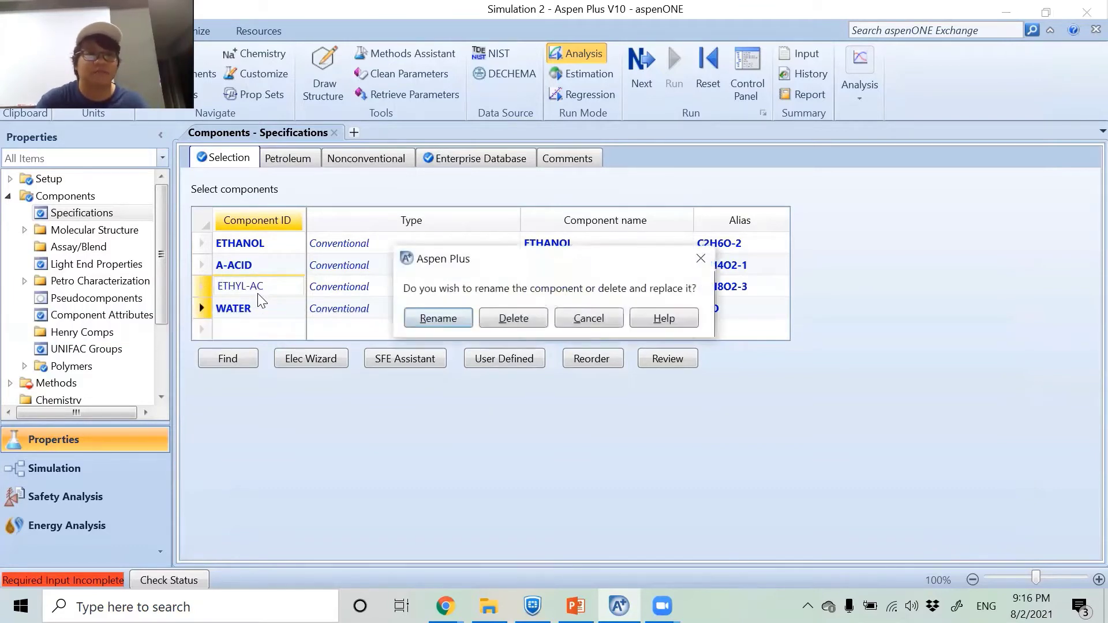
click(429, 317)
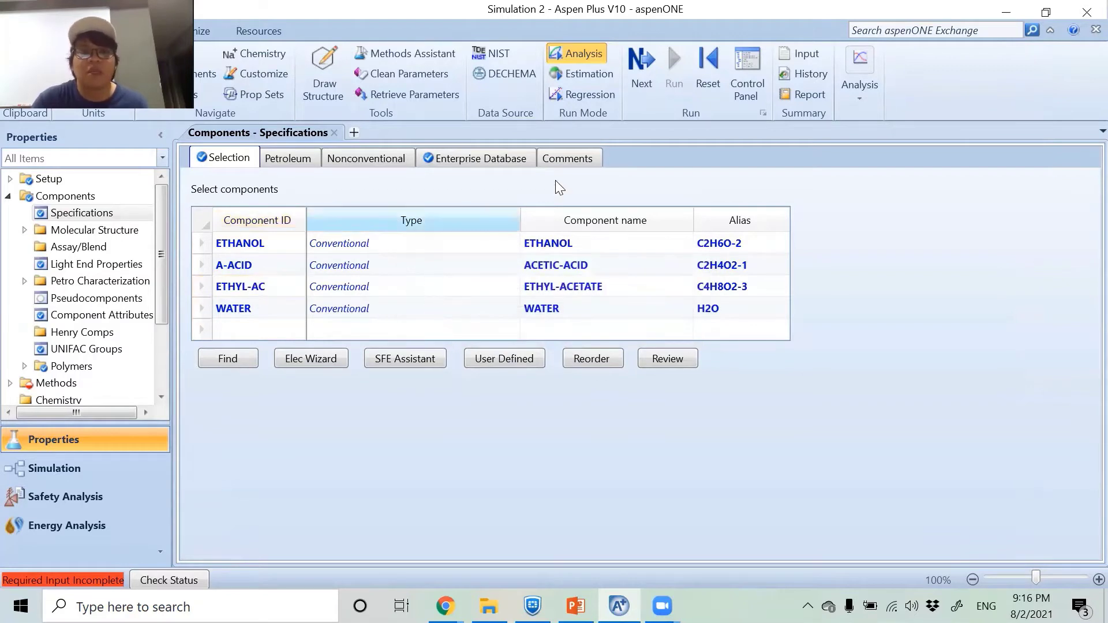
Proceed to the methods specifications, choose NRTL-HOC as the property method, and advance to the binary interaction parameters.
click(636, 80)
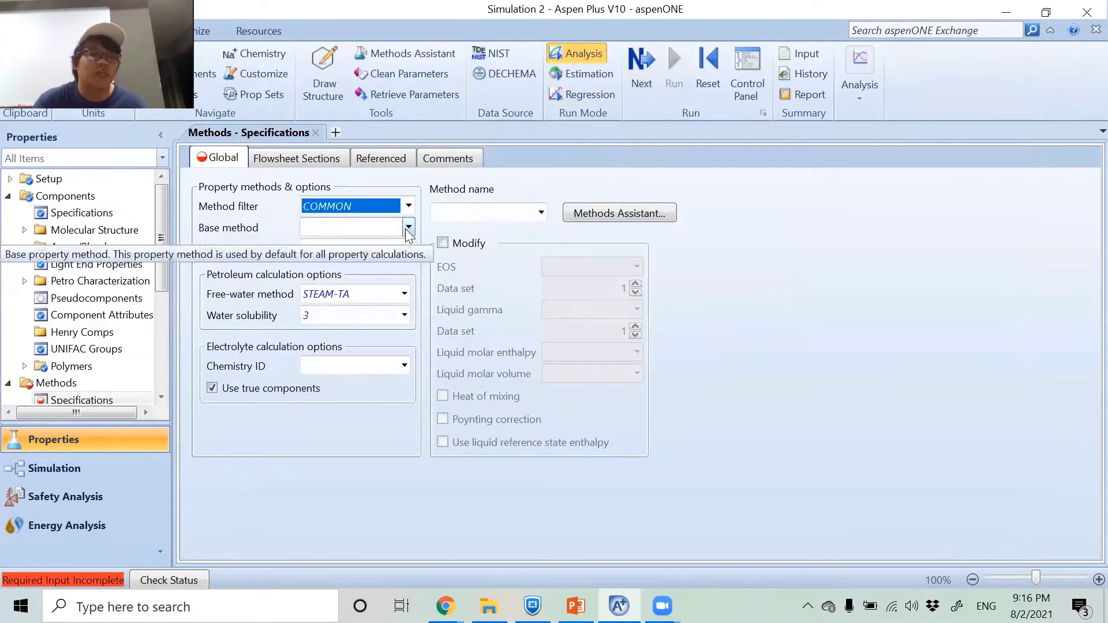
click(539, 213)
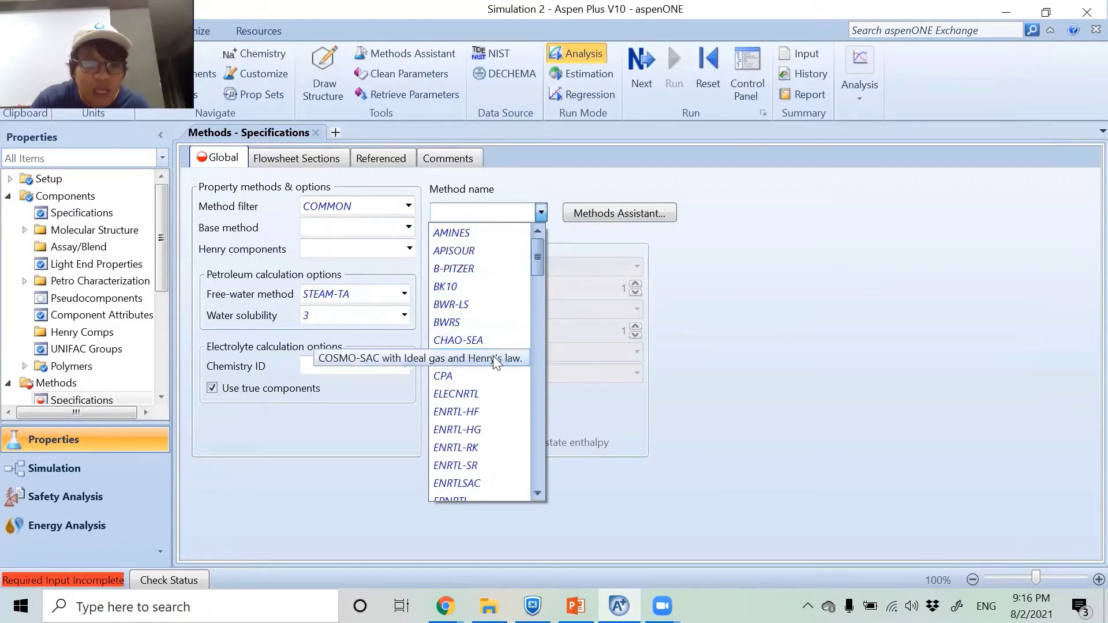
scroll(494, 356, down, 4)
scroll(496, 369, down, 8)
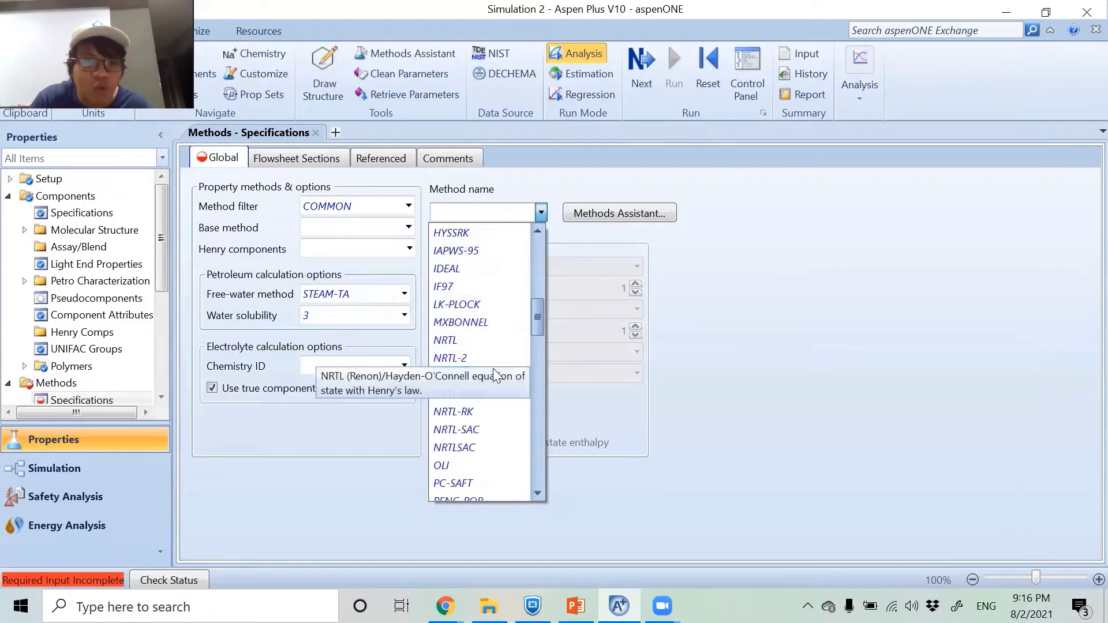
click(474, 268)
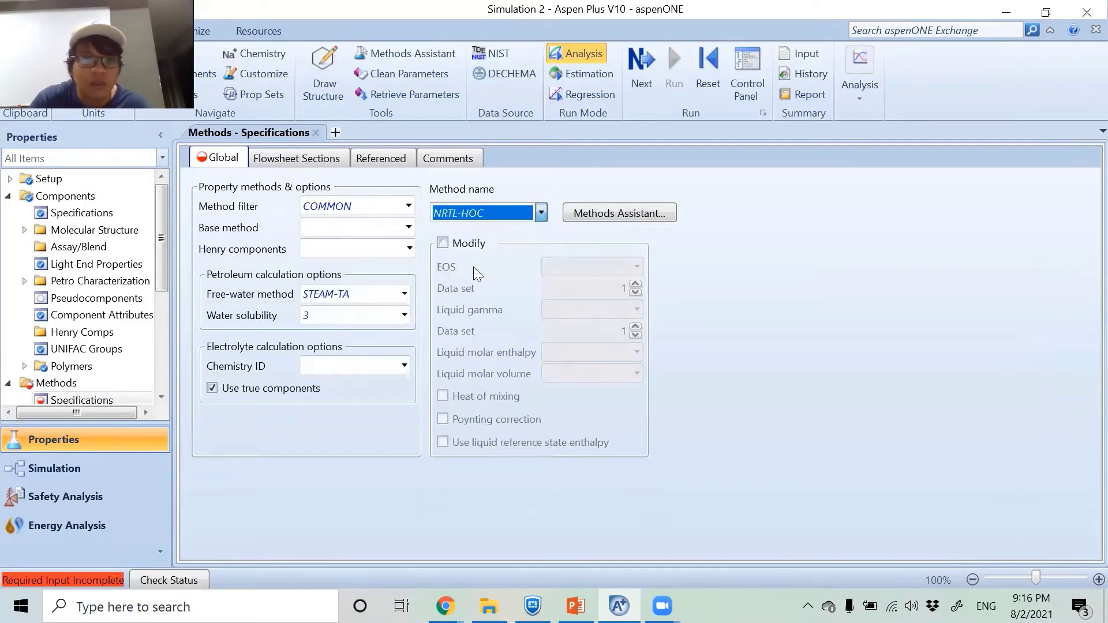
click(837, 234)
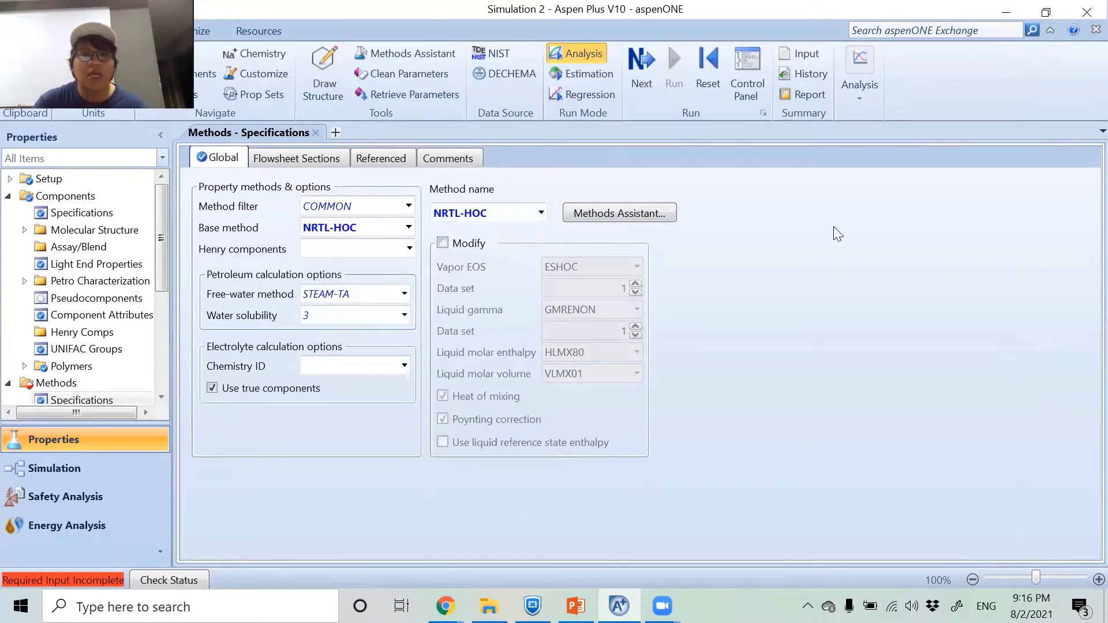
click(631, 74)
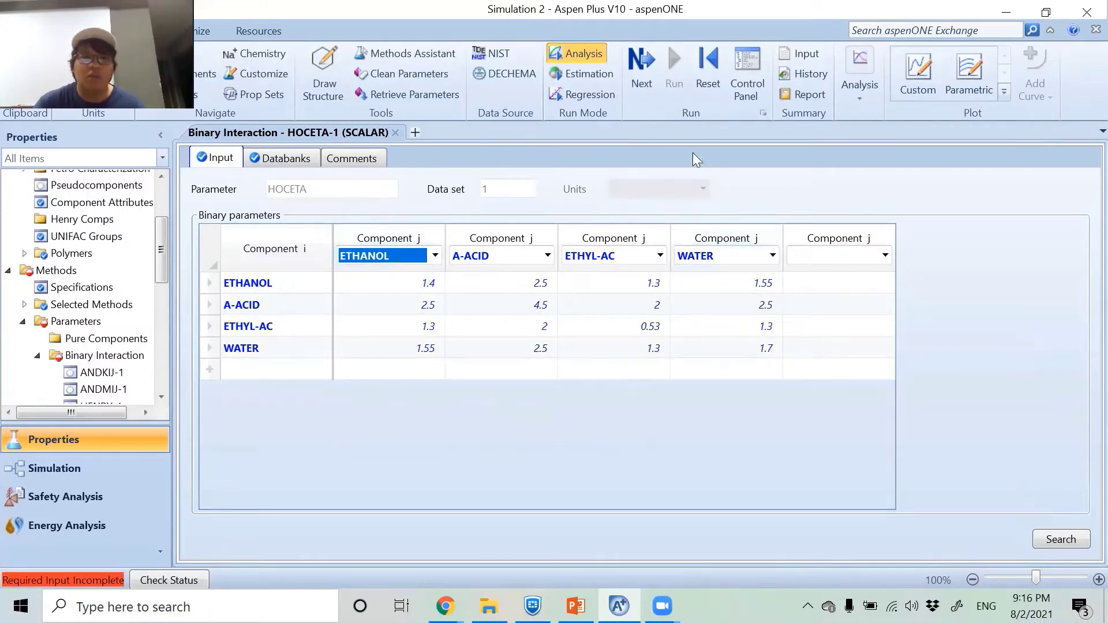
Advance through the NRTL binary interaction parameters, run the property setup, and switch to the simulation environment.
click(635, 79)
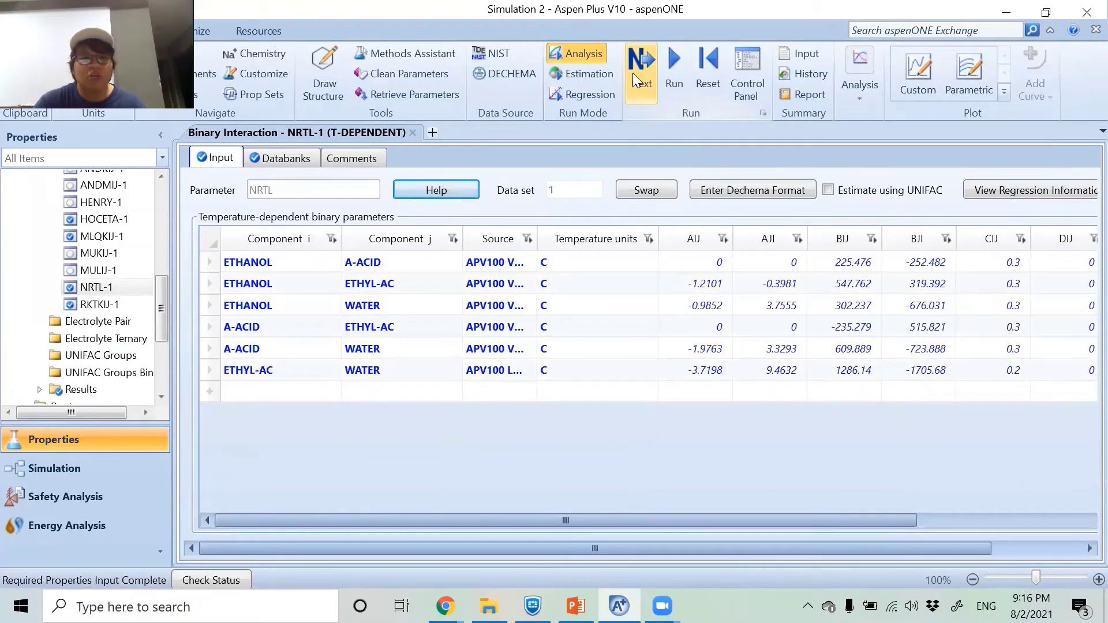
click(633, 73)
click(522, 381)
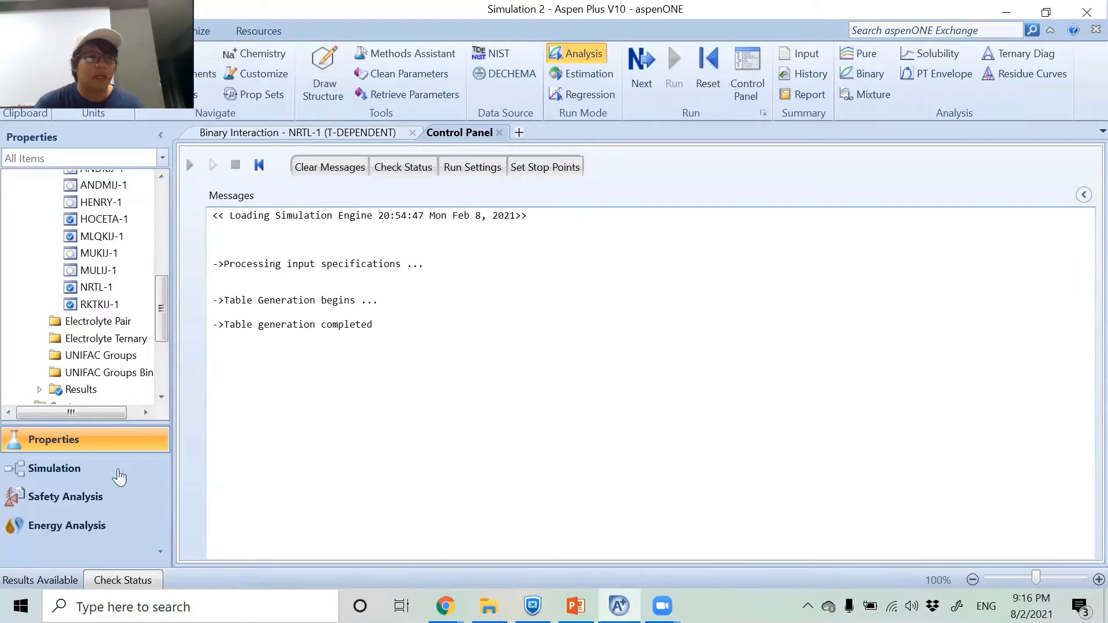
click(85, 471)
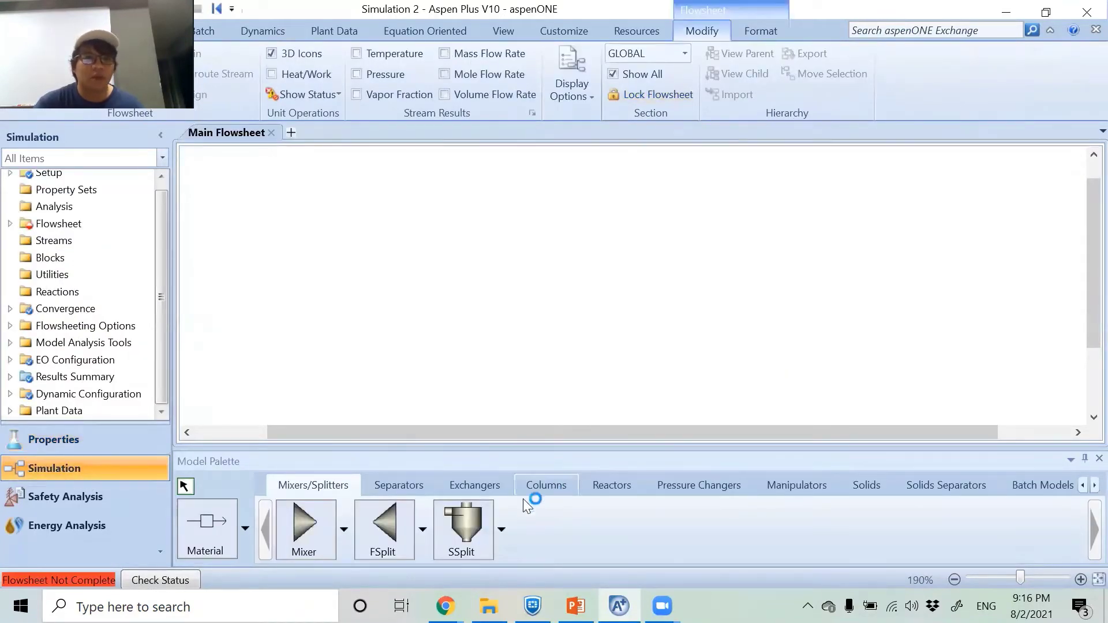
Place a Mixer block on the main flowsheet and an RCSTR reactor block downstream of it.
click(307, 535)
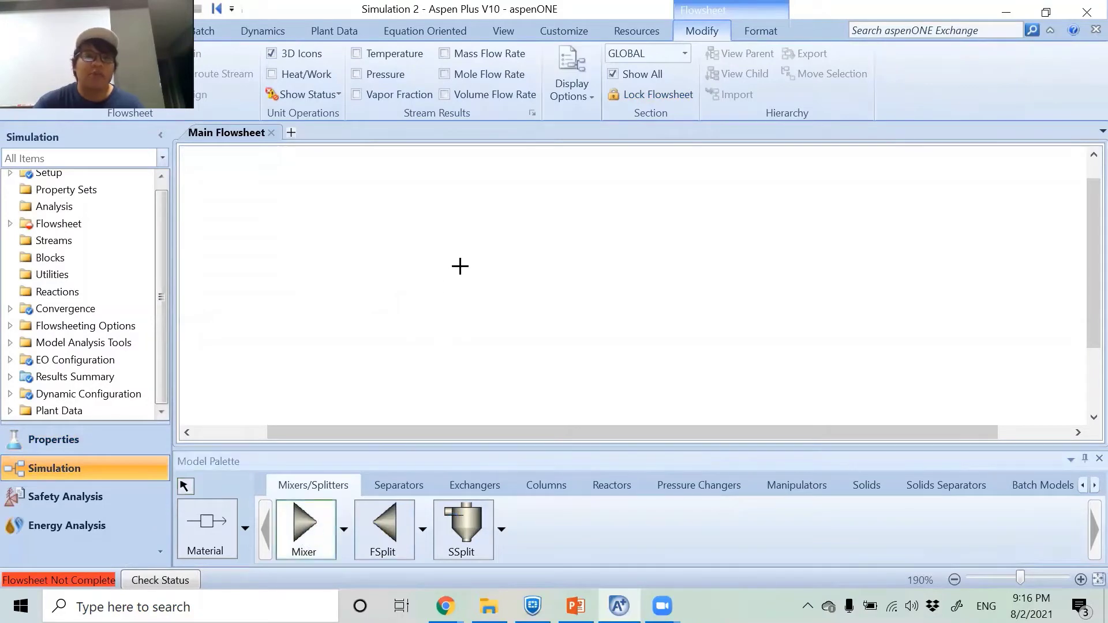
click(481, 263)
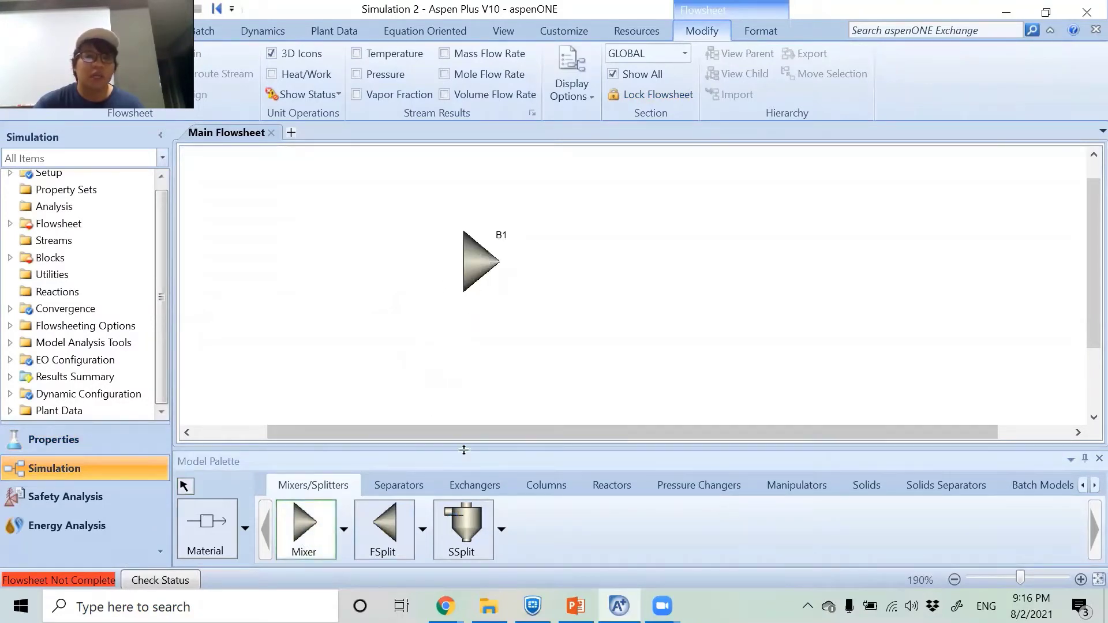
click(540, 483)
click(615, 485)
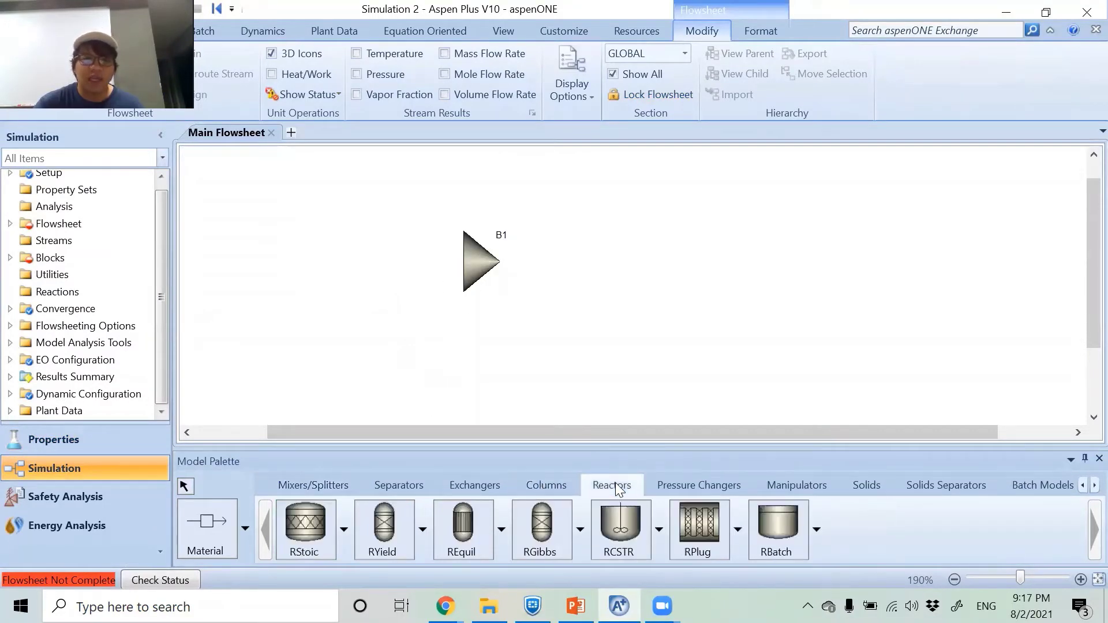
click(622, 526)
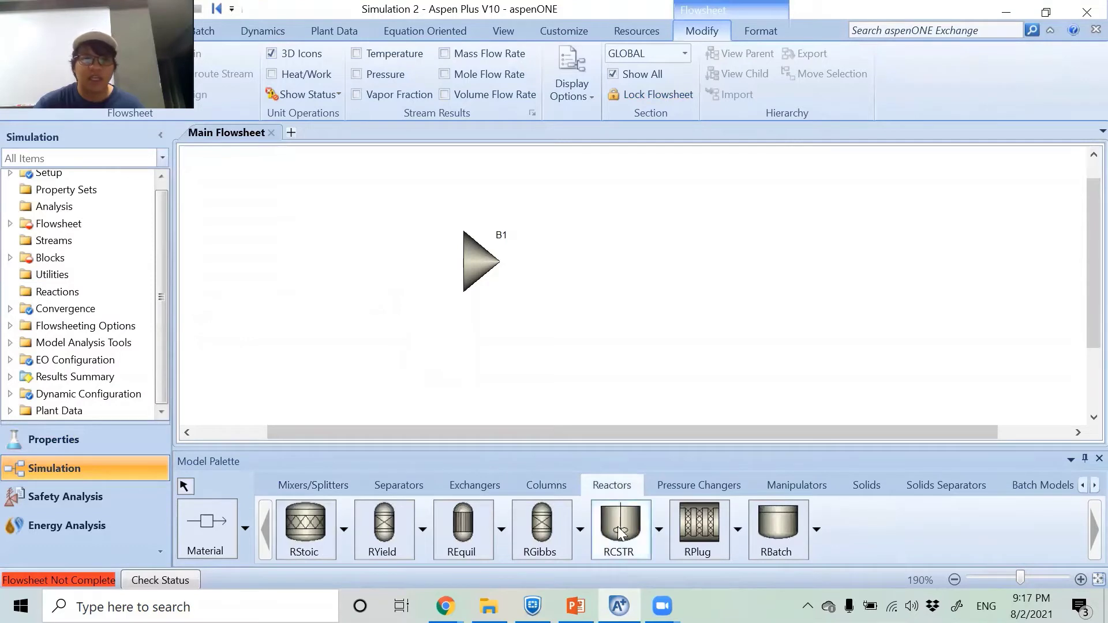
click(642, 265)
Draw two material feed streams into the mixer inlet, one from above and one from below.
click(222, 523)
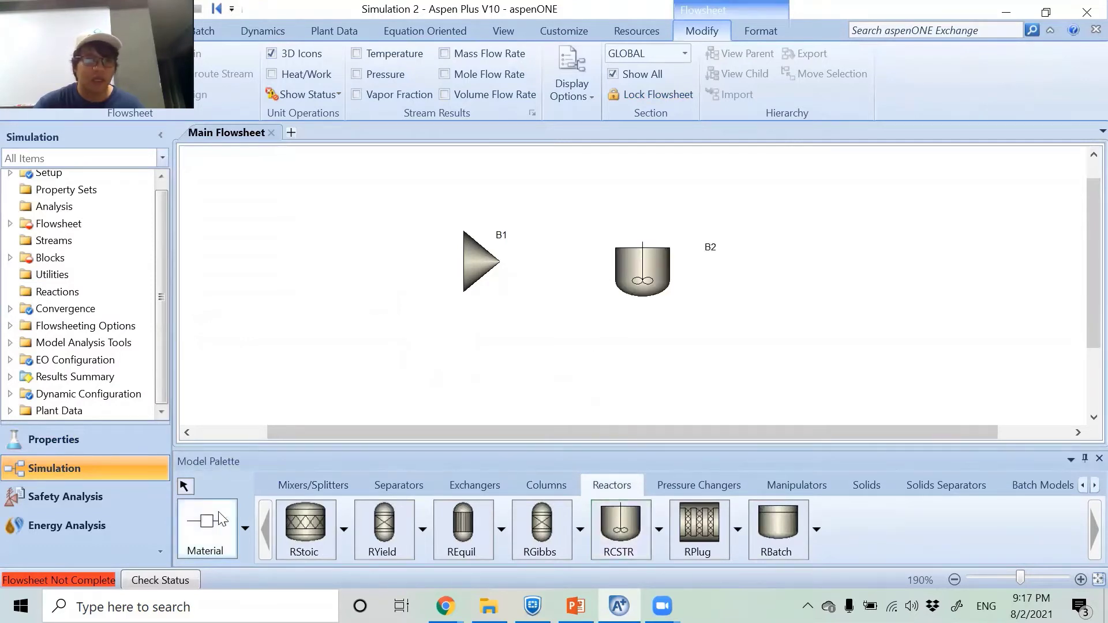
click(459, 261)
click(372, 193)
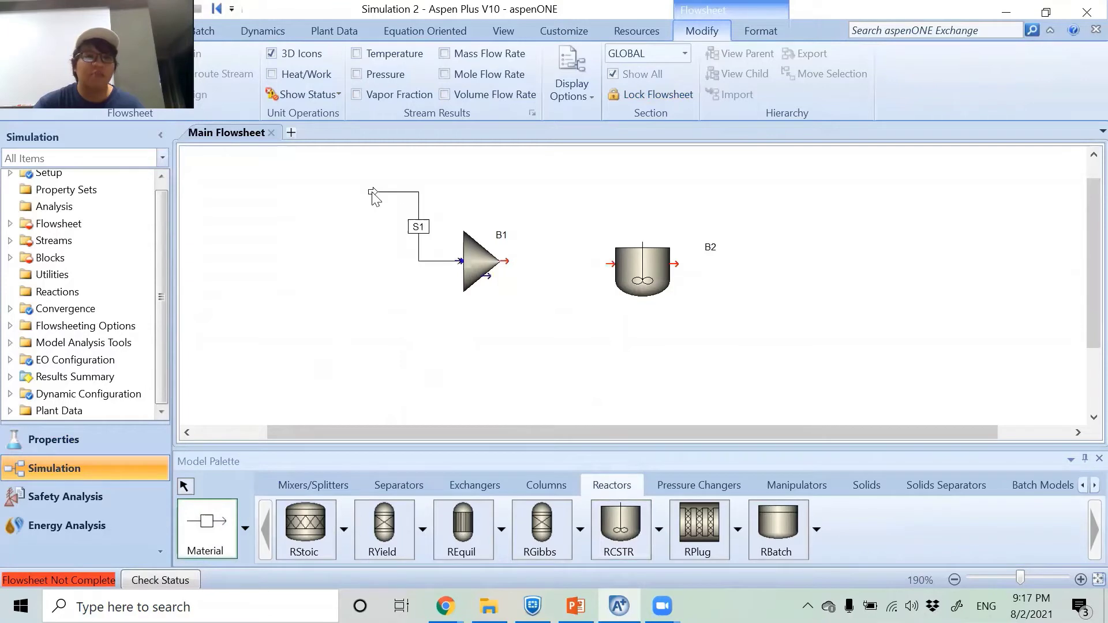
click(460, 261)
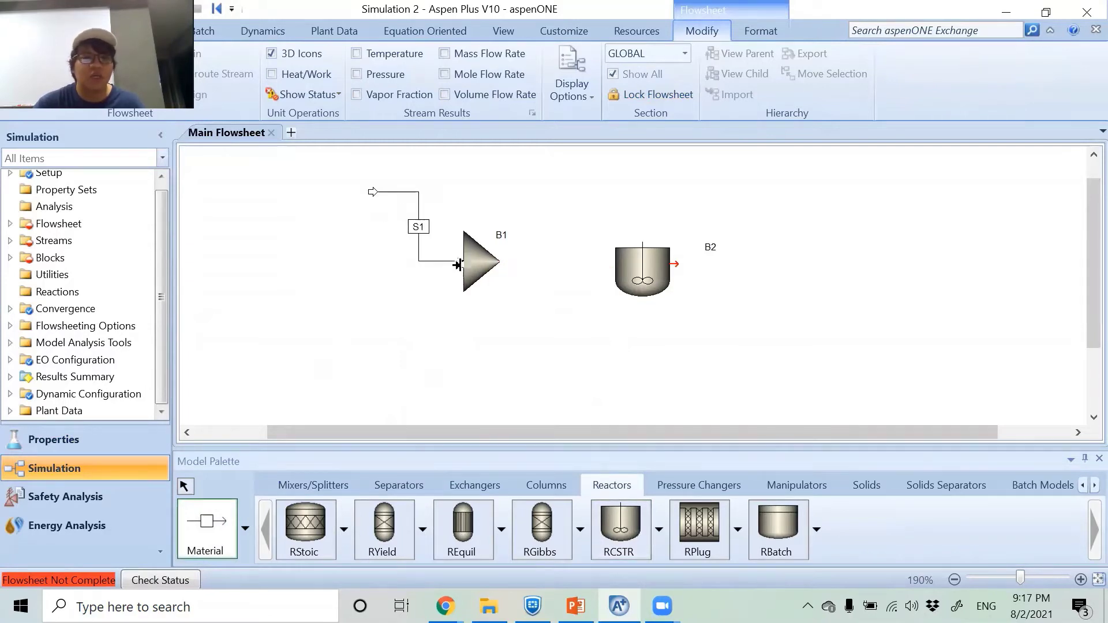
click(413, 337)
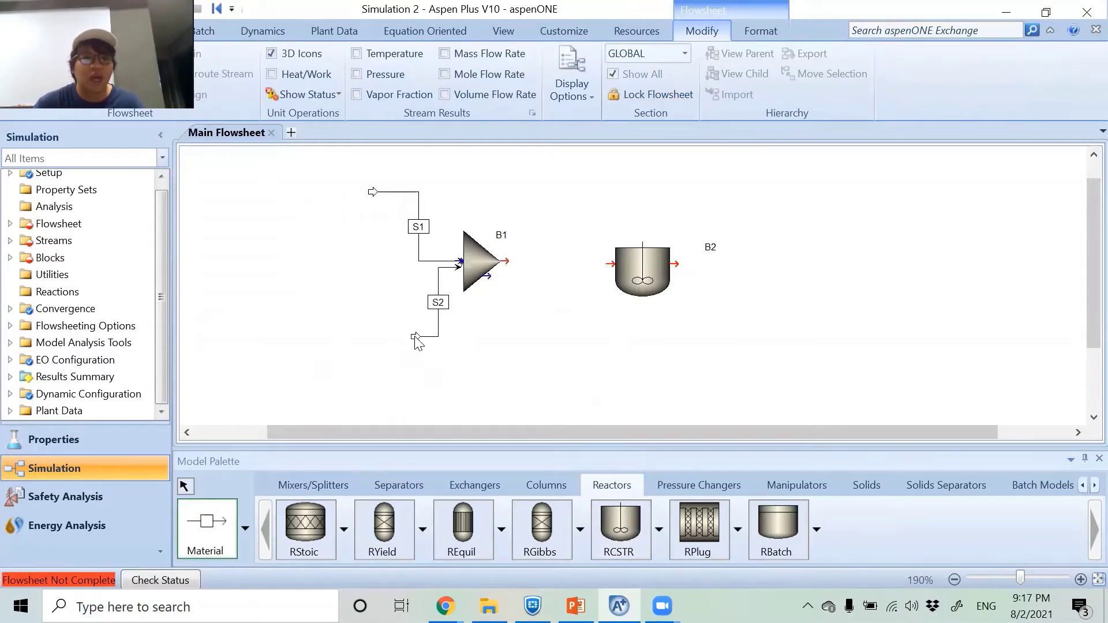
Connect the mixer outlet to the reactor inlet with a material stream and draw a product stream from the reactor outlet.
click(504, 262)
click(610, 263)
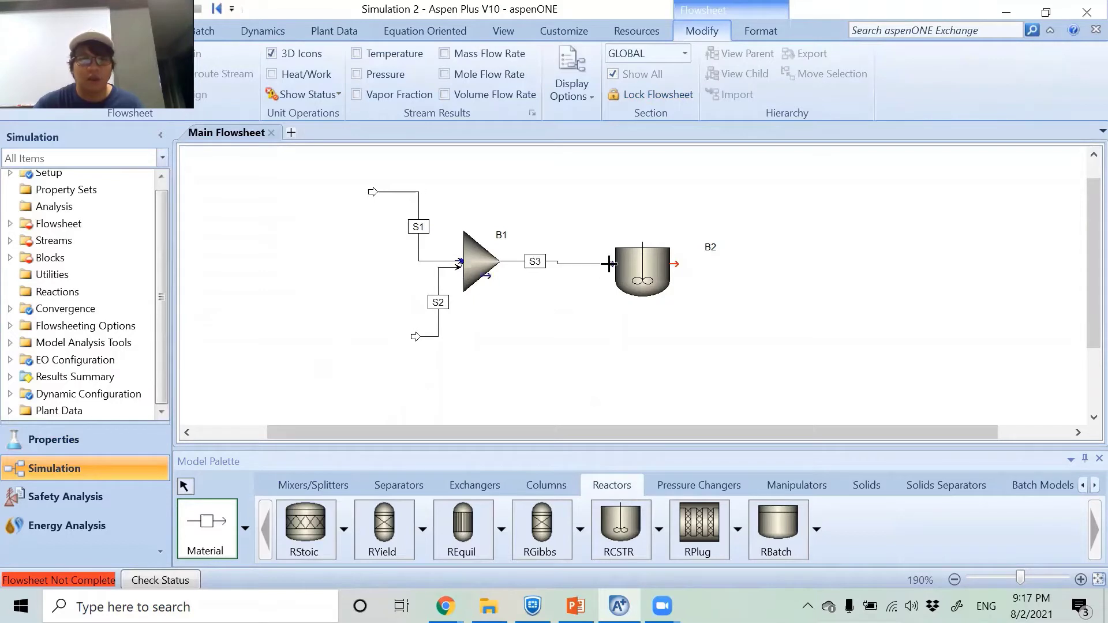
click(675, 264)
click(791, 262)
right_click(789, 305)
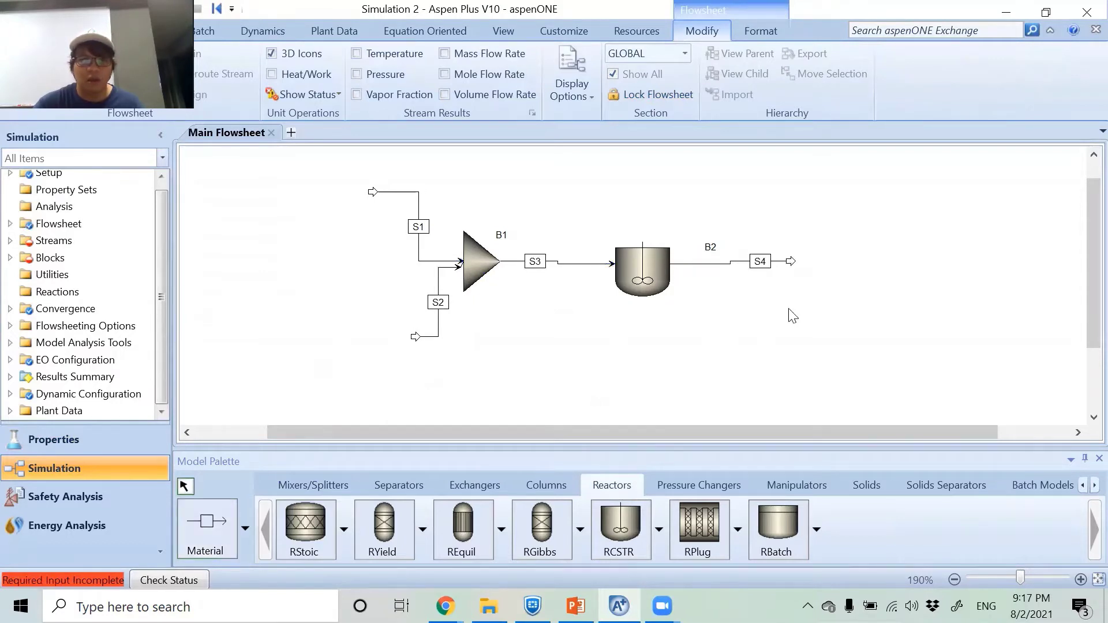
Rename the upper mixer feed stream as A and the lower feed stream as B.
right_click(418, 205)
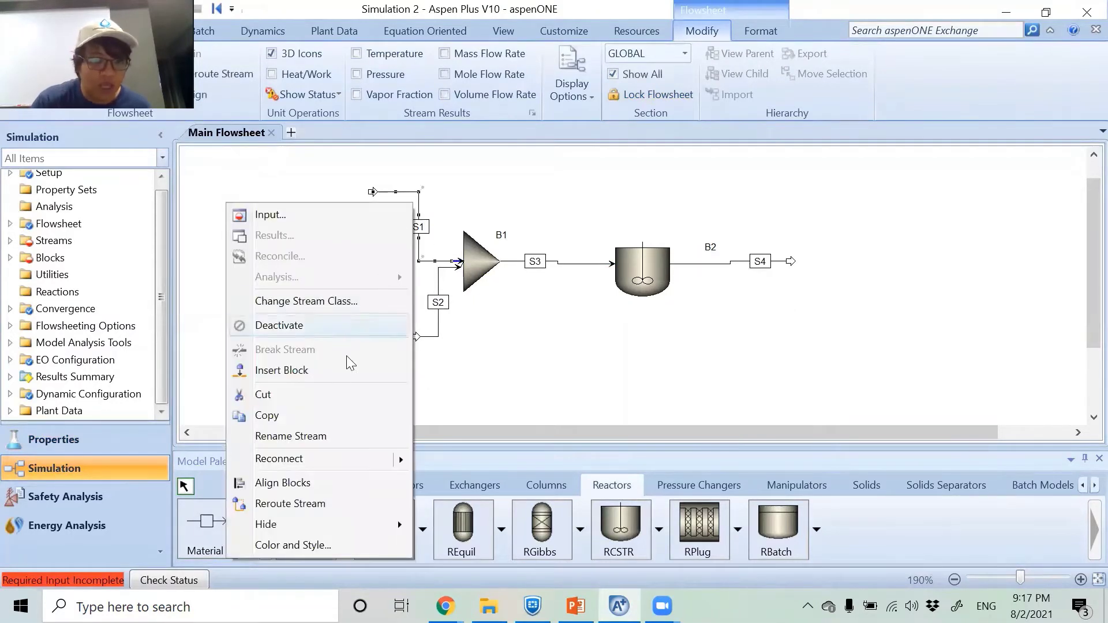
click(308, 438)
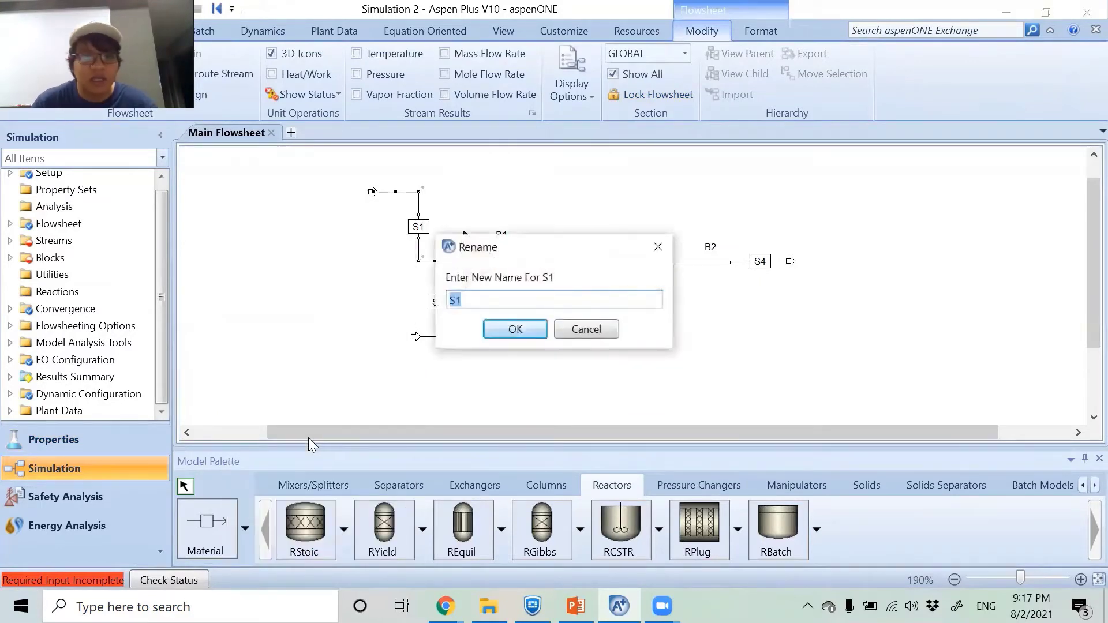
text(A)
key(Return)
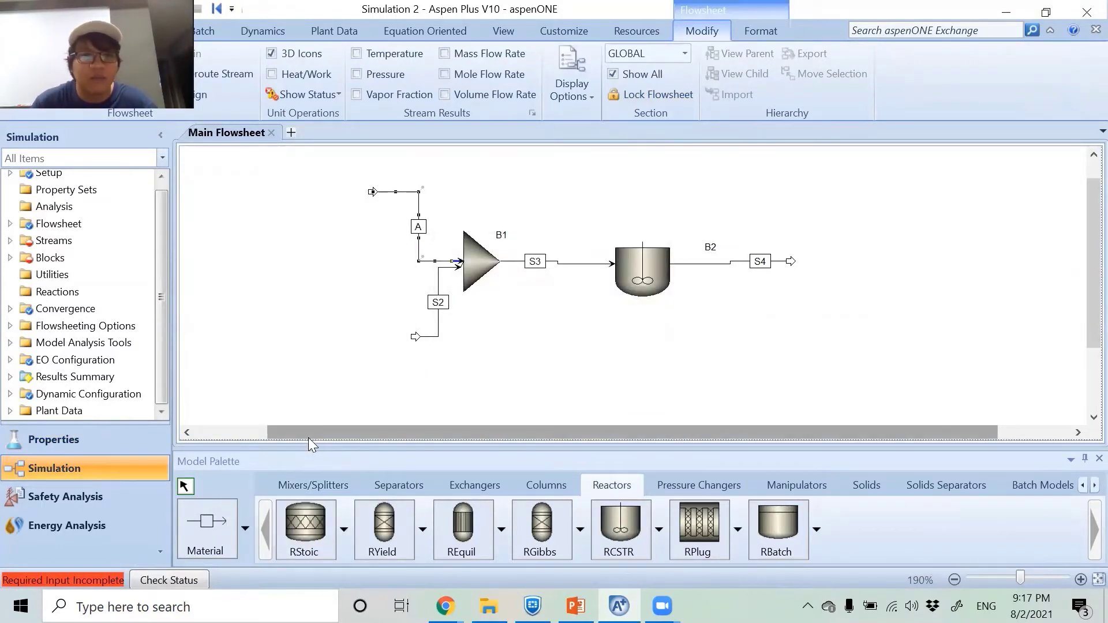
right_click(440, 288)
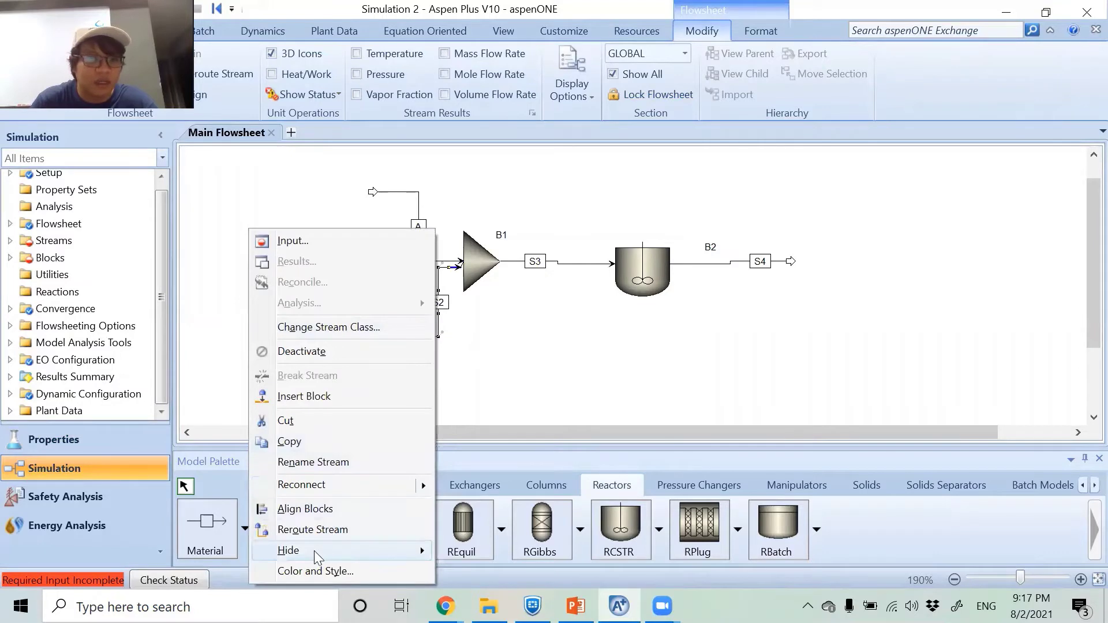
click(325, 461)
text(B)
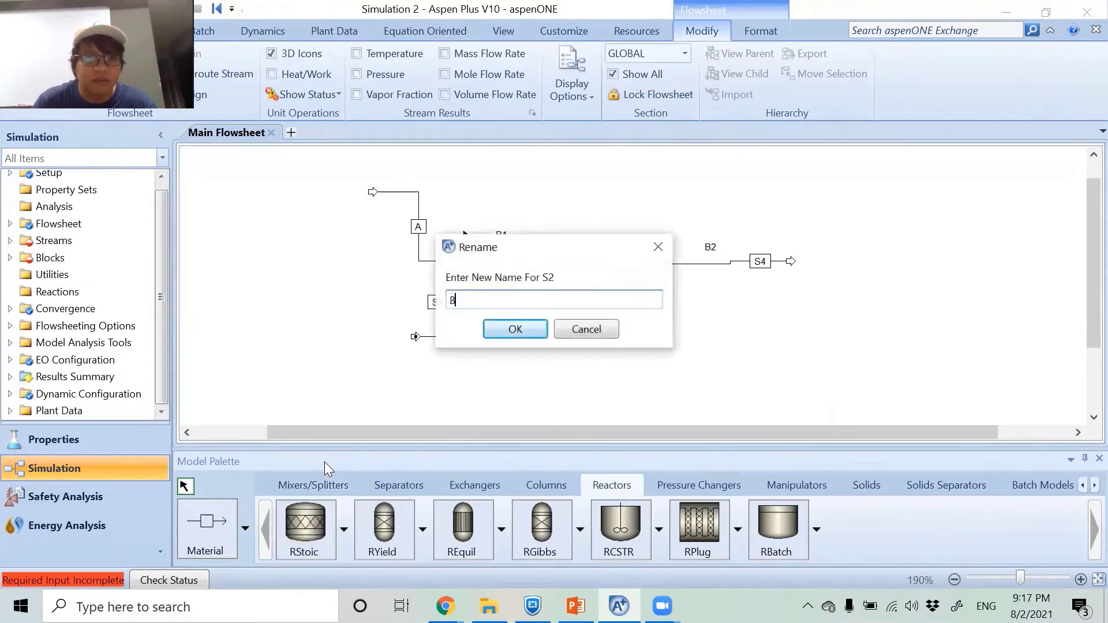
key(Return)
Rename the stream between mixer and reactor as F and the reactor outlet stream as P.
right_click(558, 263)
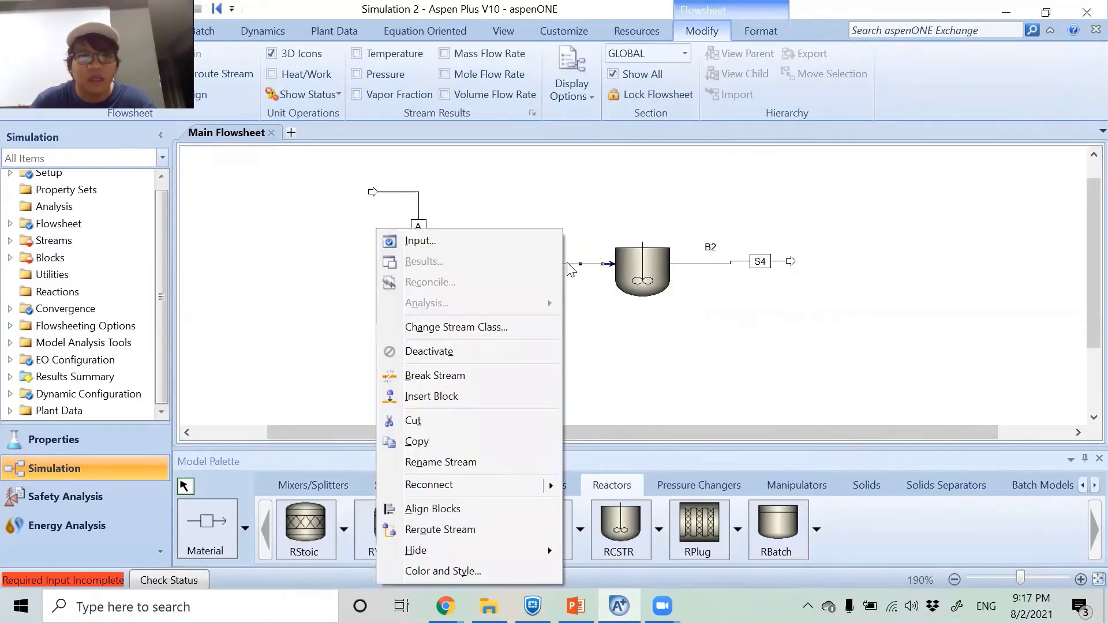
click(445, 464)
text(F)
key(Return)
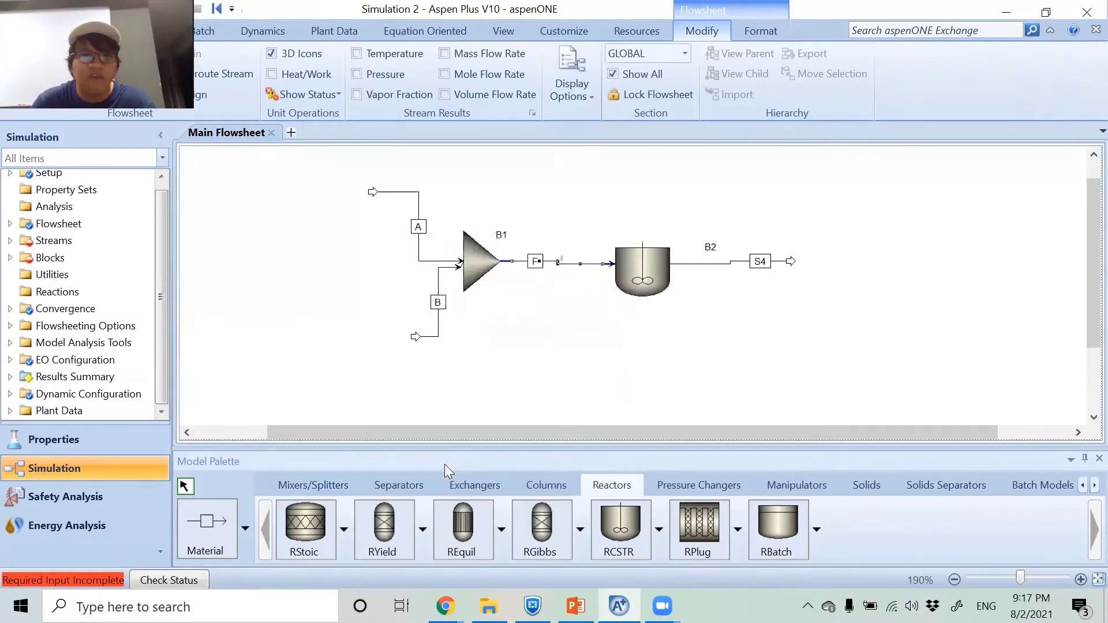
right_click(730, 263)
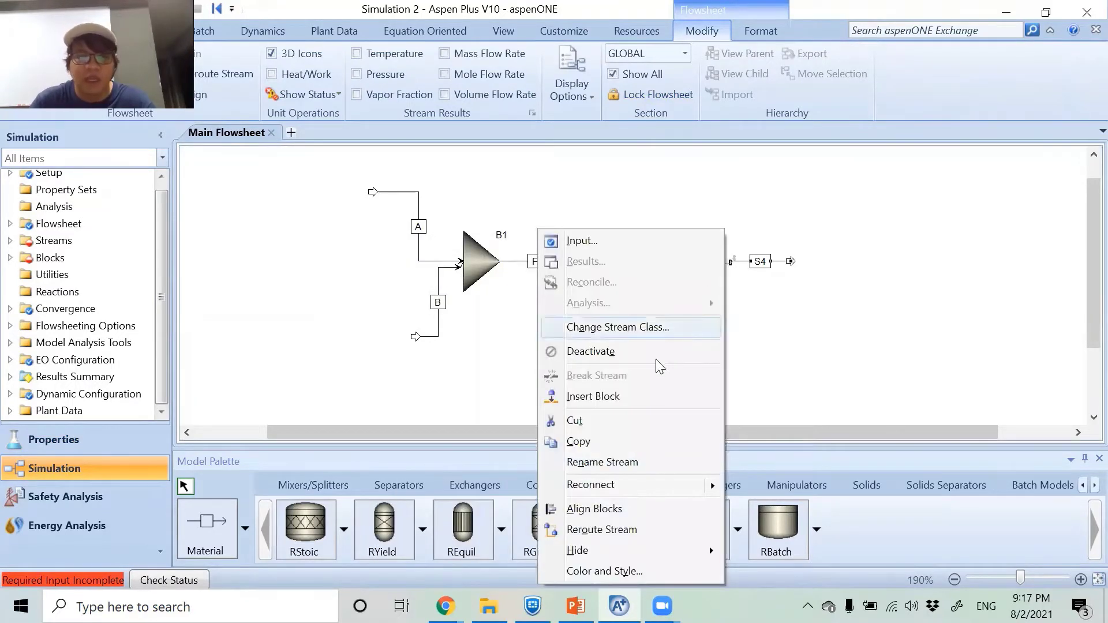
click(601, 462)
text(P)
key(Return)
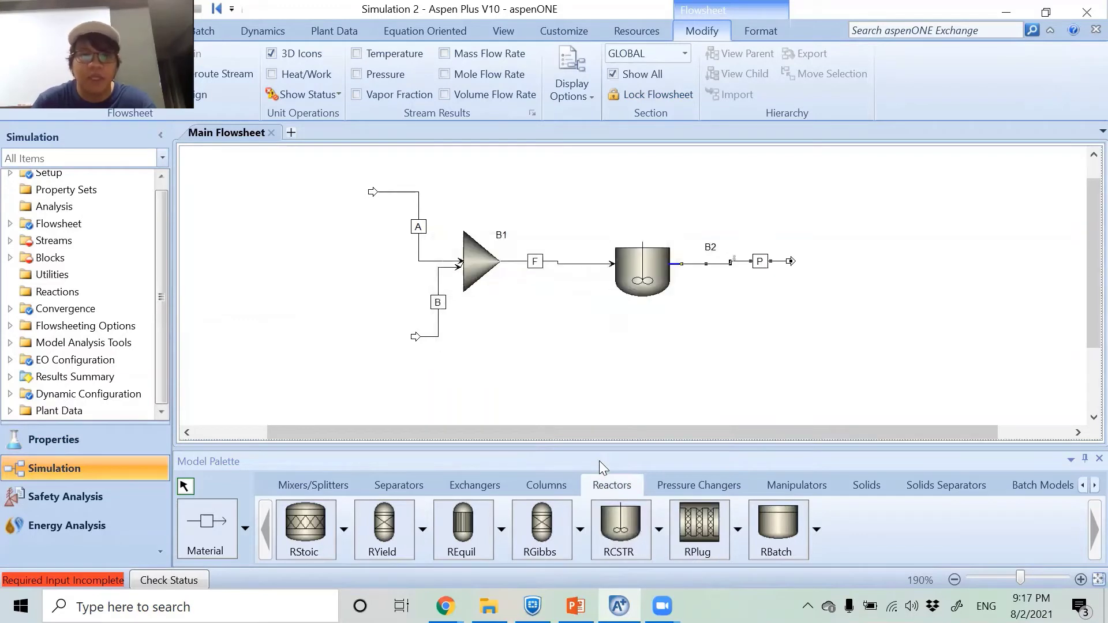
Rename the mixer block as MIXER and the reactor block as CSTR.
right_click(484, 260)
click(409, 513)
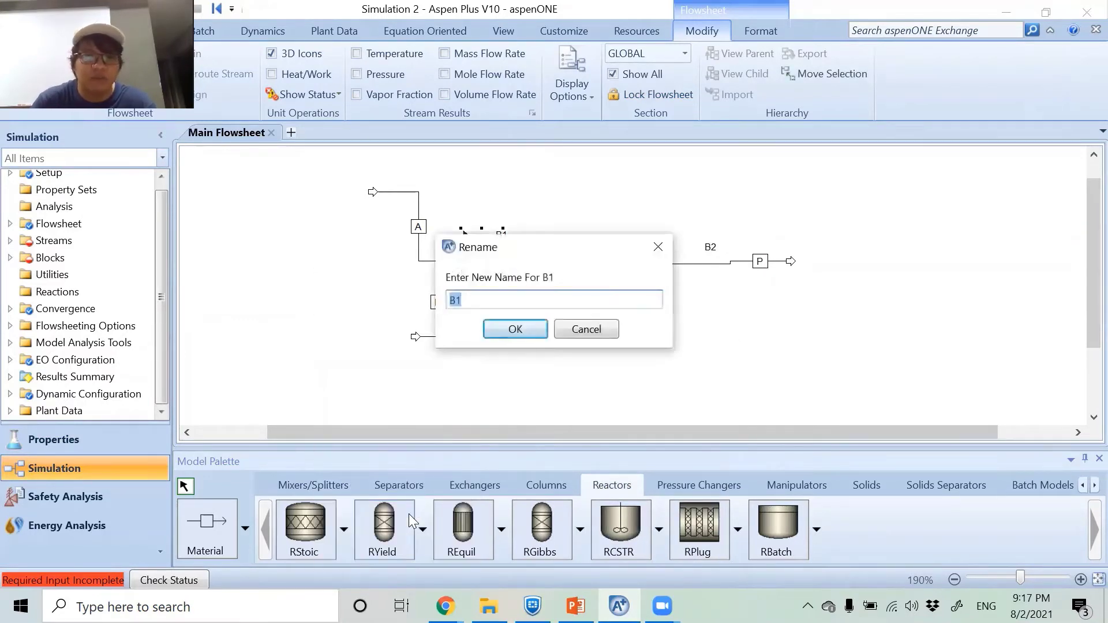
text(MIXER)
key(Return)
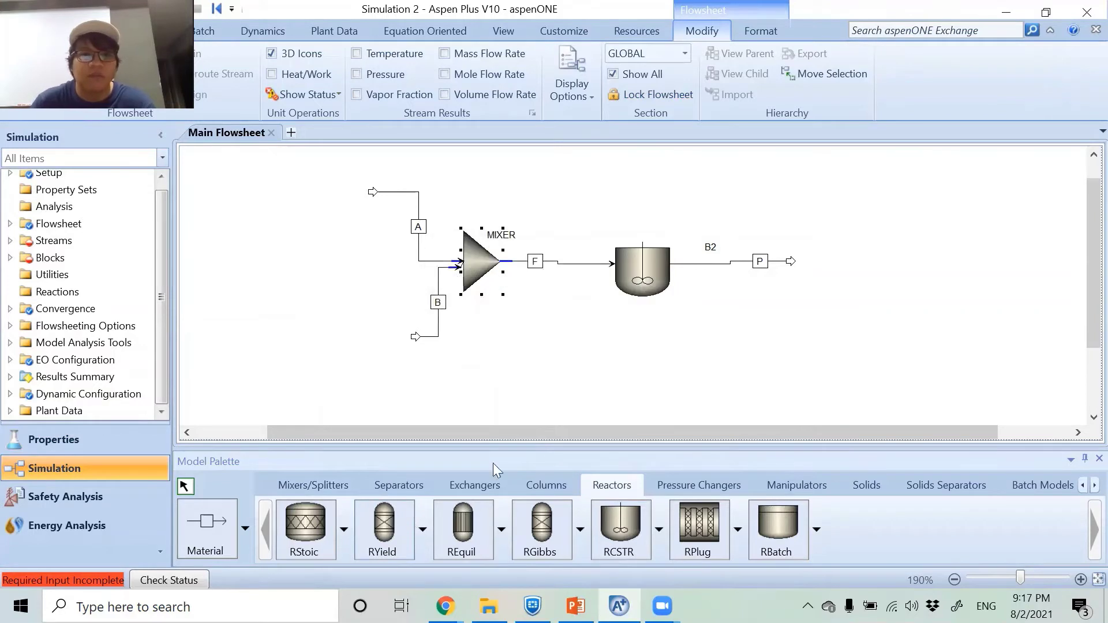
right_click(643, 274)
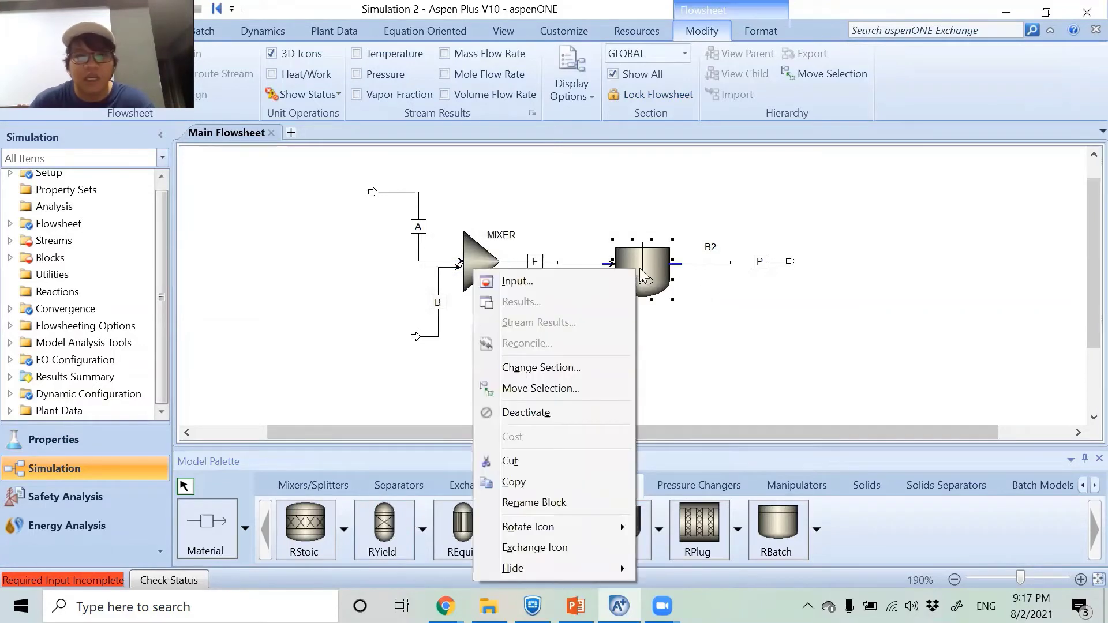
click(557, 499)
text(CSTR)
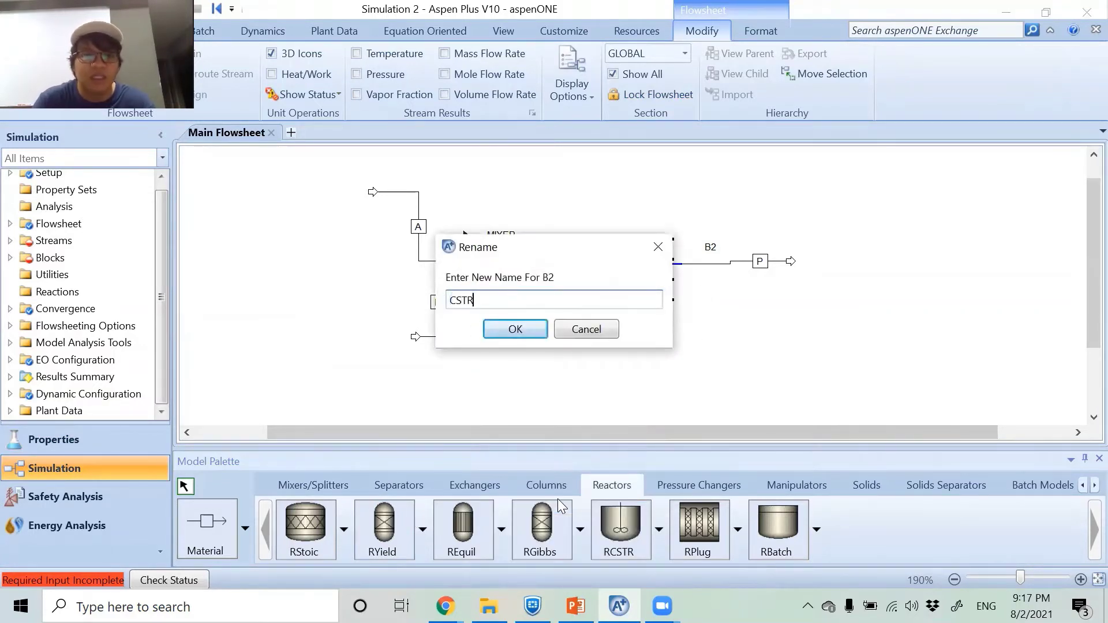
key(Return)
click(521, 318)
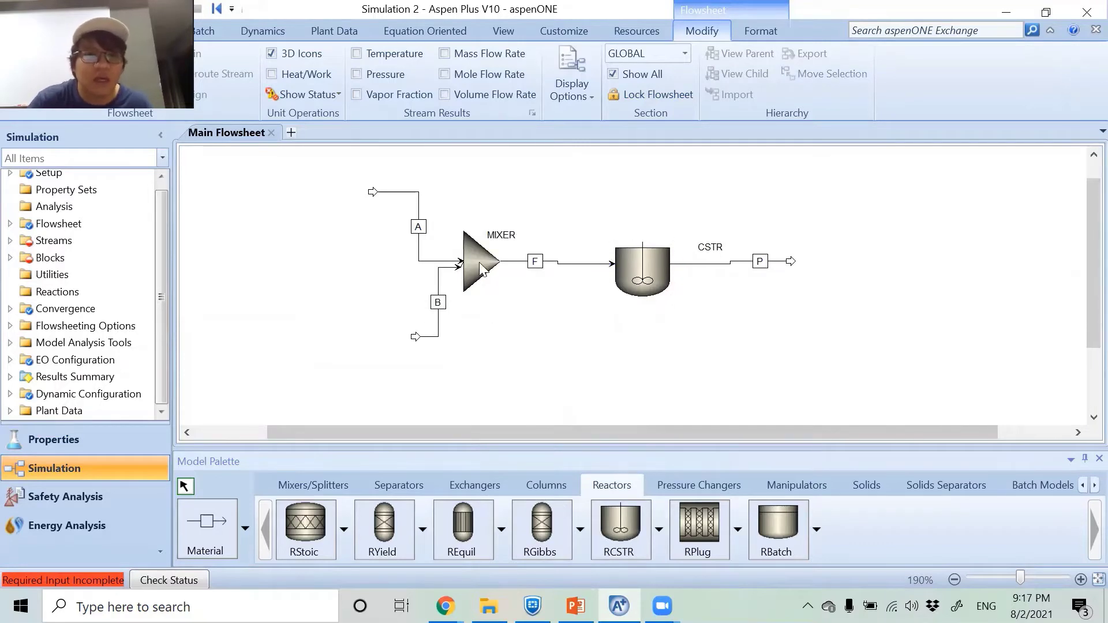
Reposition the lines of feed streams A and B so they enter the mixer symmetrically from above and below.
drag(419, 248, 439, 248)
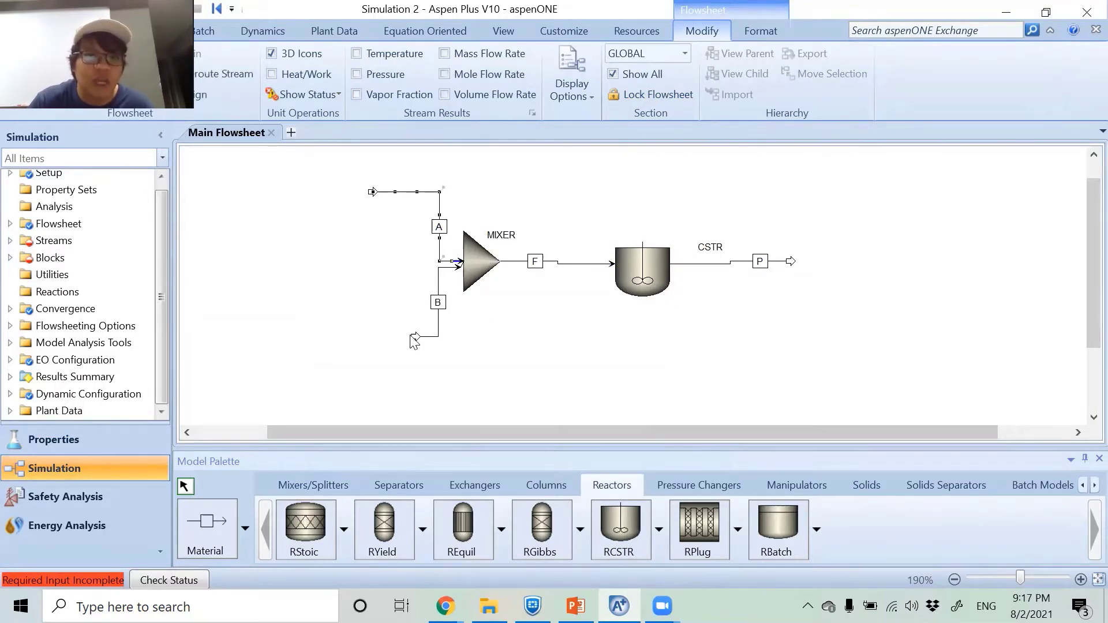
drag(411, 338, 370, 331)
drag(417, 281, 440, 282)
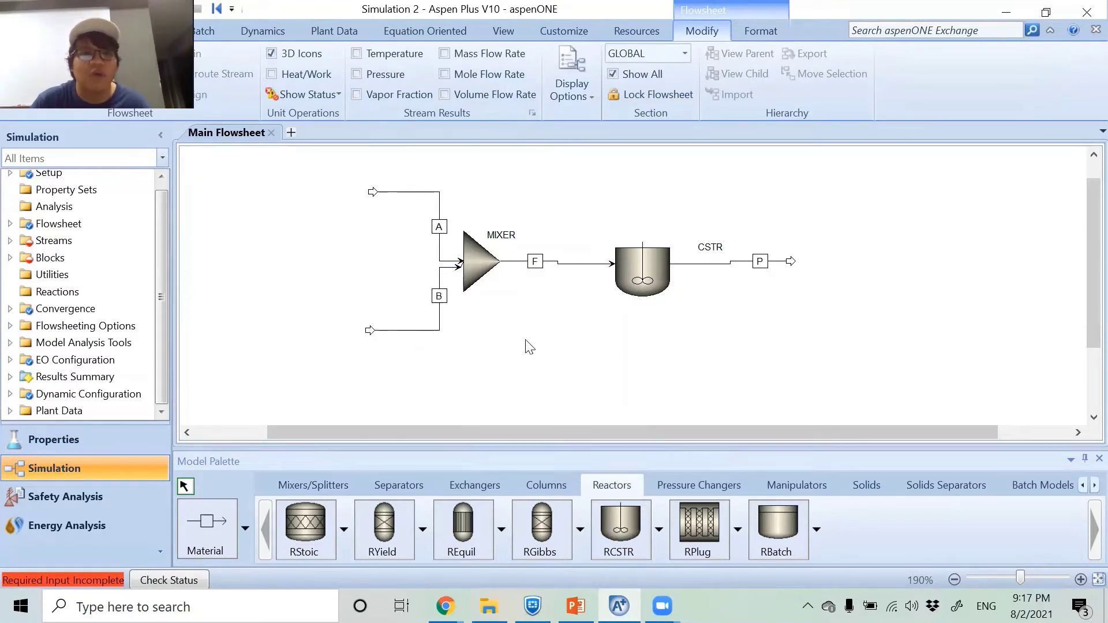
Align the blocks joined by stream F, centre the F label on its line, and move the CSTR label above the reactor.
right_click(517, 263)
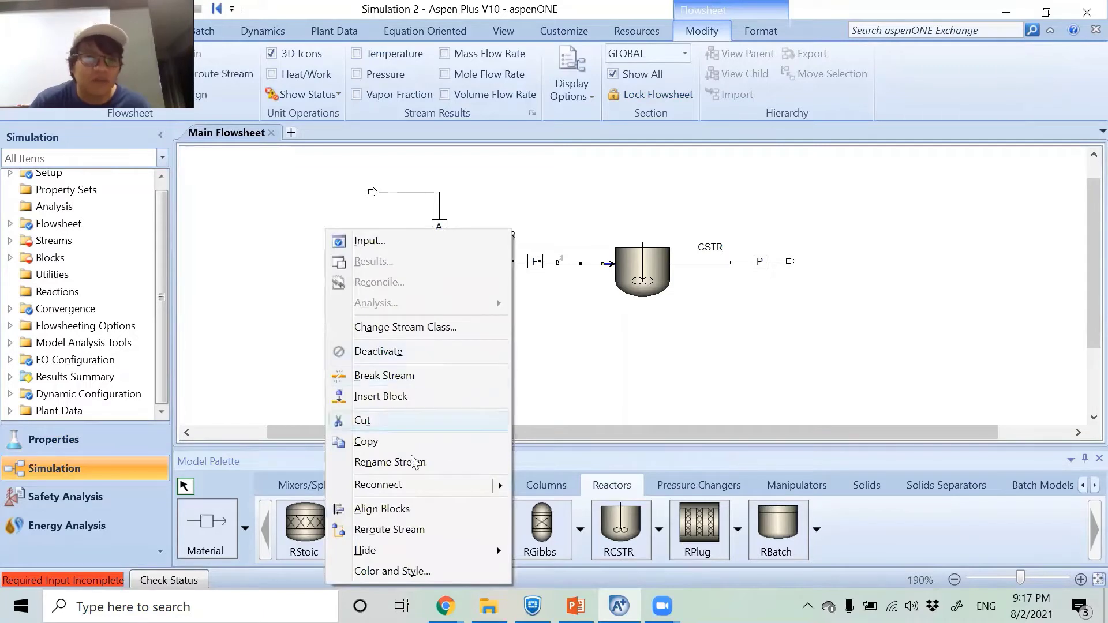
click(393, 510)
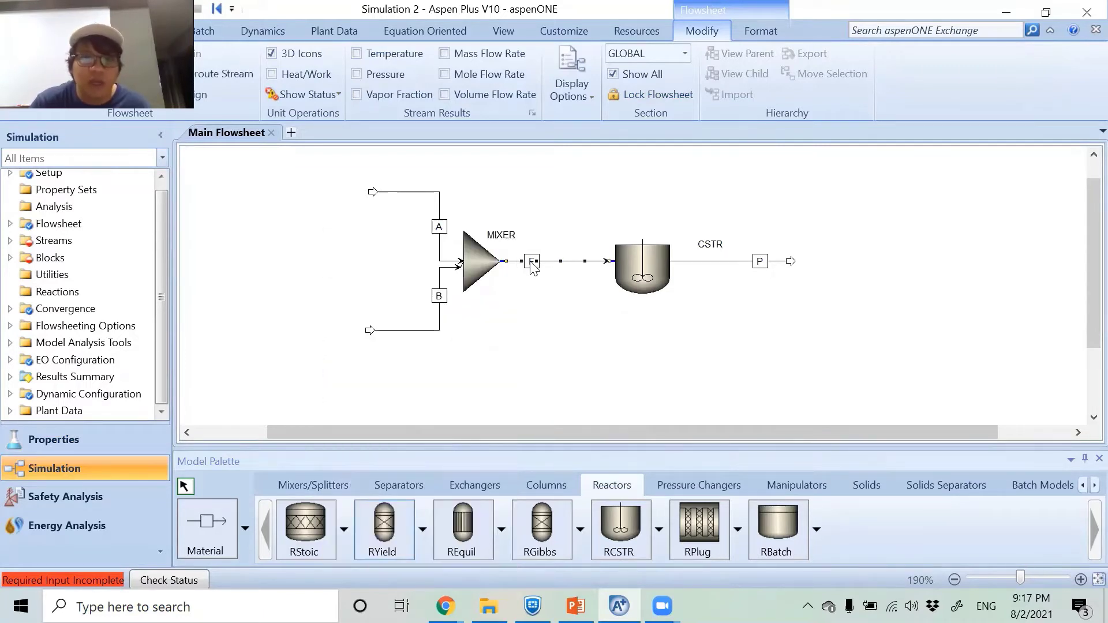
drag(534, 265, 553, 264)
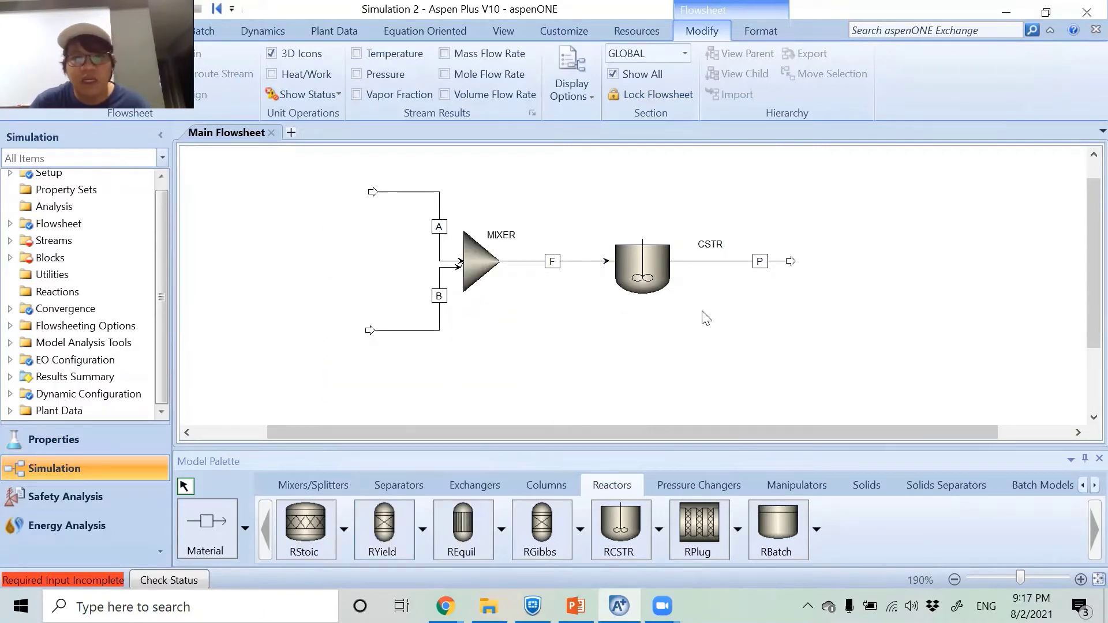
drag(709, 245, 642, 230)
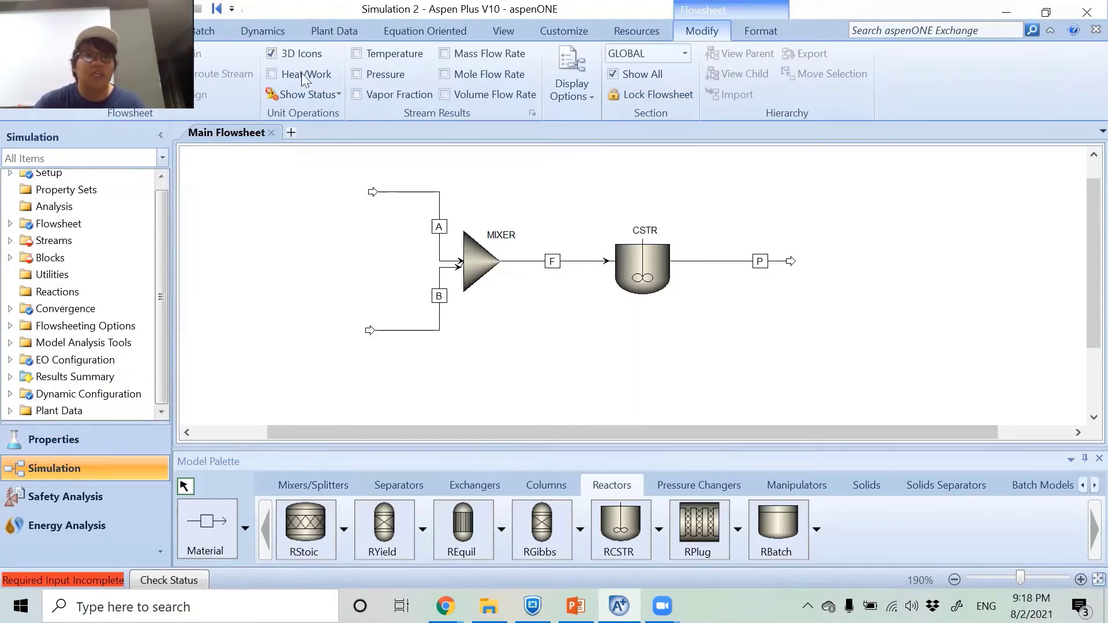
Specify feed stream A with a temperature of 20 C and a pressure of 110 kPa.
double_click(412, 194)
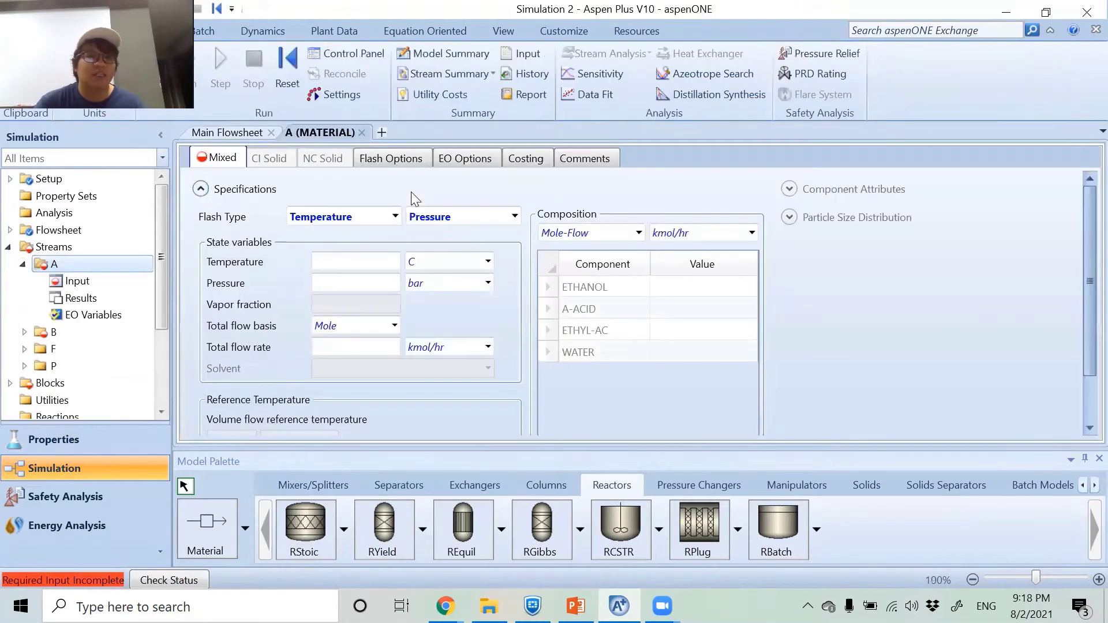
click(368, 261)
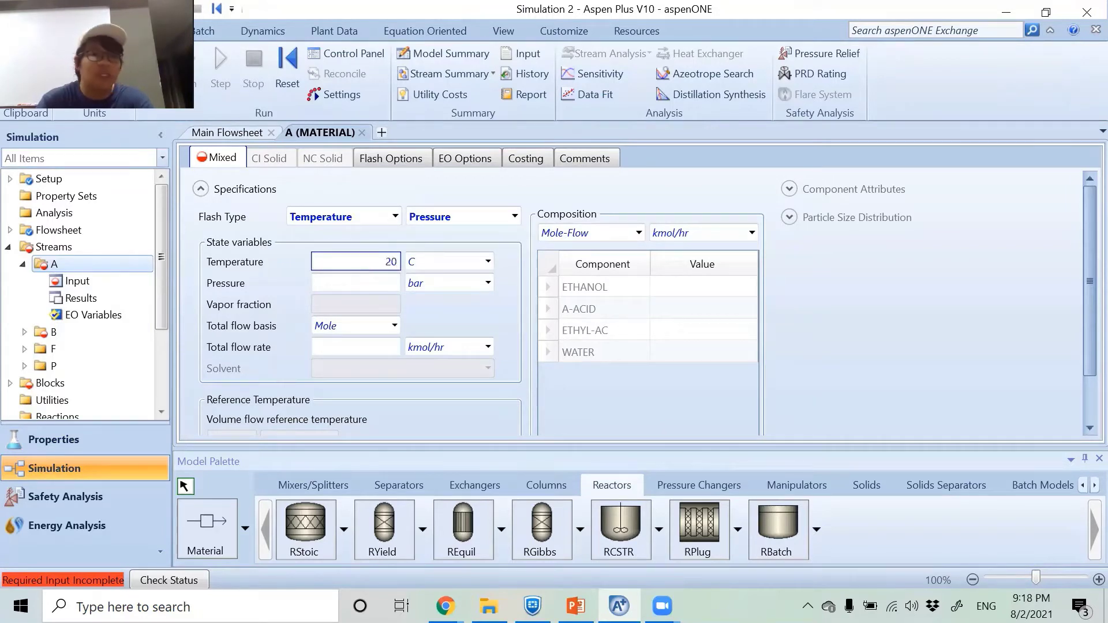
click(392, 285)
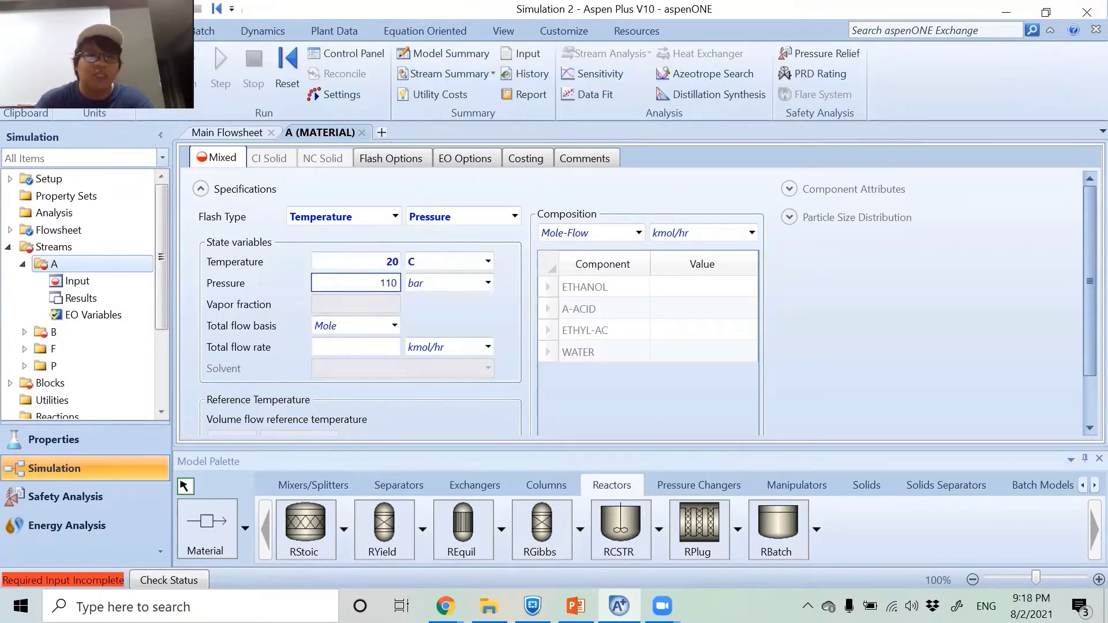
click(487, 283)
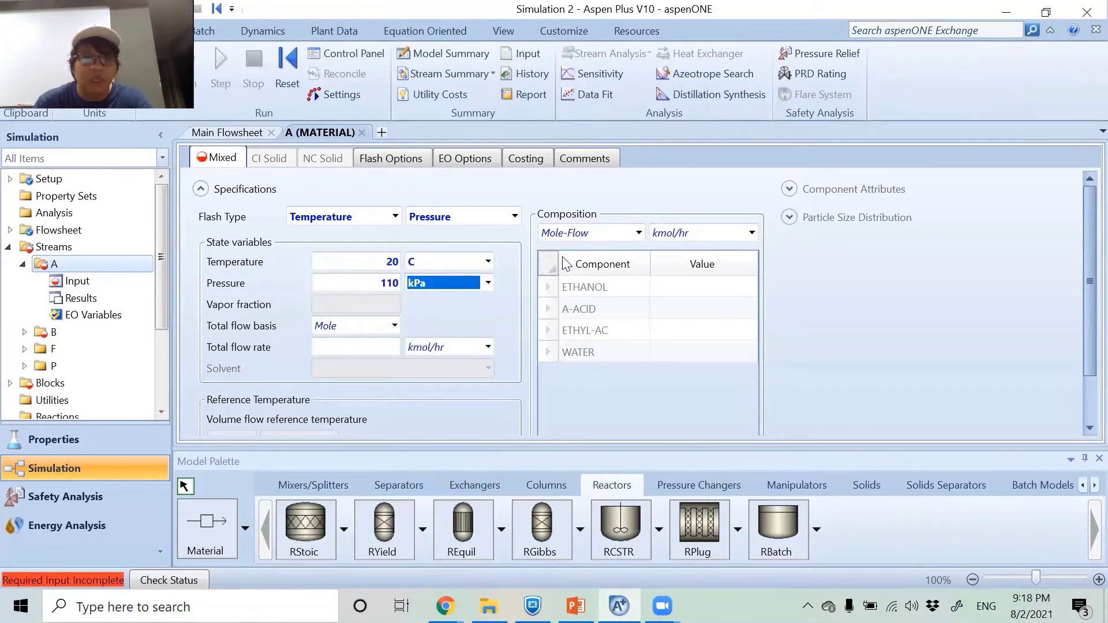
Set the acetic acid (A-ACID) mole flow in stream A to 50 kmol/hr and close the stream's form.
click(690, 293)
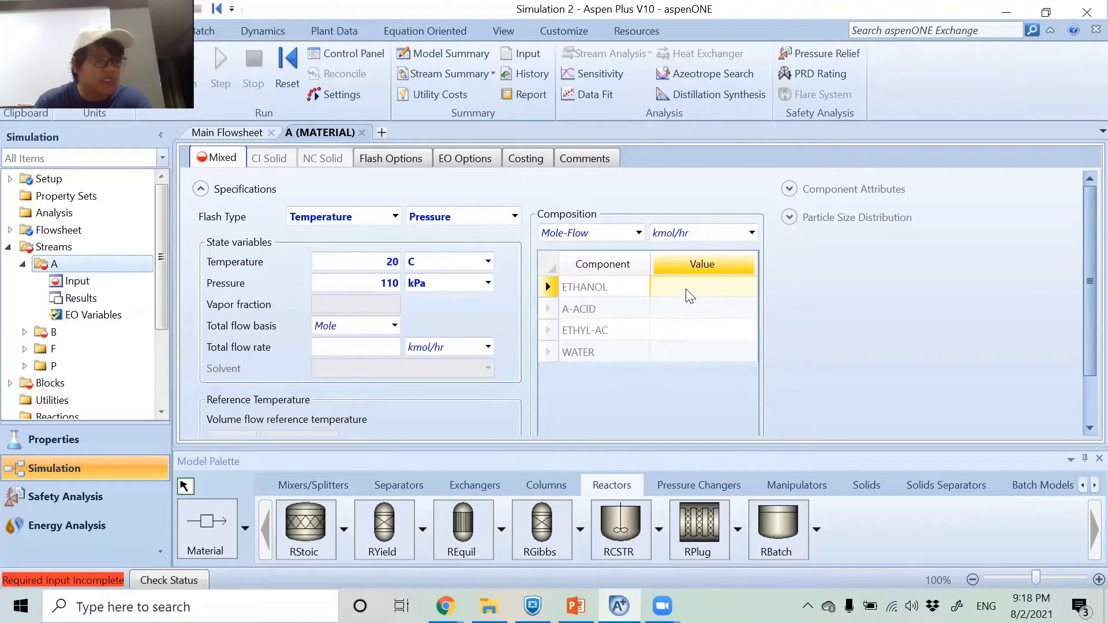
click(686, 315)
text(50)
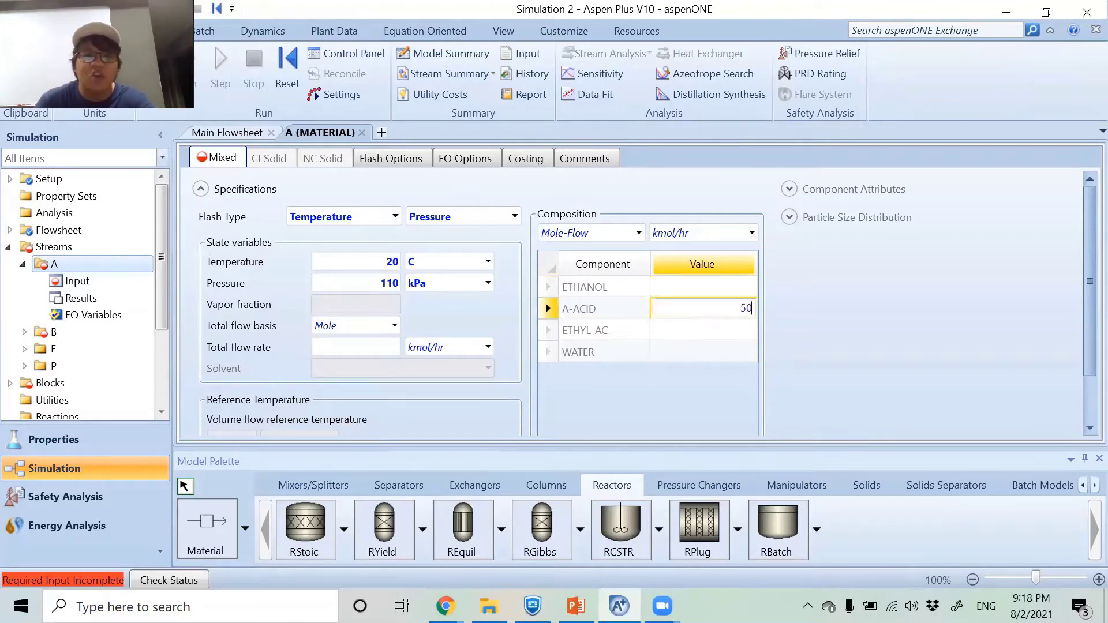
click(883, 294)
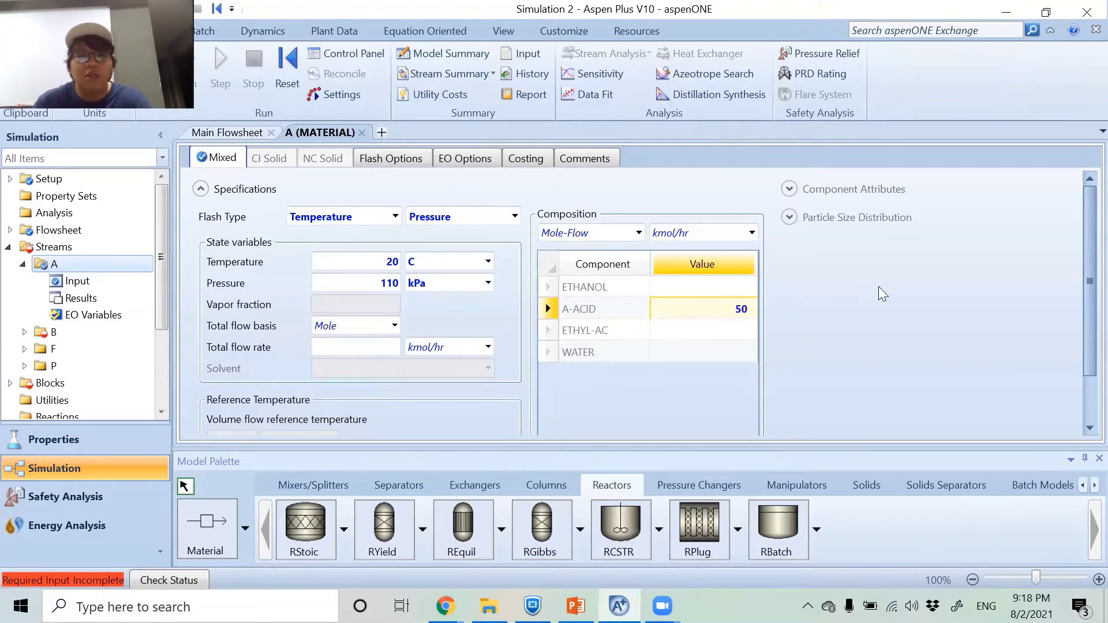
click(362, 133)
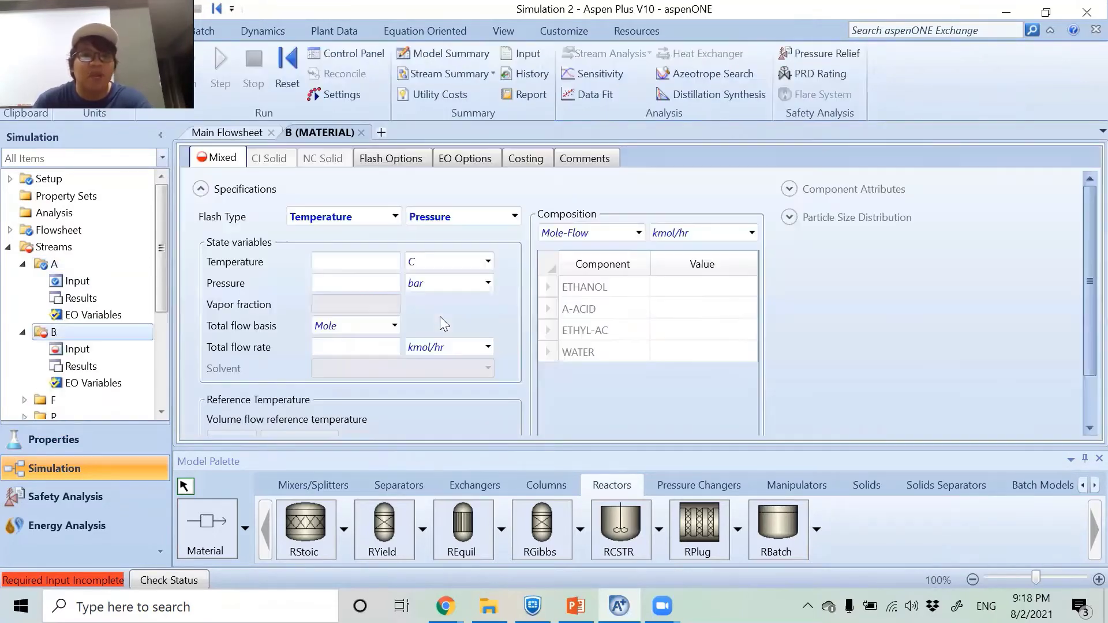
Specify feed stream B with a temperature of 20 C and a pressure of 110 kPa.
click(355, 263)
text(20)
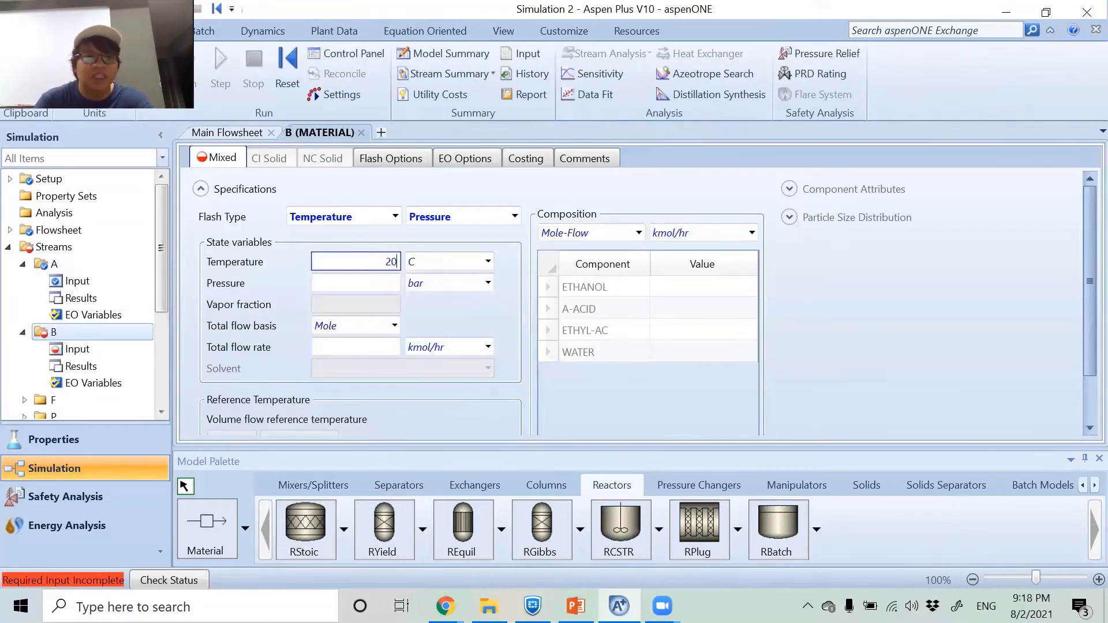
click(336, 280)
text(1)
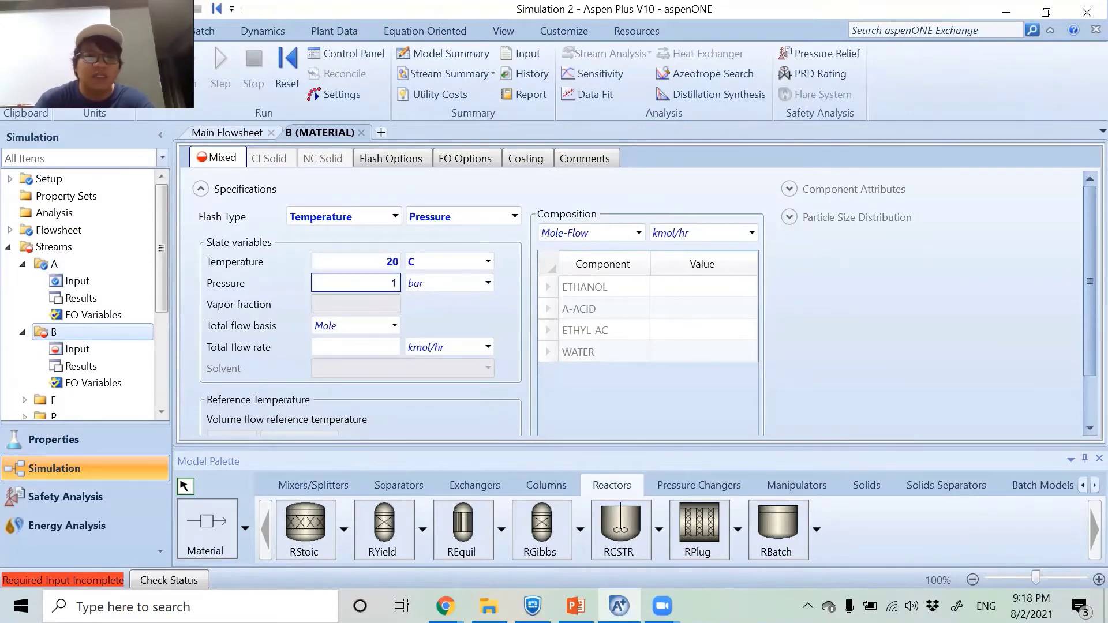
text(10)
click(491, 282)
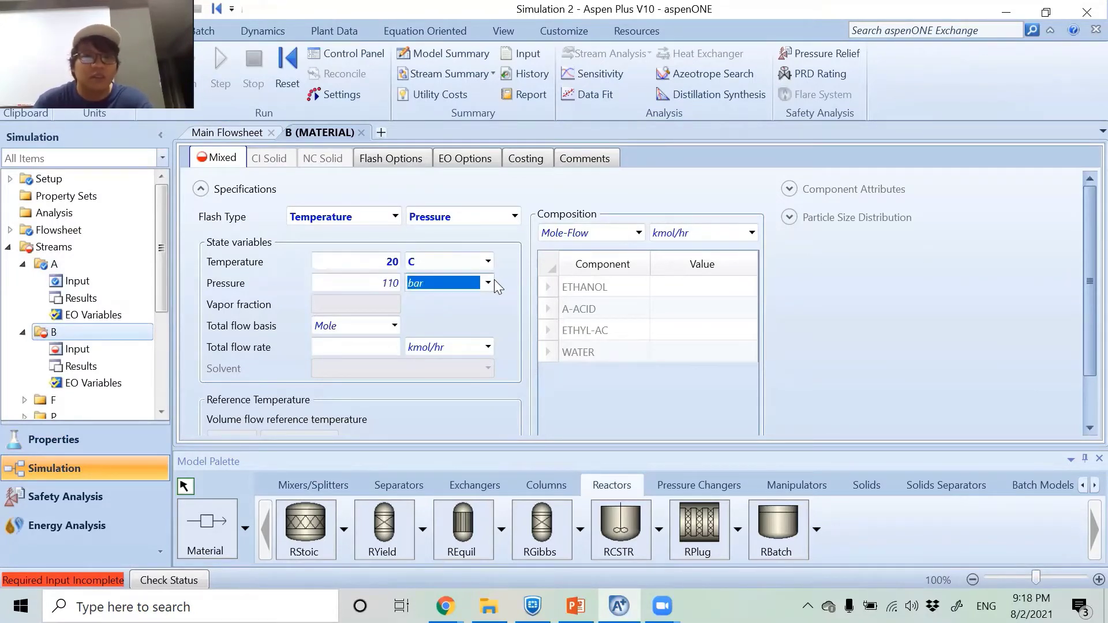
scroll(434, 392, up, 1)
scroll(432, 438, down, 7)
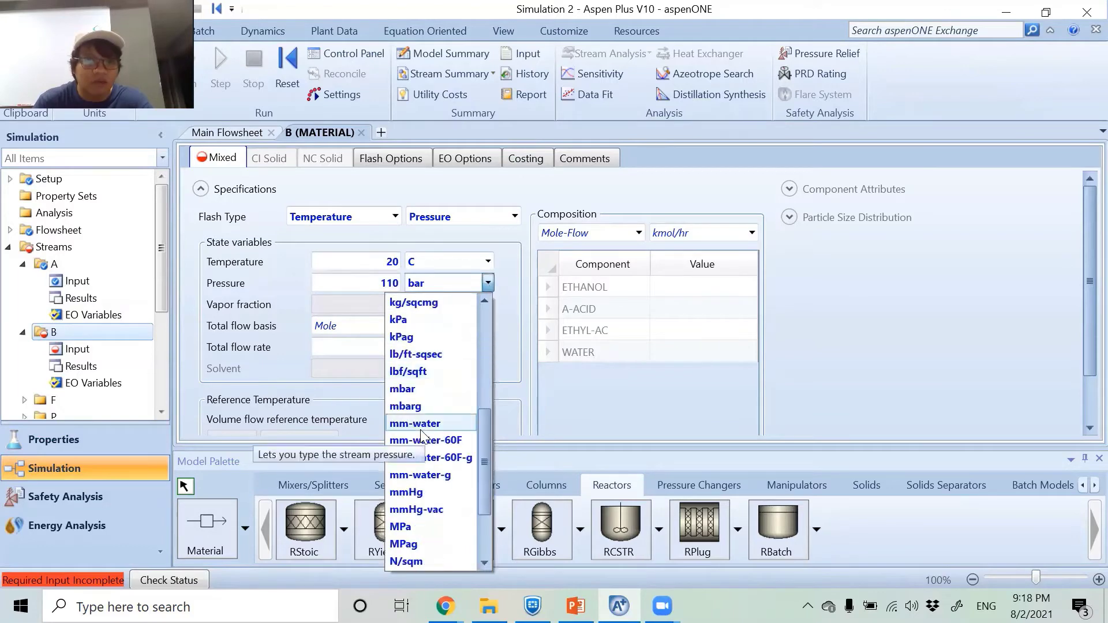
scroll(436, 500, up, 3)
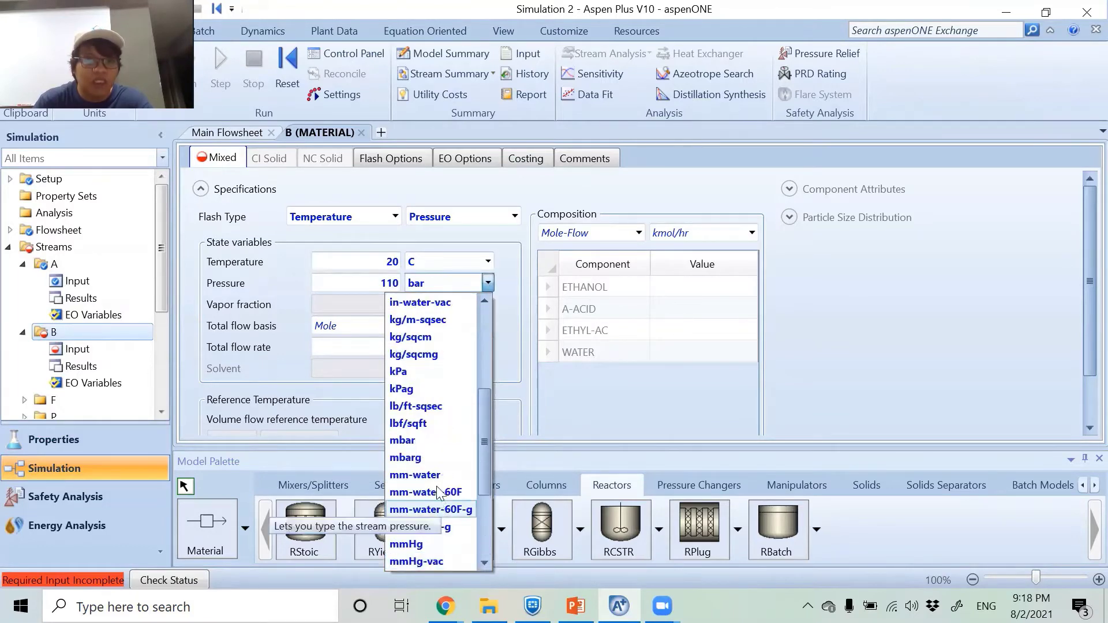
click(429, 389)
Set the ethanol mole flow in stream B to 50 kmol/hr and close the stream's form.
scroll(711, 423, down, 1)
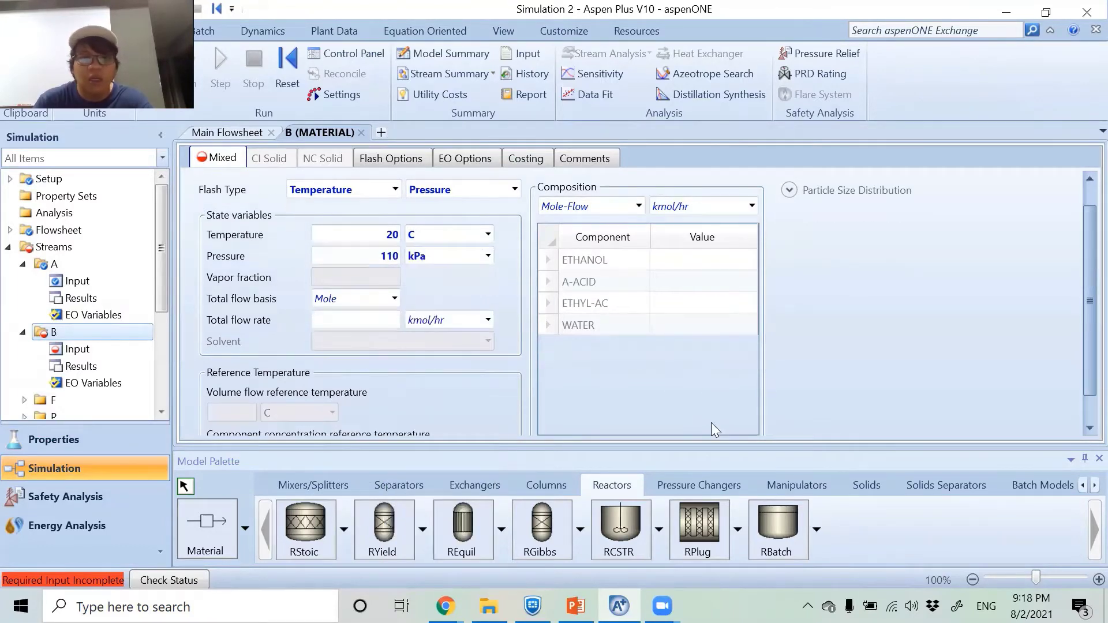
click(678, 263)
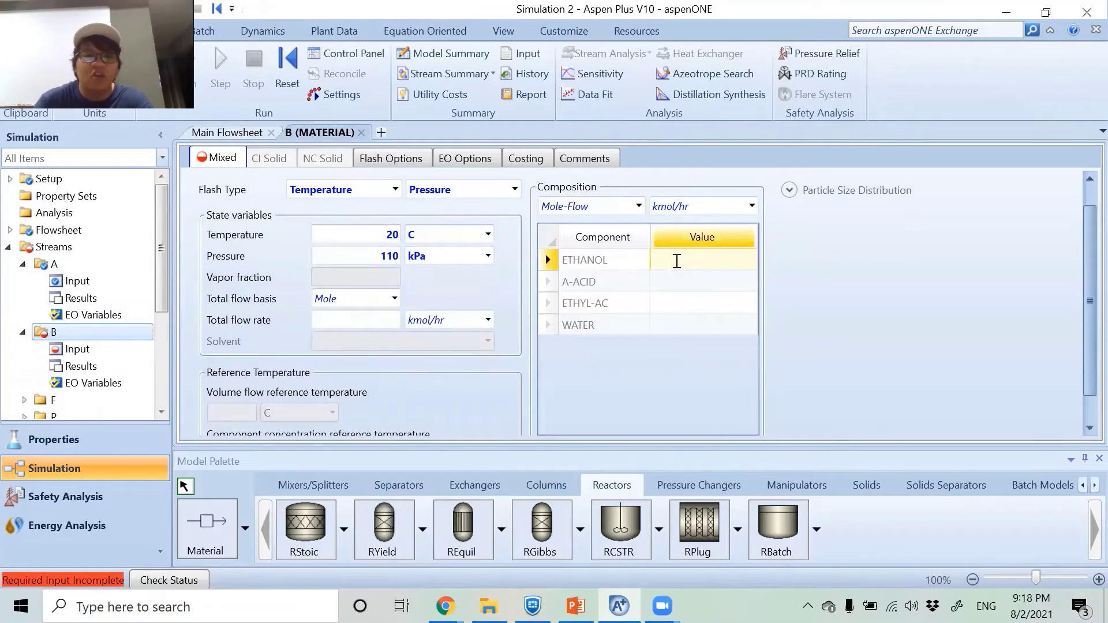
text(50)
key(Return)
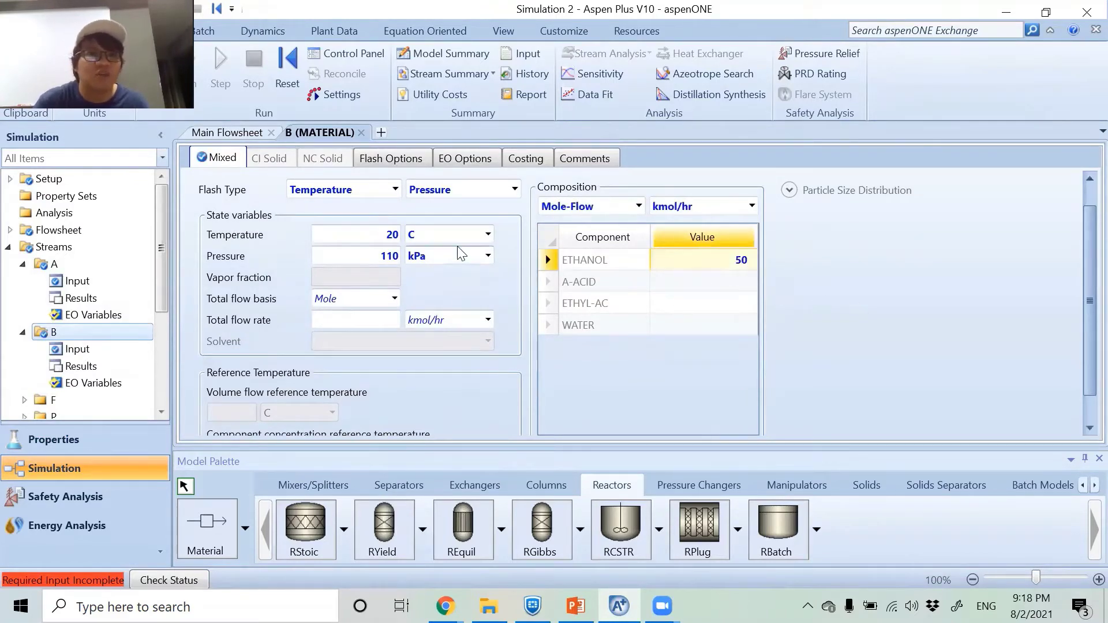
click(361, 132)
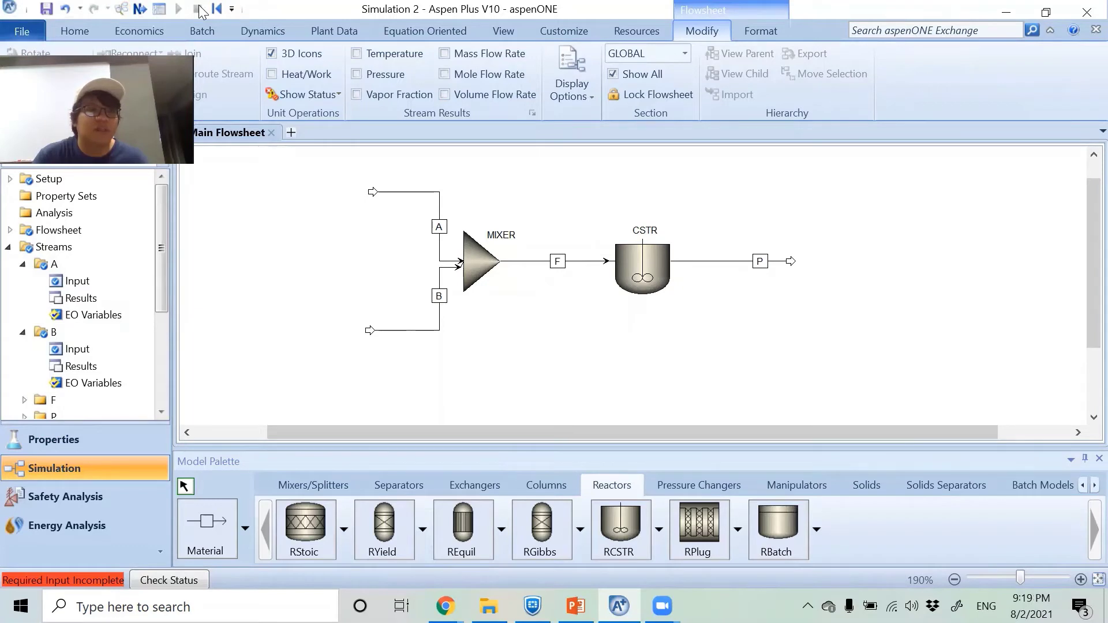
Go to the next required input, the CSTR setup, and set its pressure to 101 kPa and temperature to 50 C.
click(140, 9)
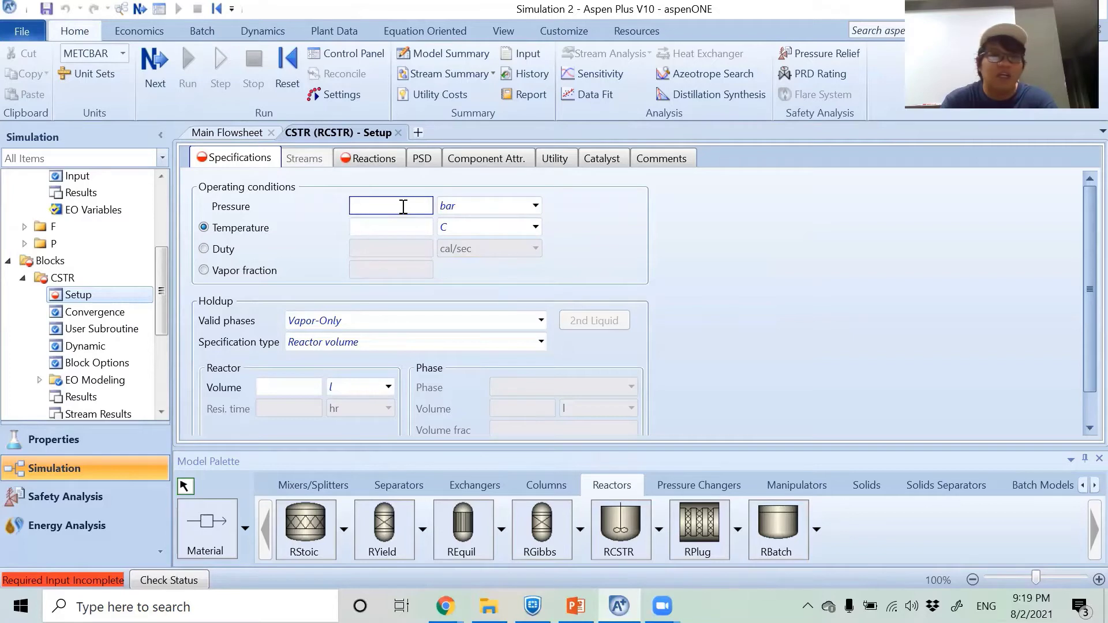
text(101)
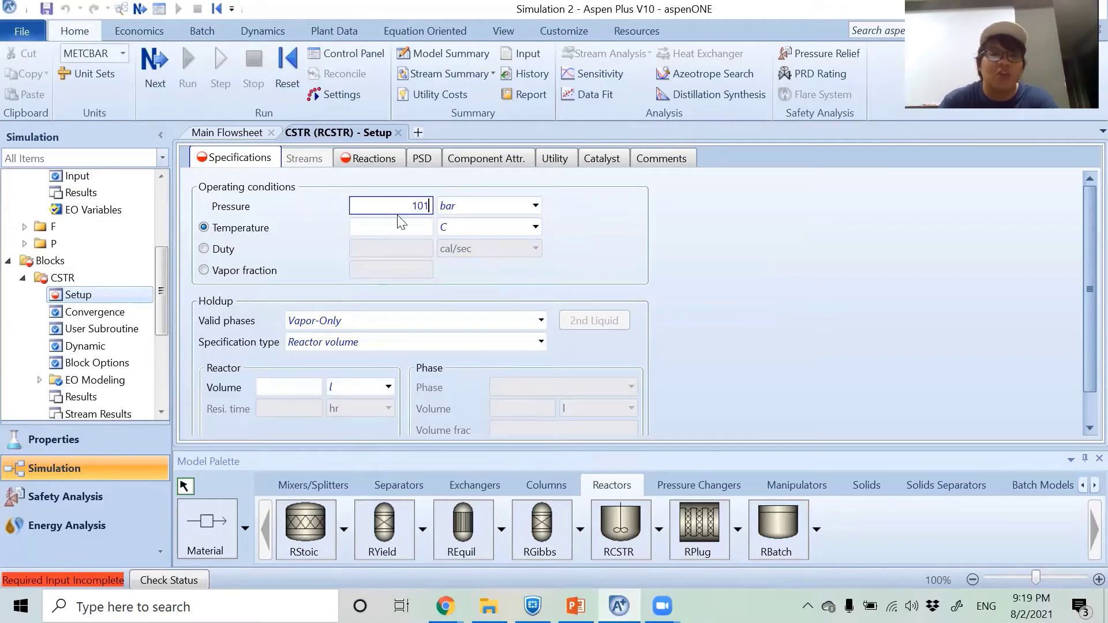
click(537, 203)
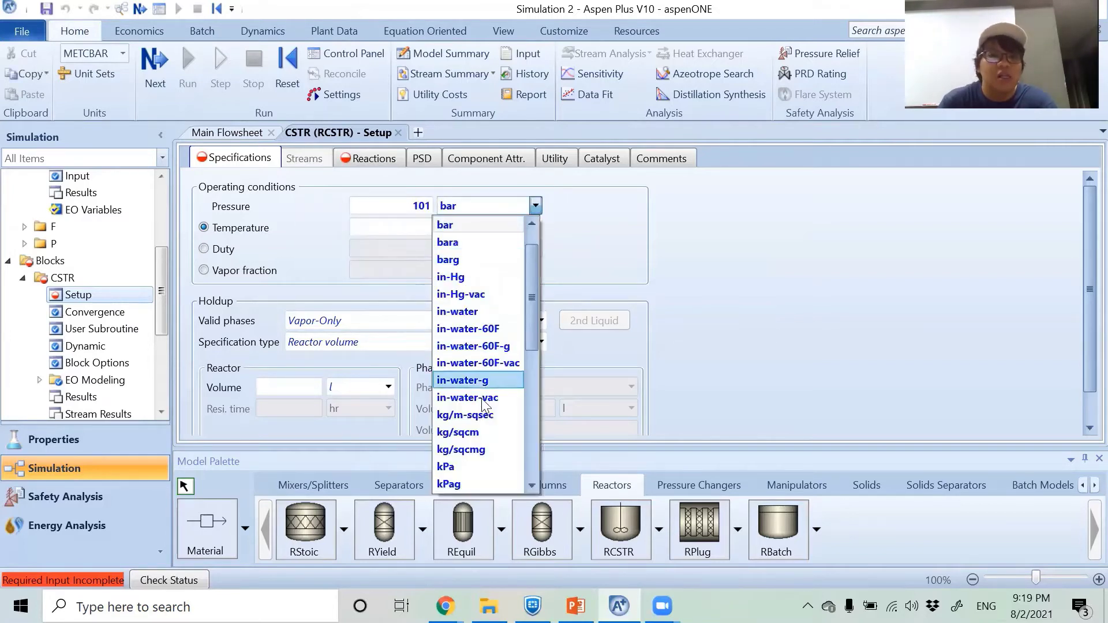
click(447, 467)
click(404, 226)
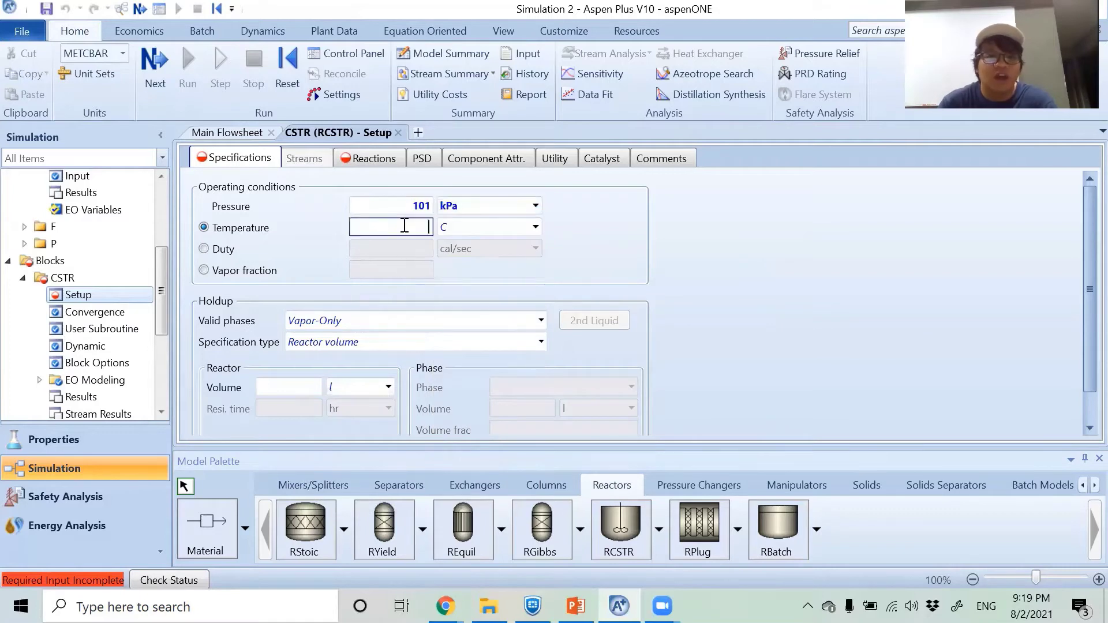
text(50)
click(697, 263)
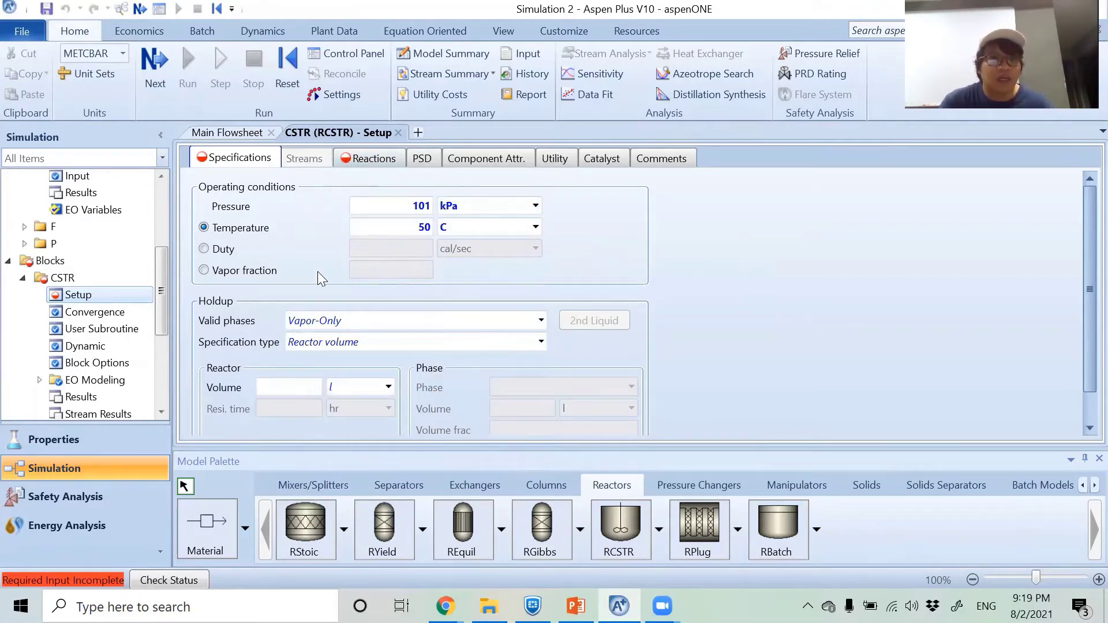
Set the CSTR's valid phases to Liquid-Only and its reactor volume to 3 cum.
click(539, 321)
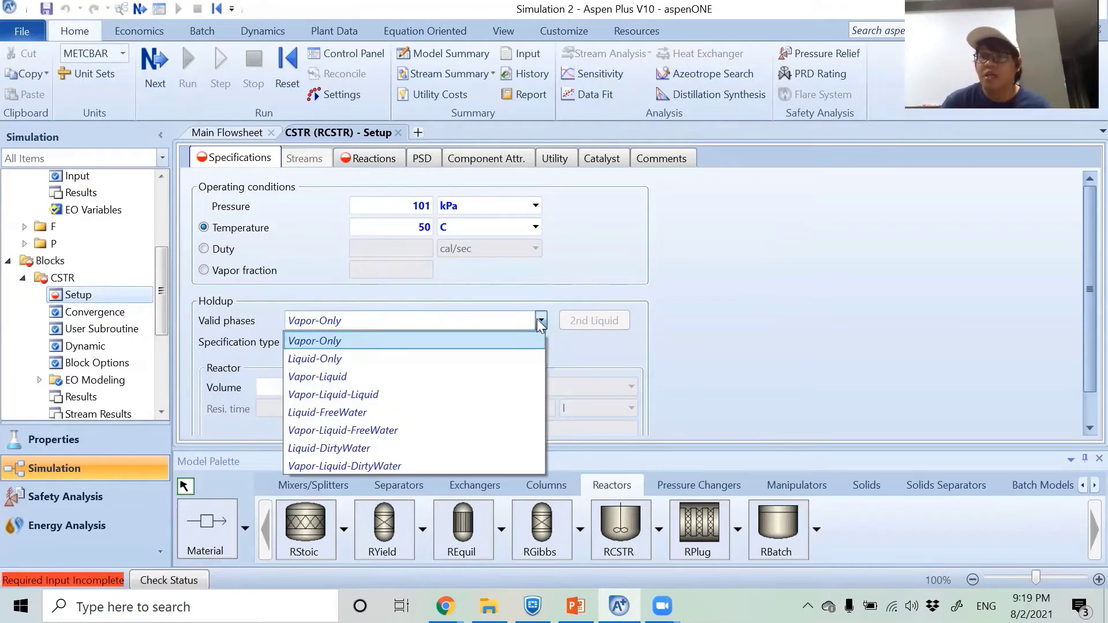
click(343, 358)
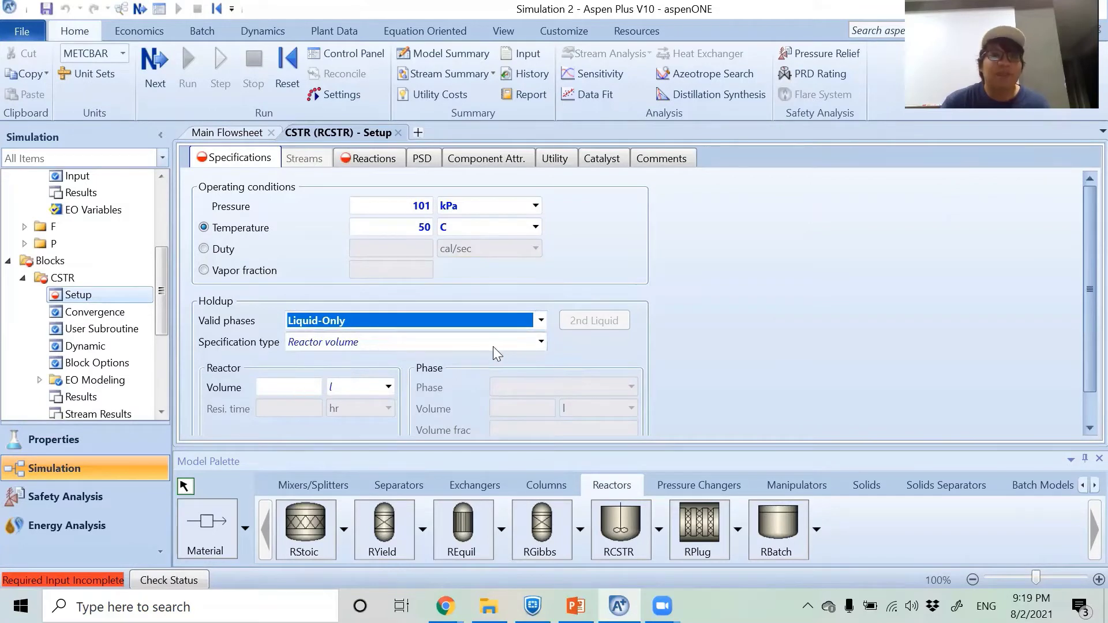
click(393, 389)
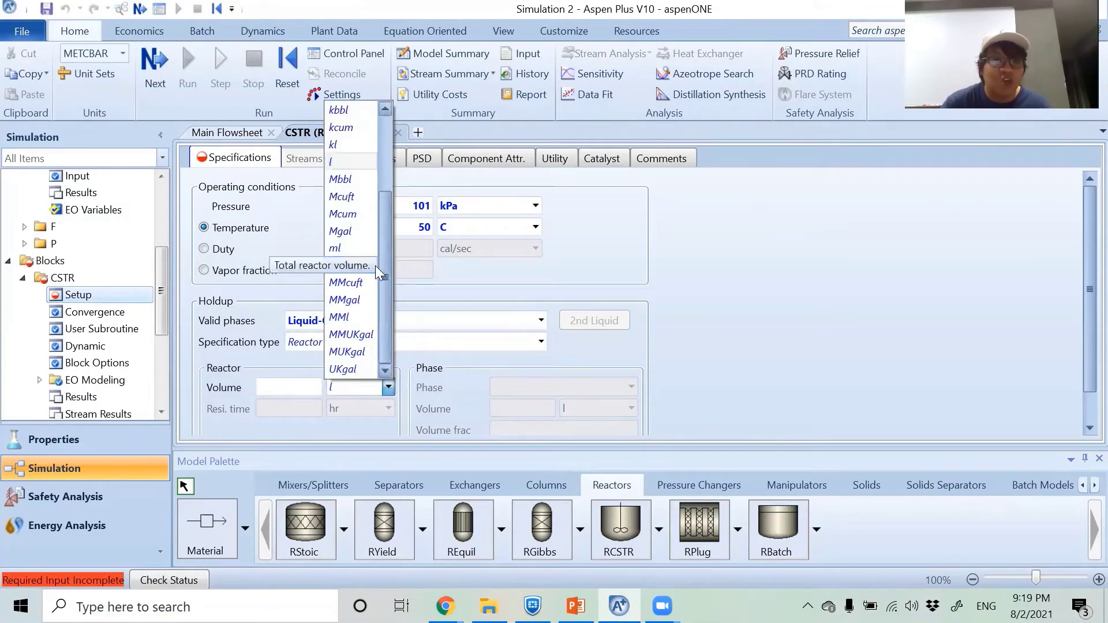
drag(387, 272, 387, 215)
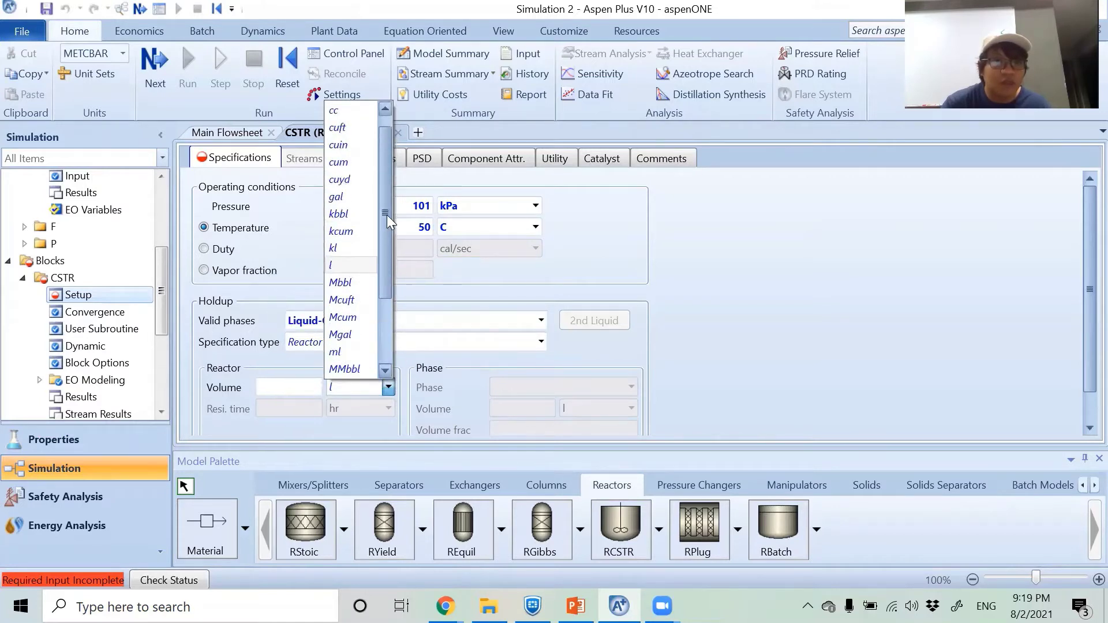
click(339, 162)
click(282, 387)
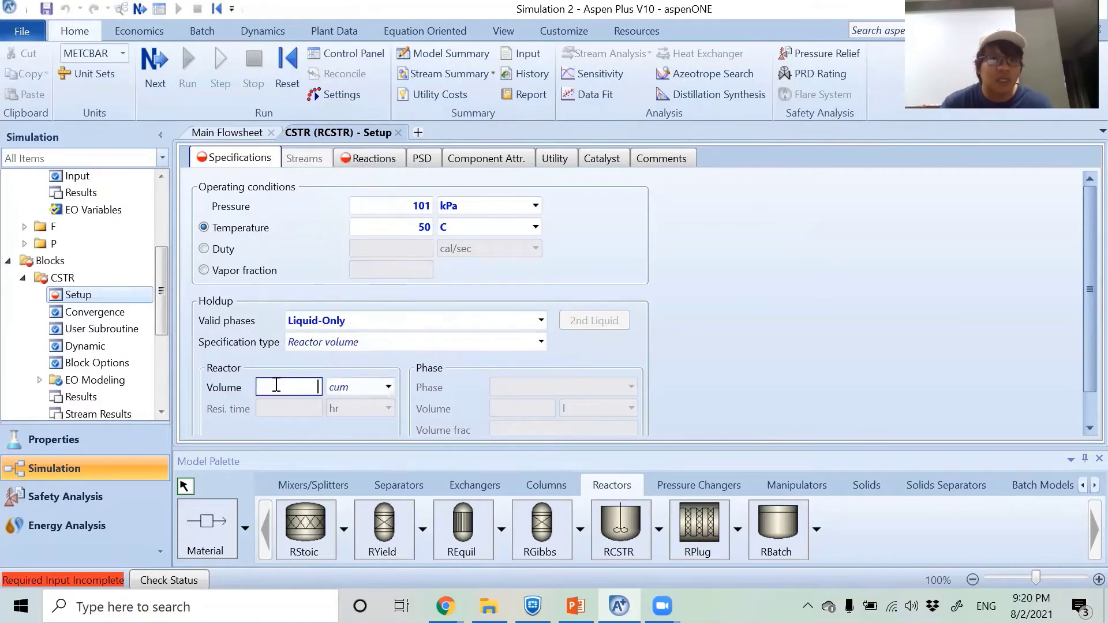
text(3)
key(Return)
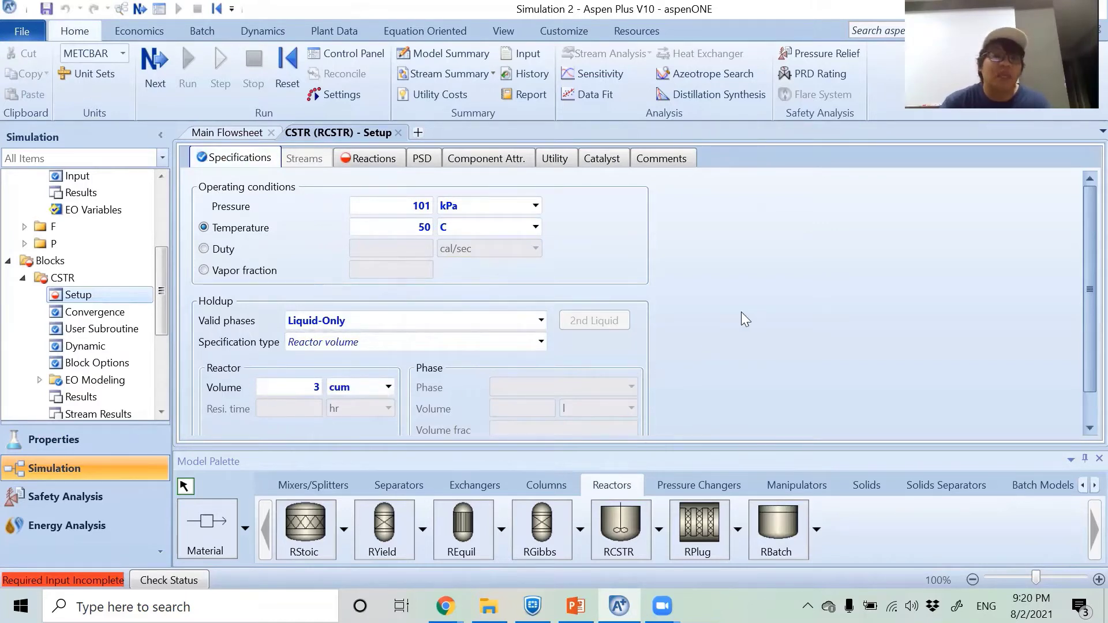
Create a reaction set of type GENERAL for the CSTR, keeping the default name.
click(366, 158)
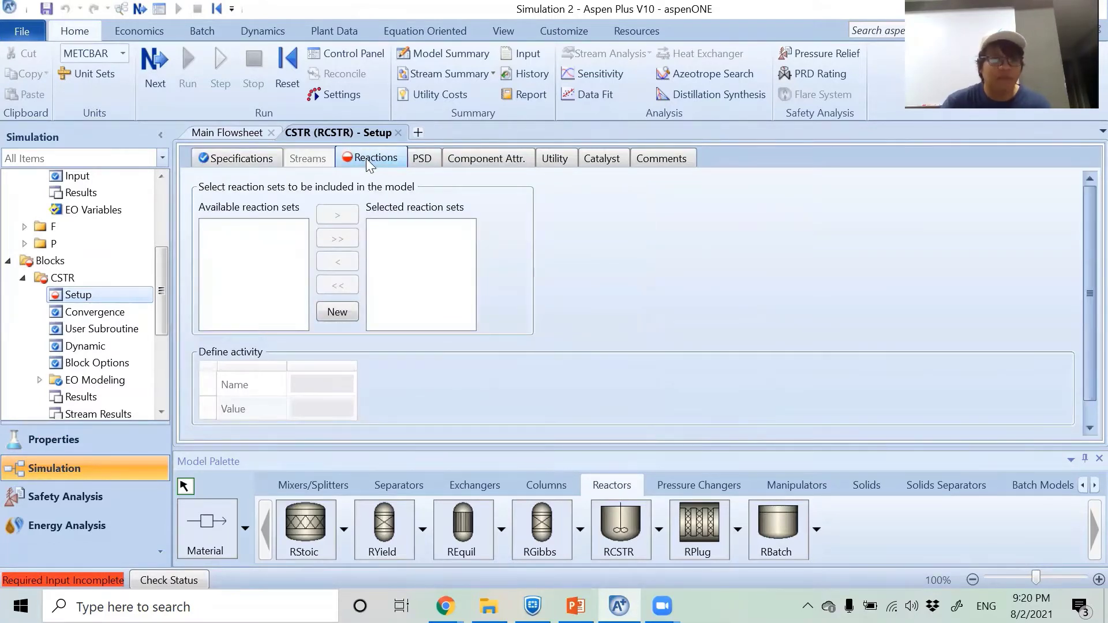
click(338, 312)
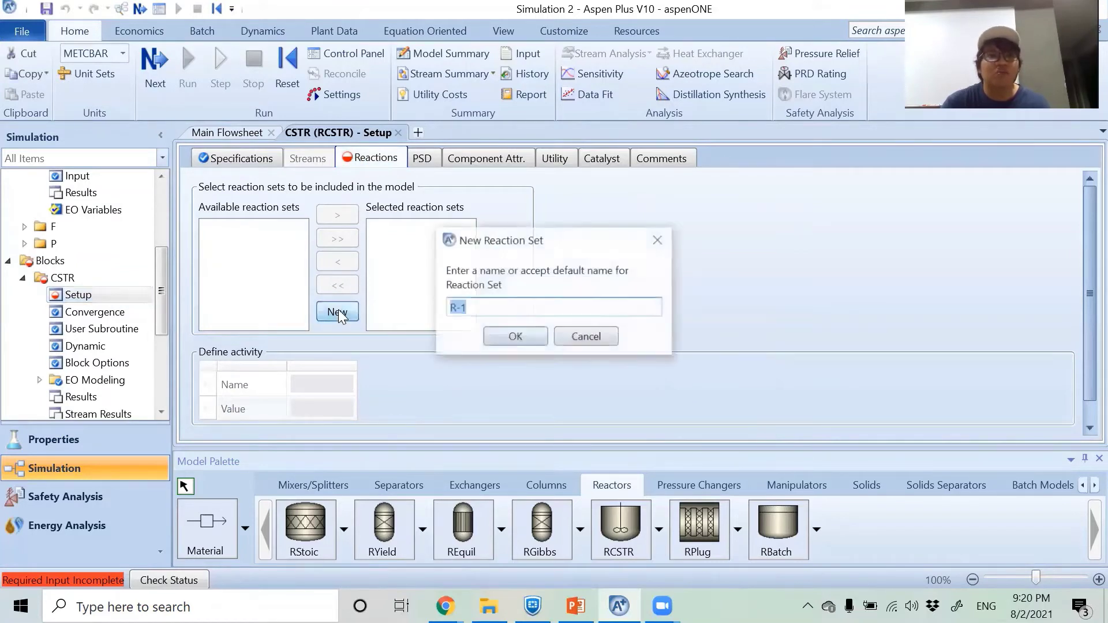
click(517, 341)
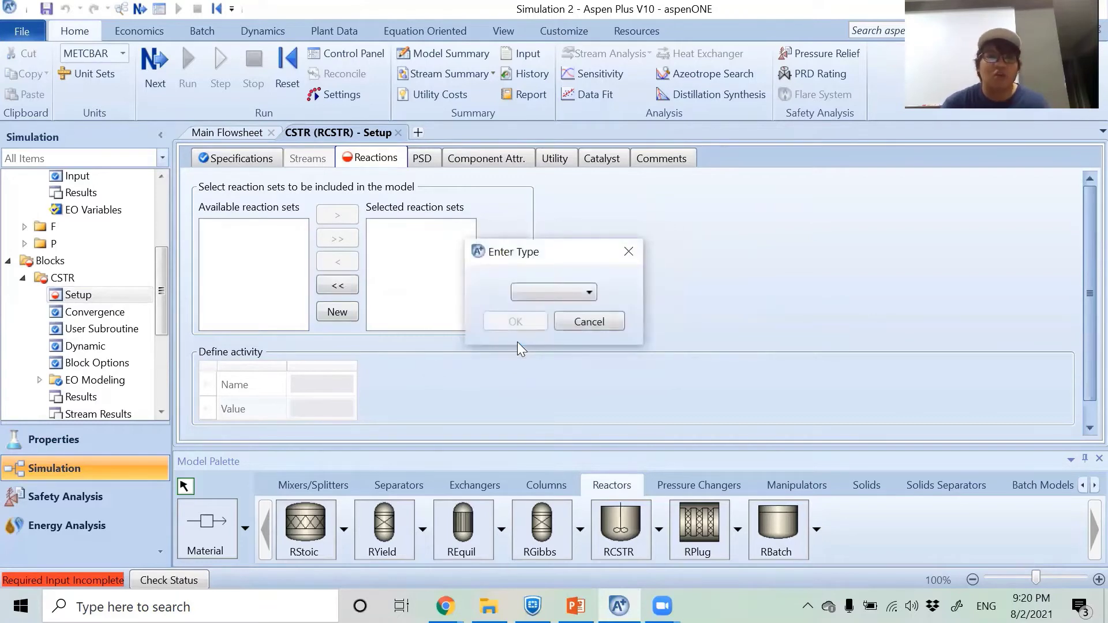
click(544, 292)
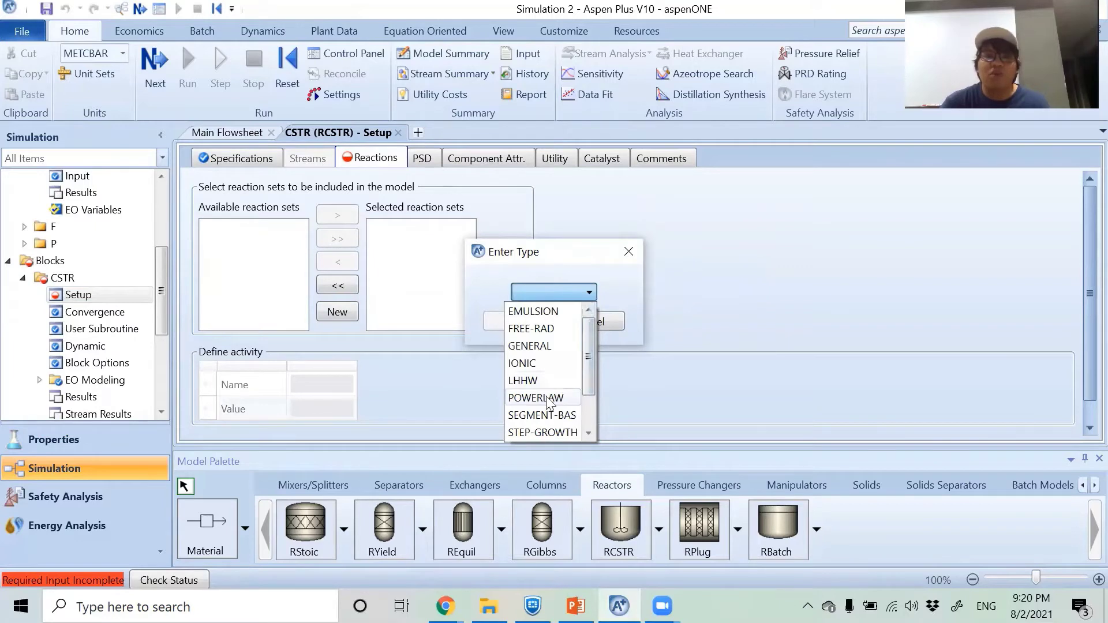
mouse_move(590, 346)
mouse_down()
mouse_move(588, 382)
mouse_move(587, 338)
mouse_up()
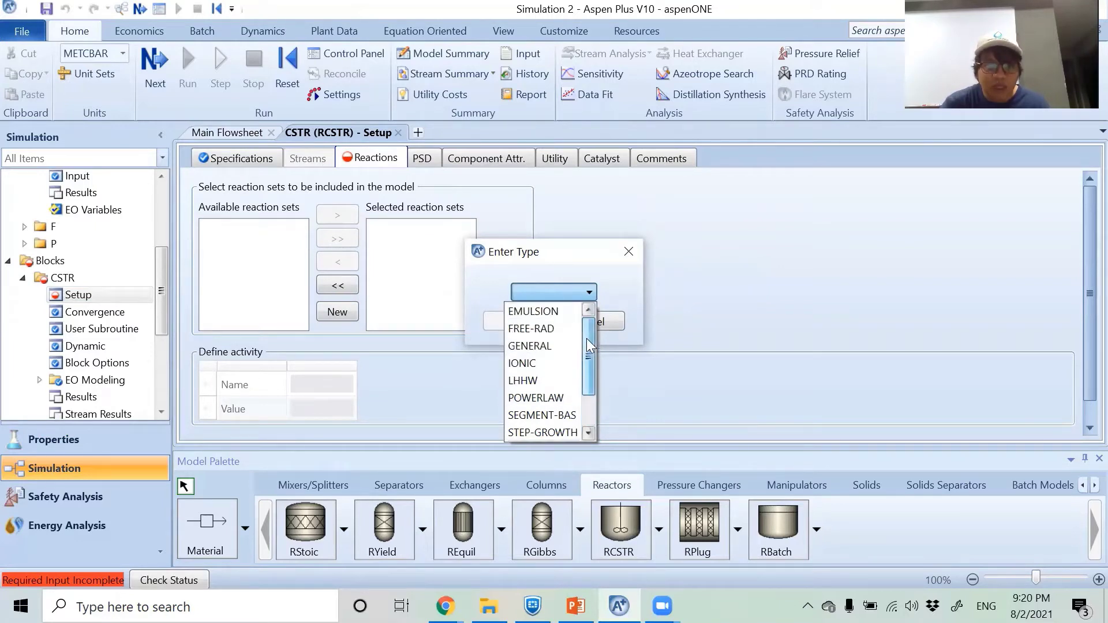
click(553, 346)
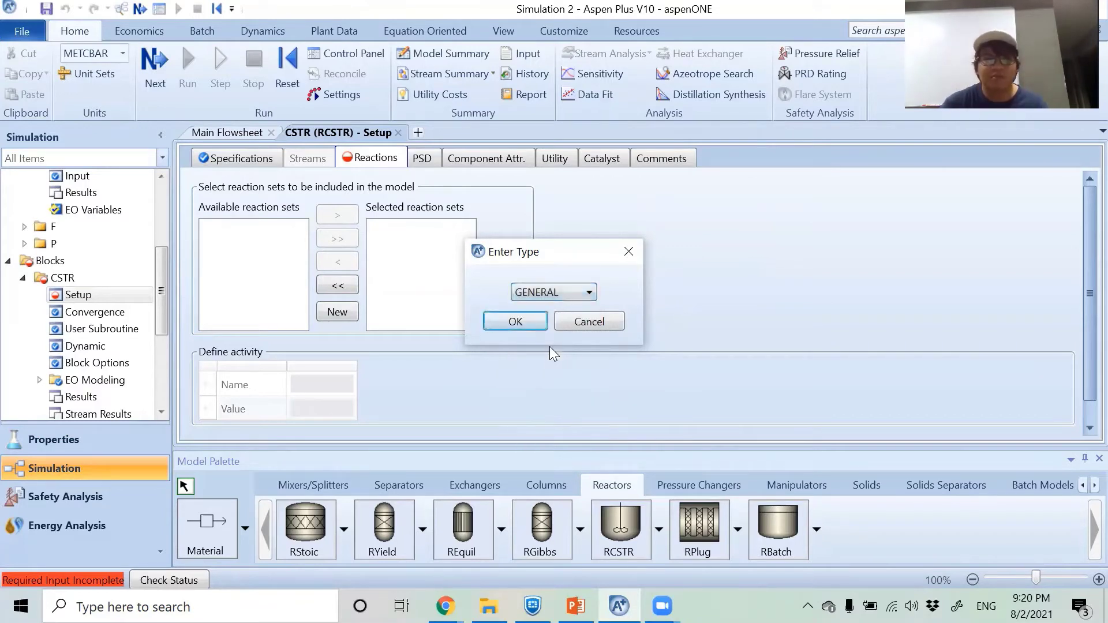
click(516, 321)
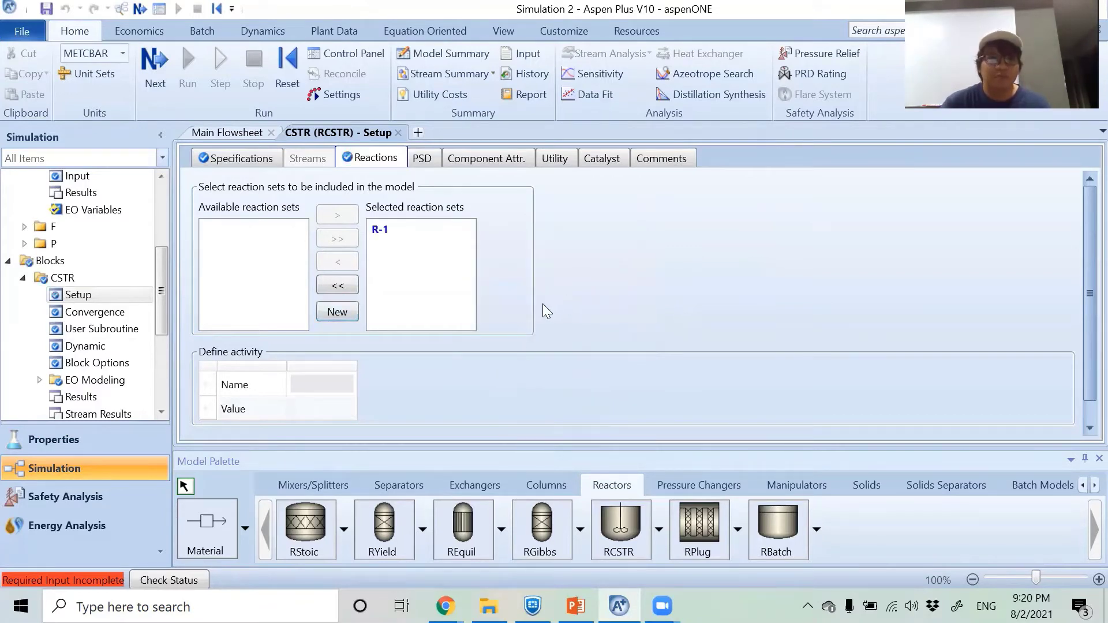
Go to the next required input, the configuration of reaction set R-1.
click(387, 230)
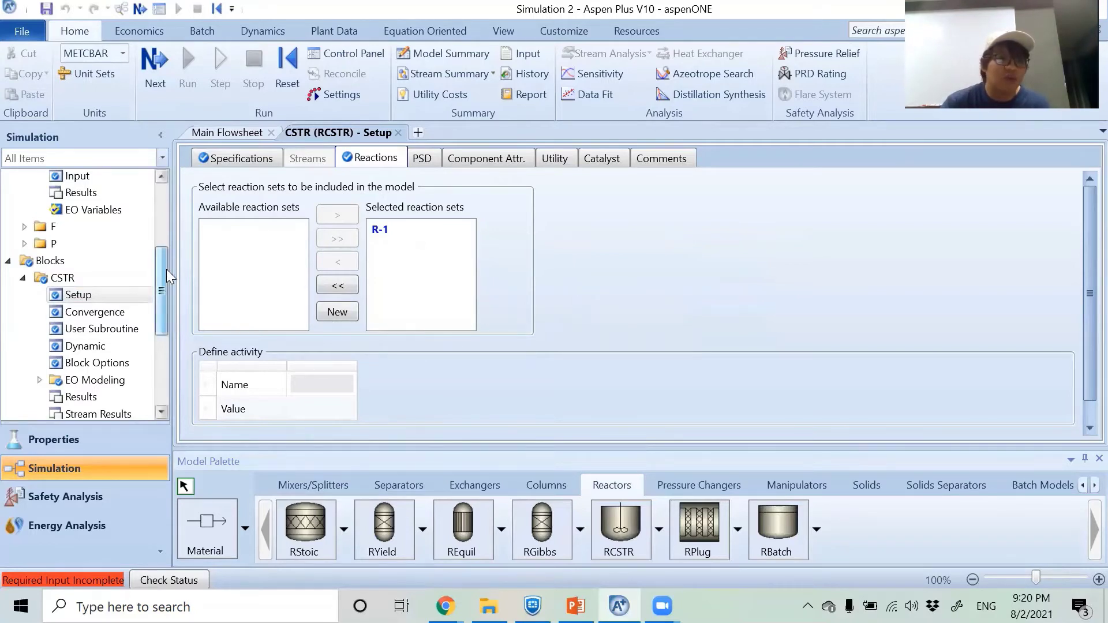
drag(166, 269, 166, 330)
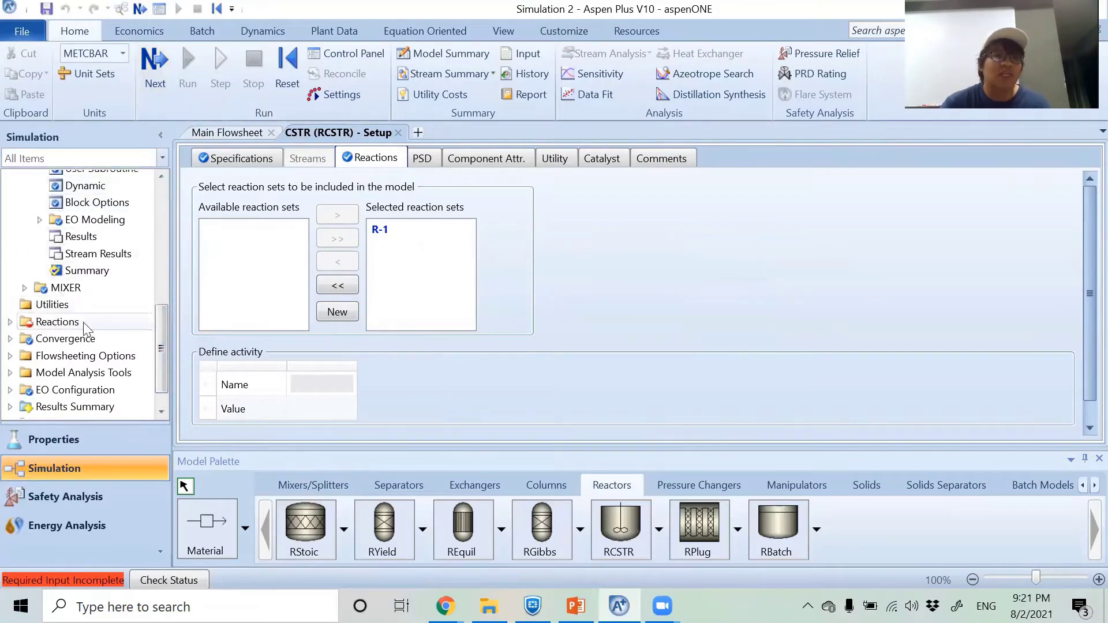
click(152, 76)
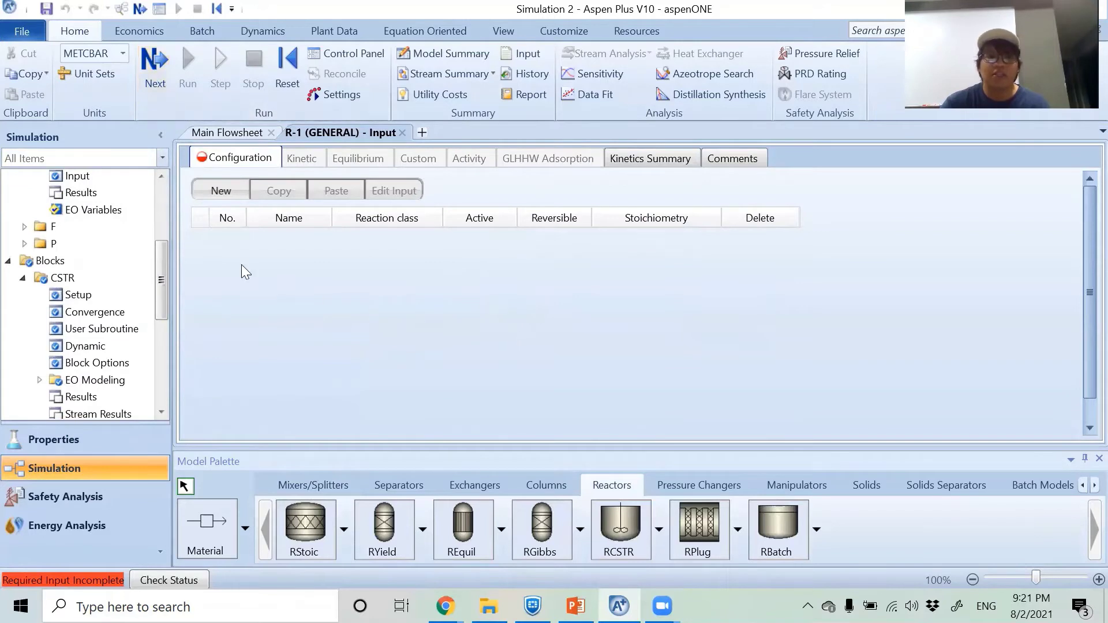
drag(159, 264, 161, 336)
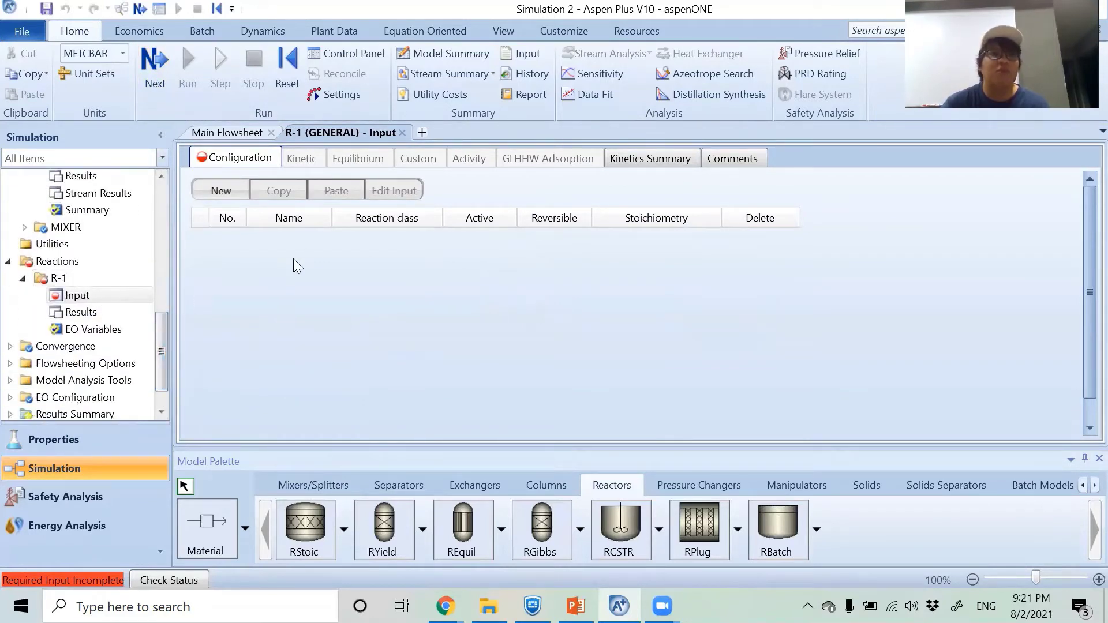
Add a reaction named R1 to the set, keeping the POWERLAW class and marking it as reversible.
click(223, 193)
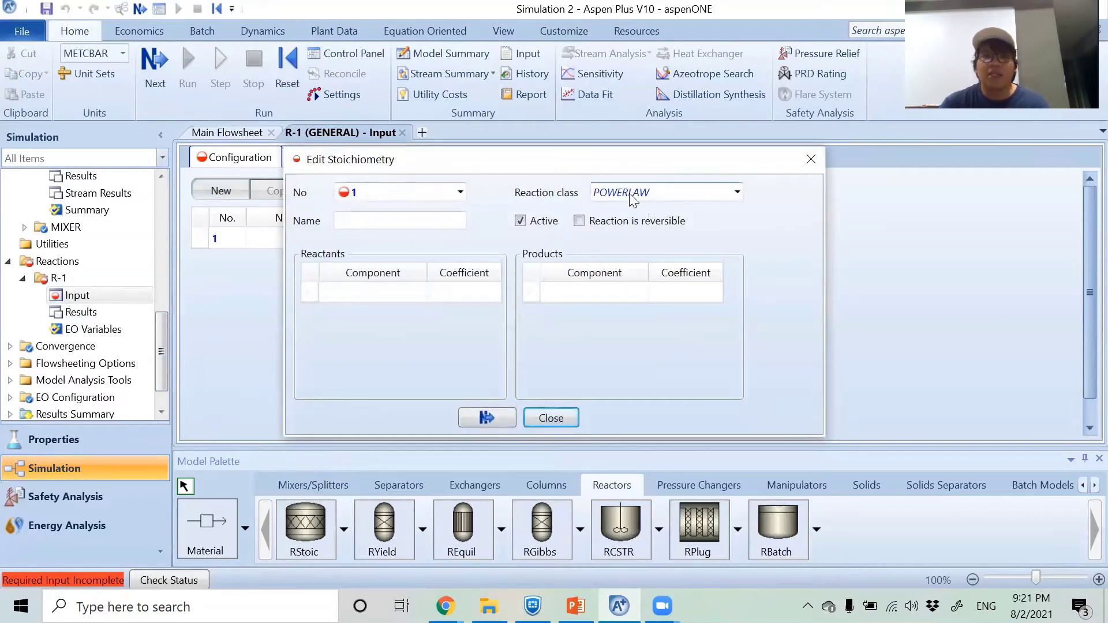
click(737, 192)
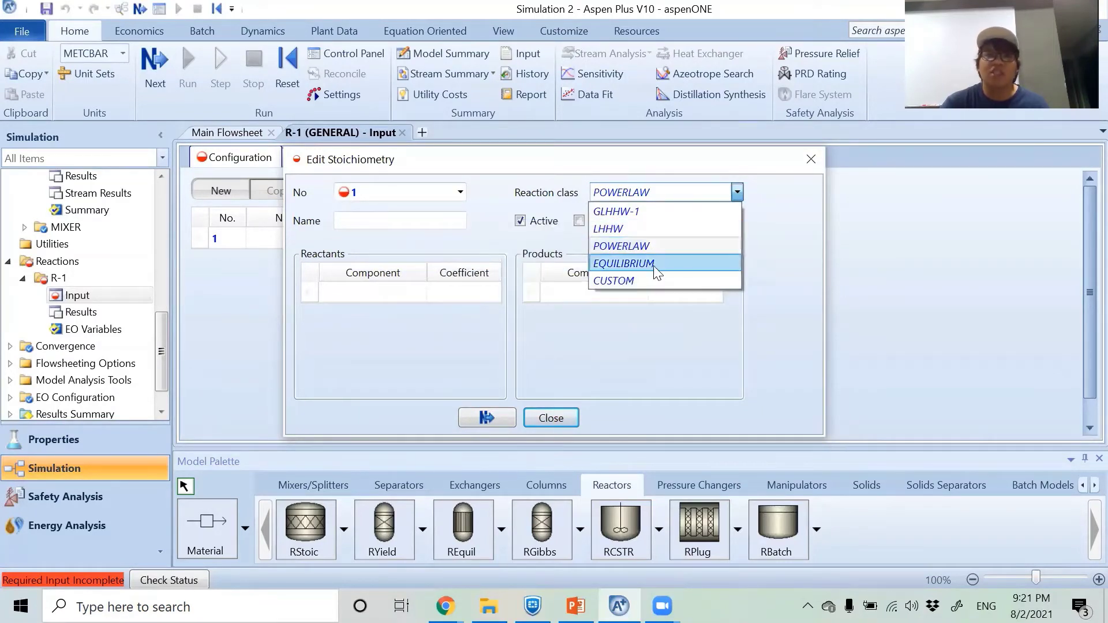
click(775, 220)
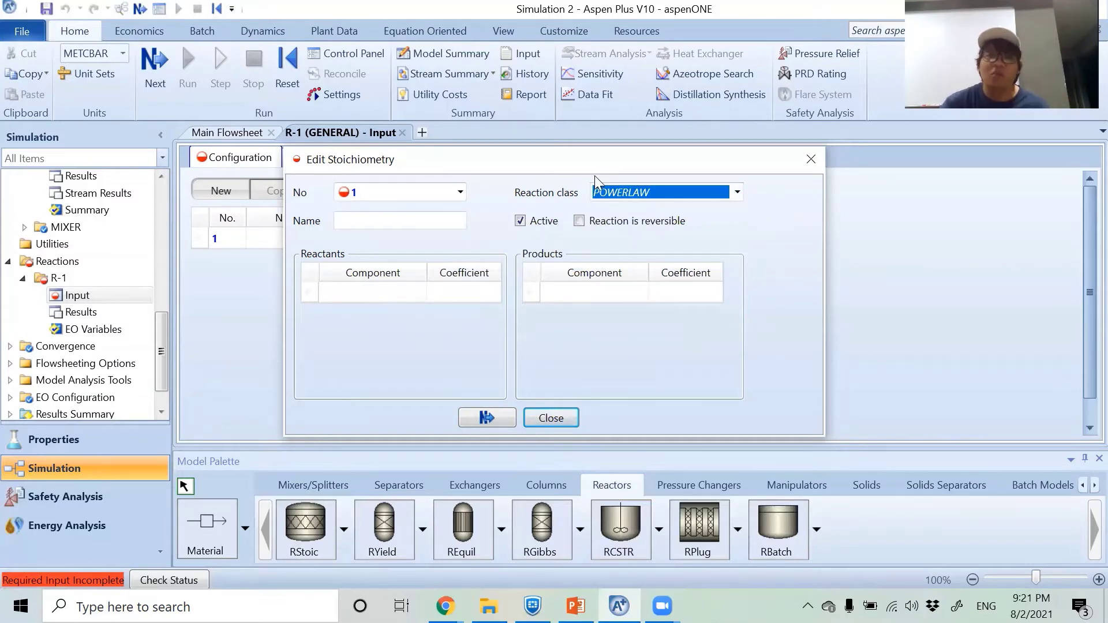
click(580, 223)
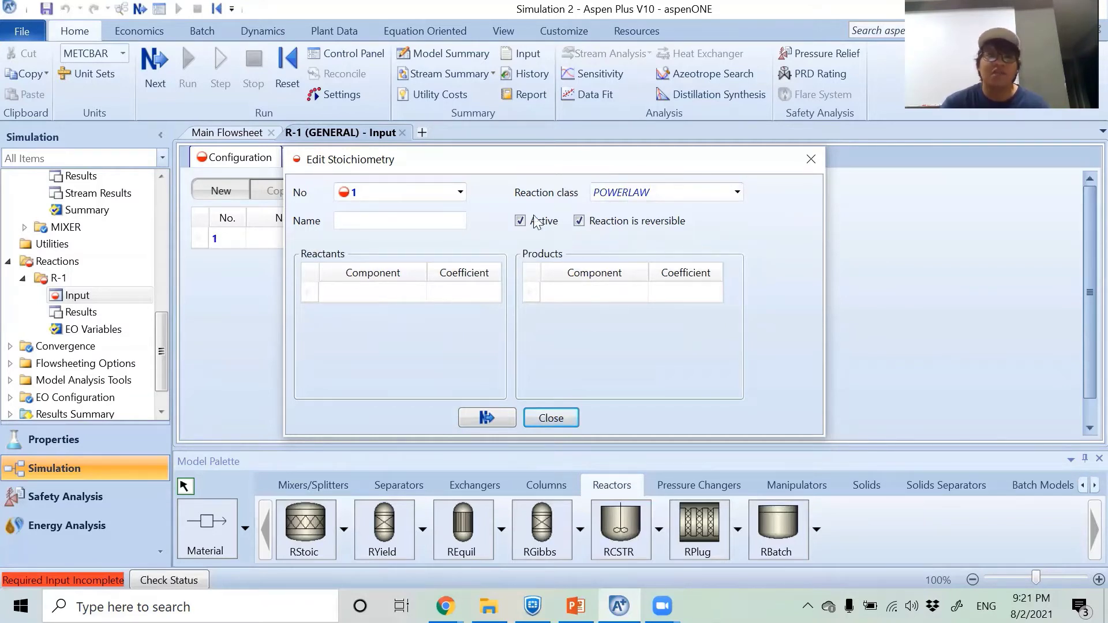
click(438, 219)
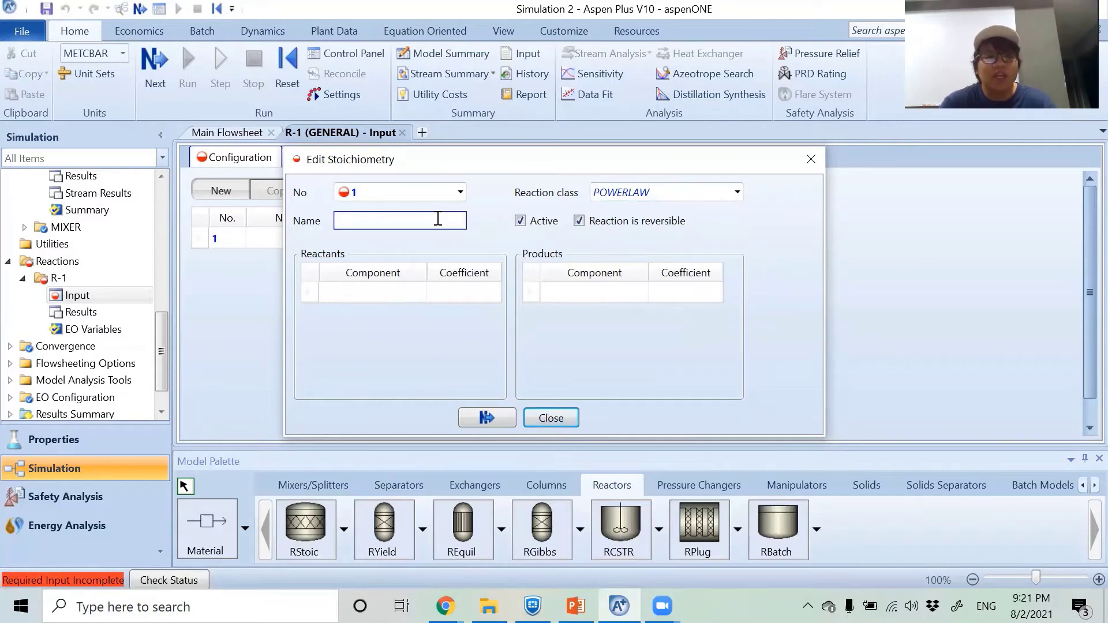
text(R1)
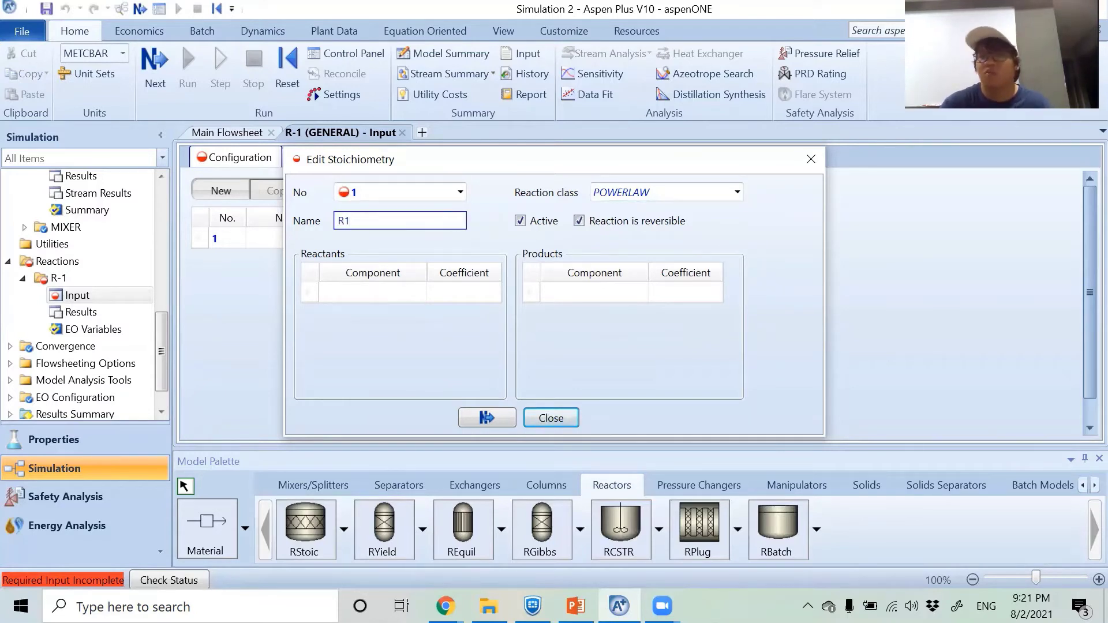
click(370, 341)
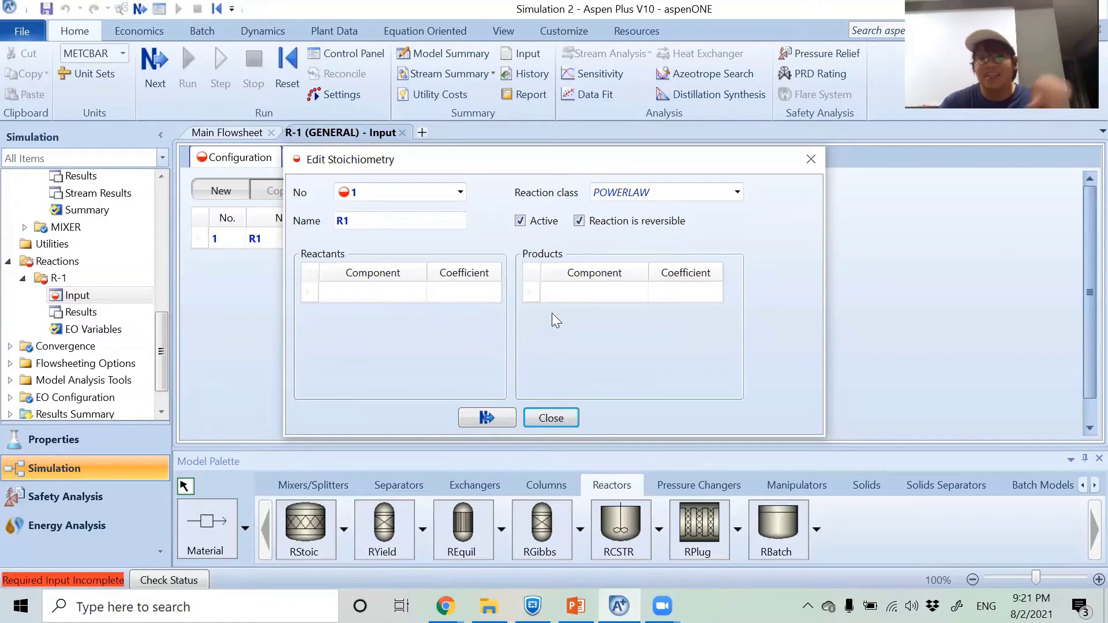
Enter ETHANOL and A-ACID as the reactants of R1, each with a stoichiometric coefficient of 1.
click(415, 292)
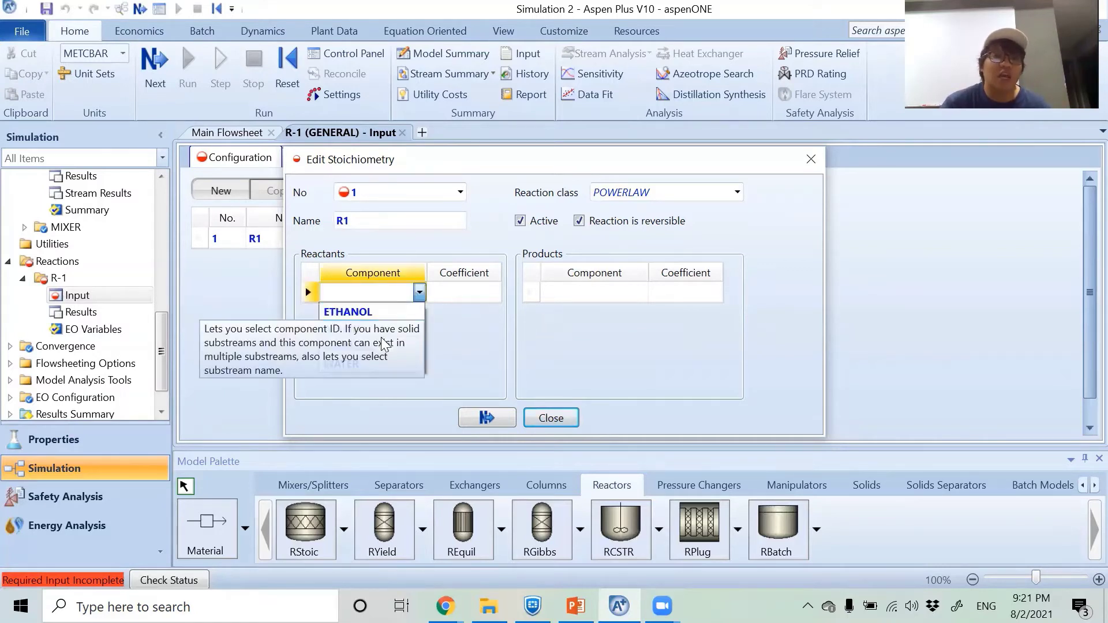
click(401, 313)
click(420, 313)
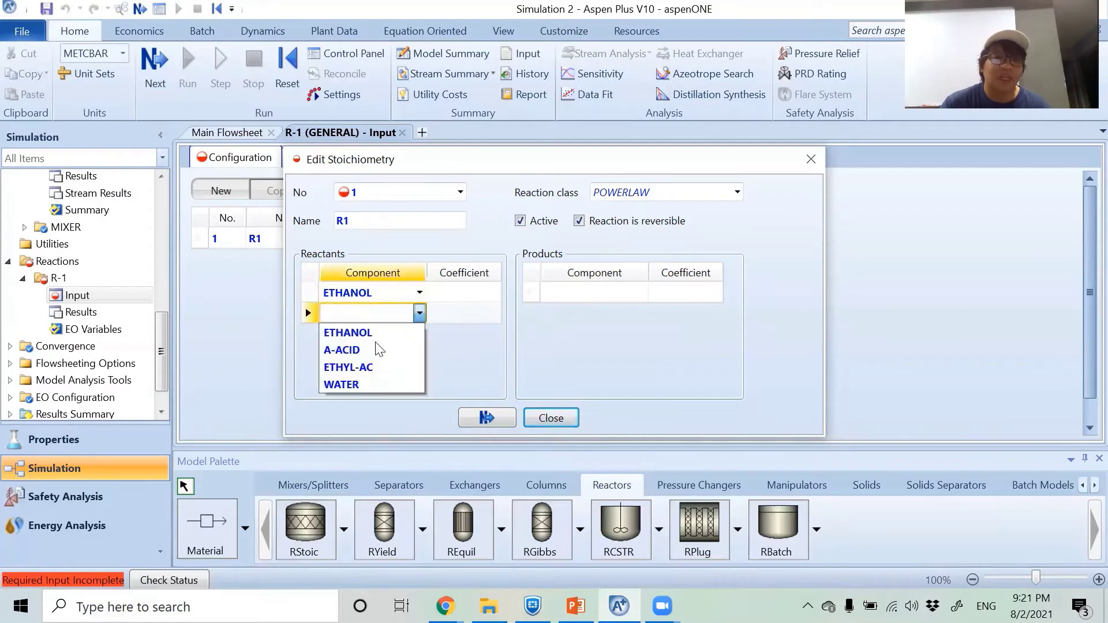
click(376, 347)
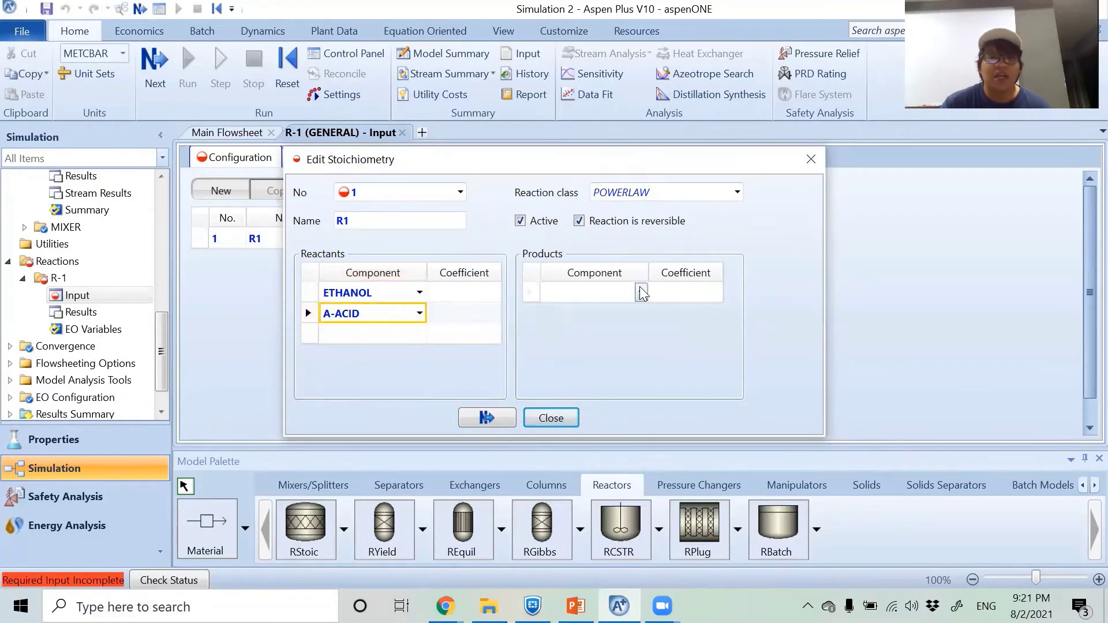
click(472, 292)
text(1)
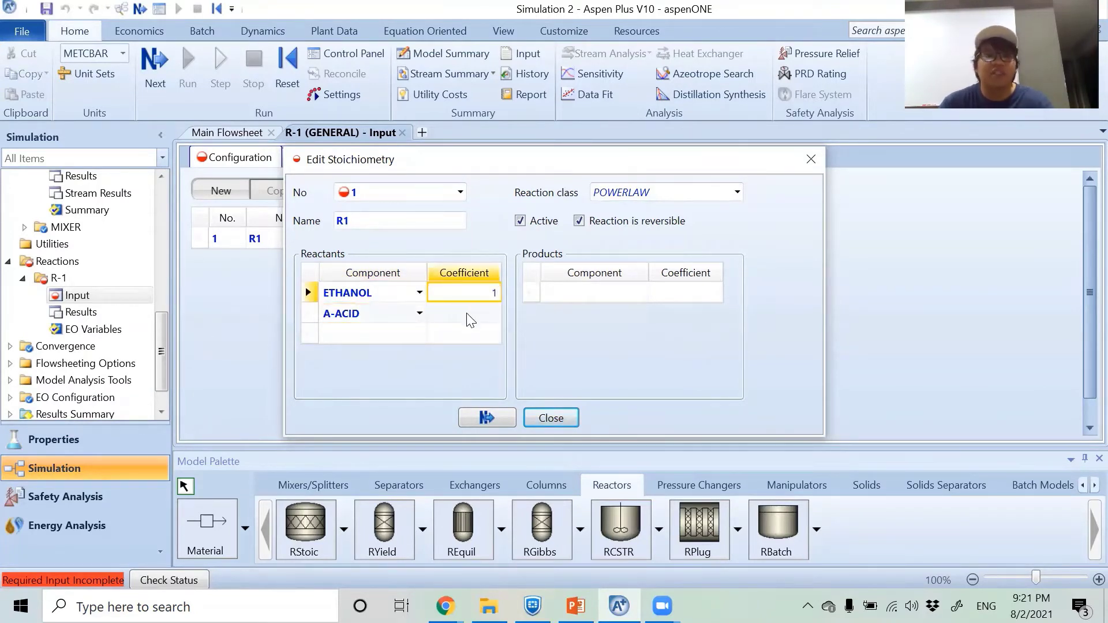
click(472, 313)
text(1)
key(Return)
Enter ETHYL-AC and WATER as the products of R1 with a coefficient of 1 each, and close the stoichiometry.
click(642, 293)
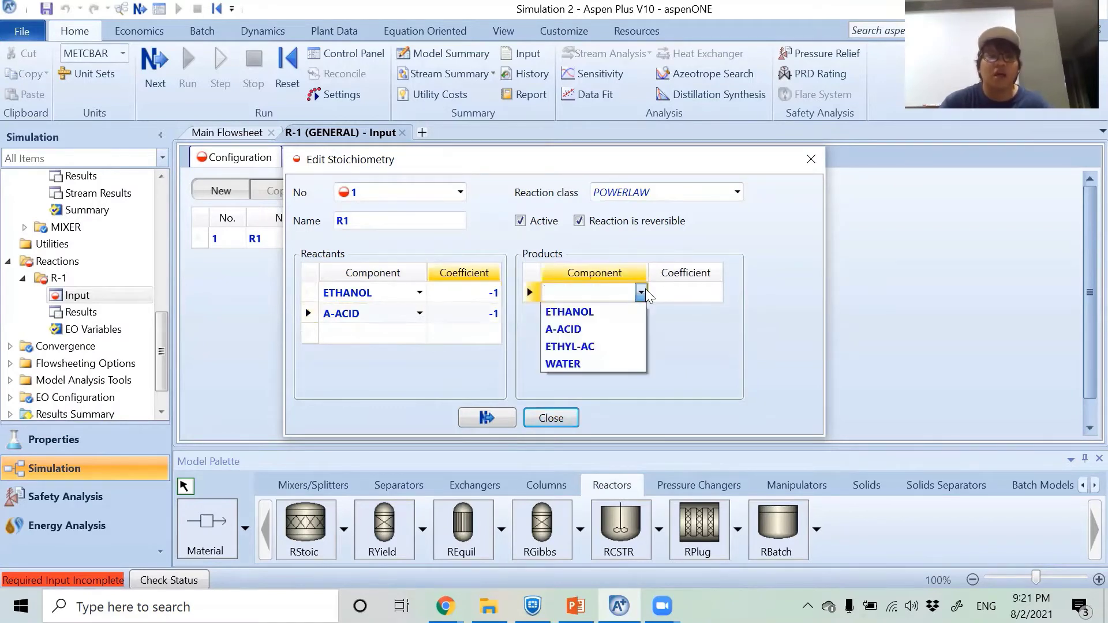
click(615, 349)
click(642, 313)
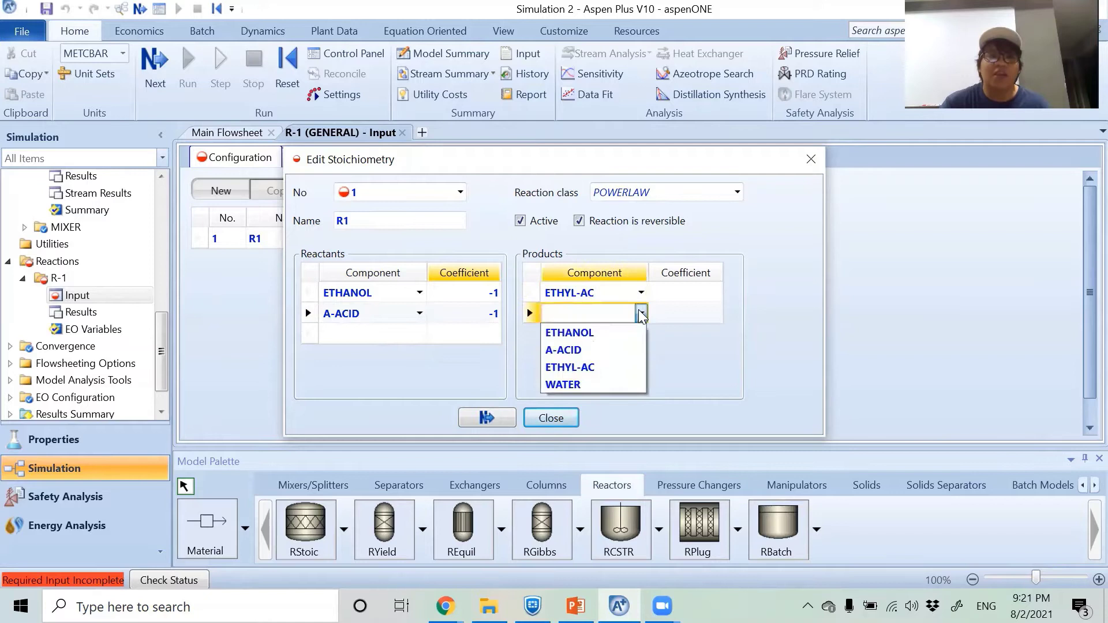
click(606, 384)
click(697, 295)
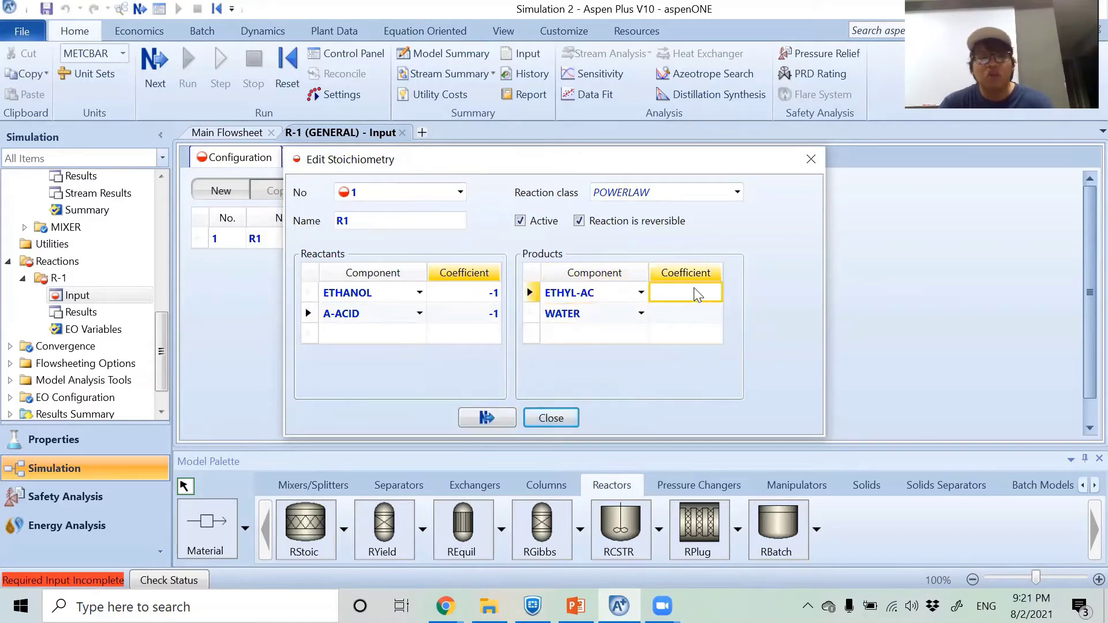
text(1)
click(692, 317)
text(1)
key(Return)
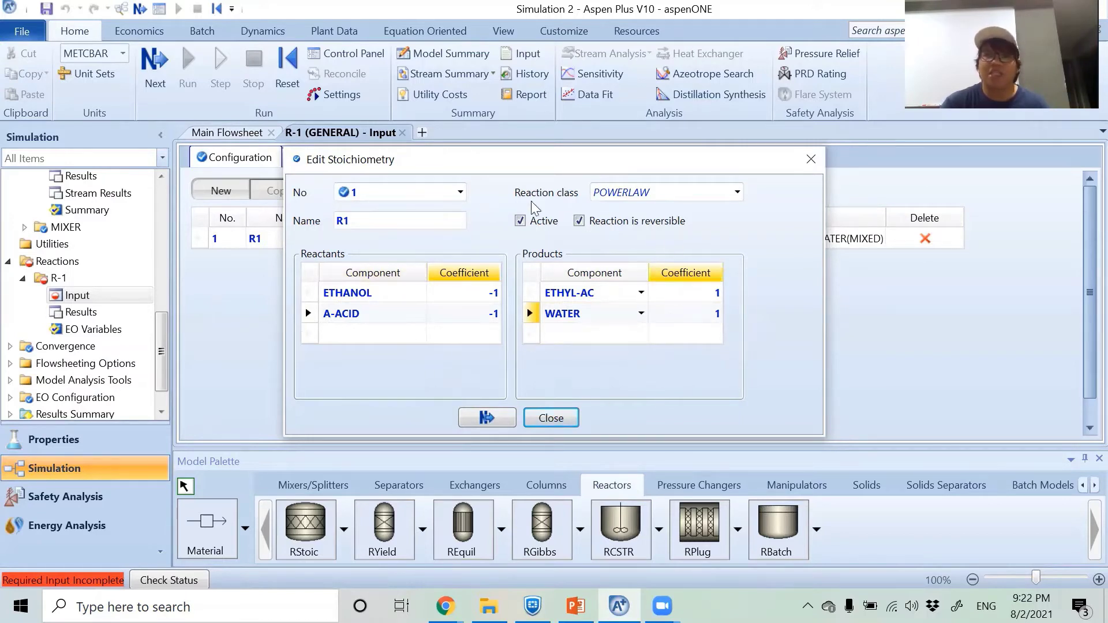
click(487, 418)
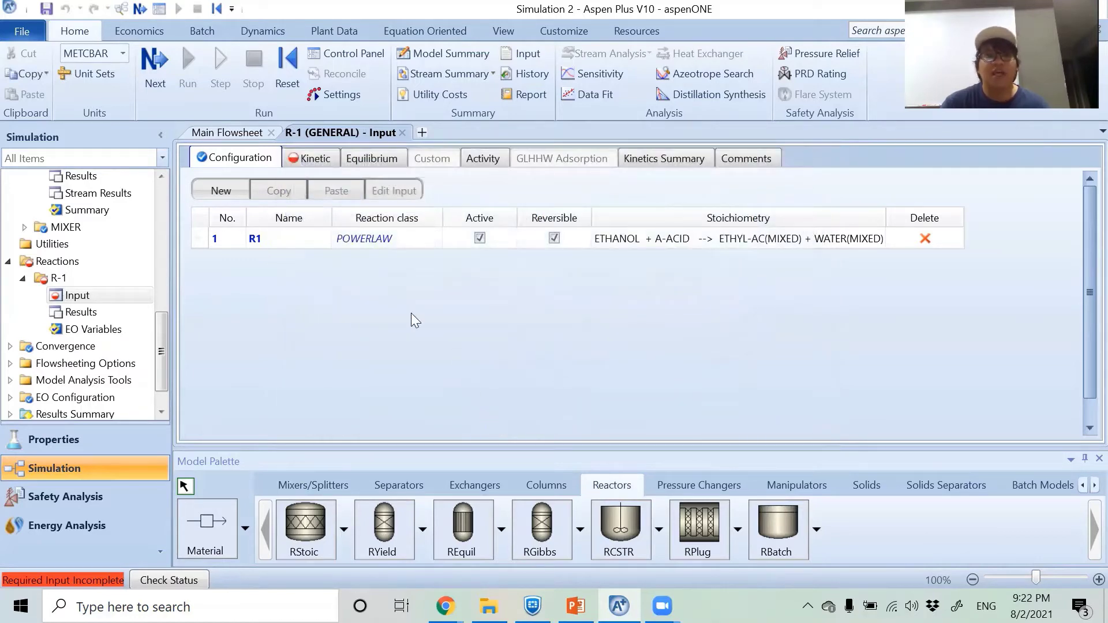
Set the pre-exponential factor k in the kinetic factor of reaction R1 to 1.206e6.
click(313, 157)
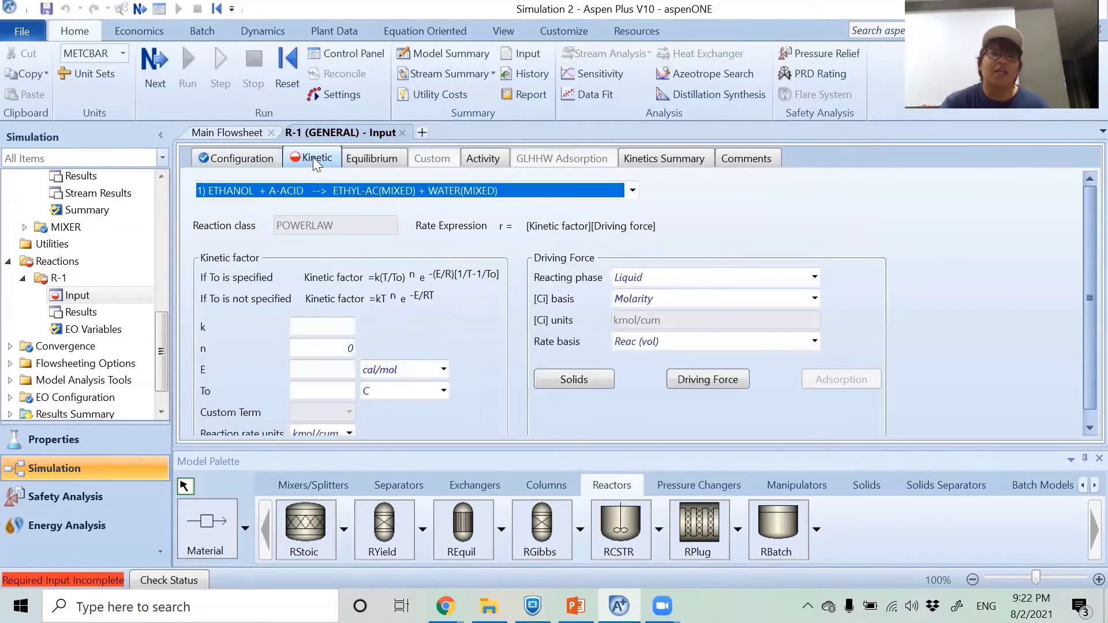
click(320, 327)
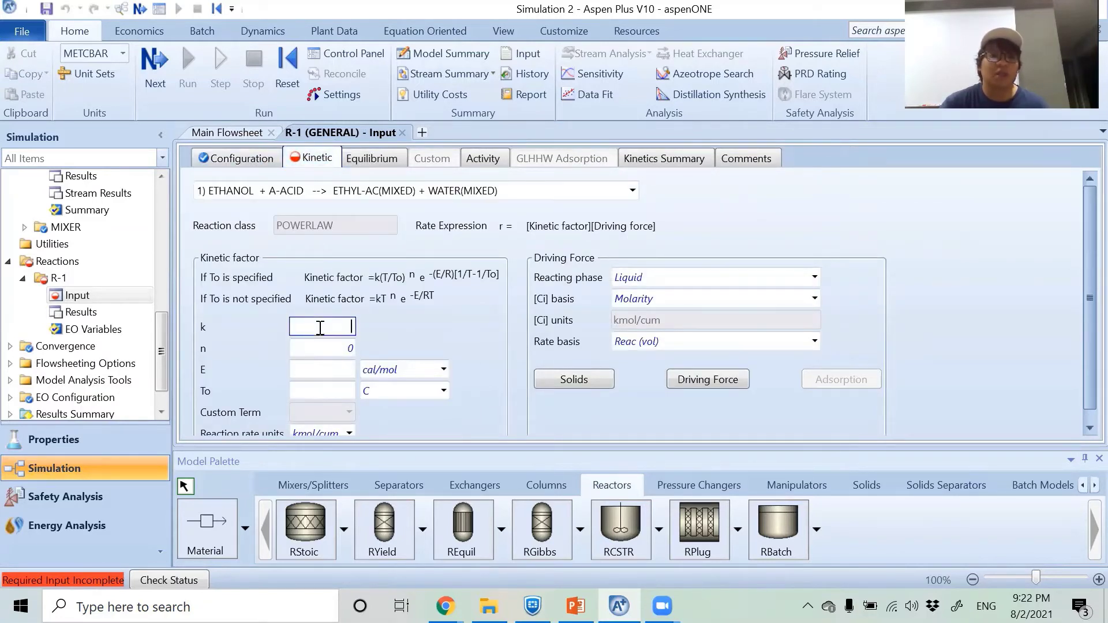
scroll(323, 326, down, 1)
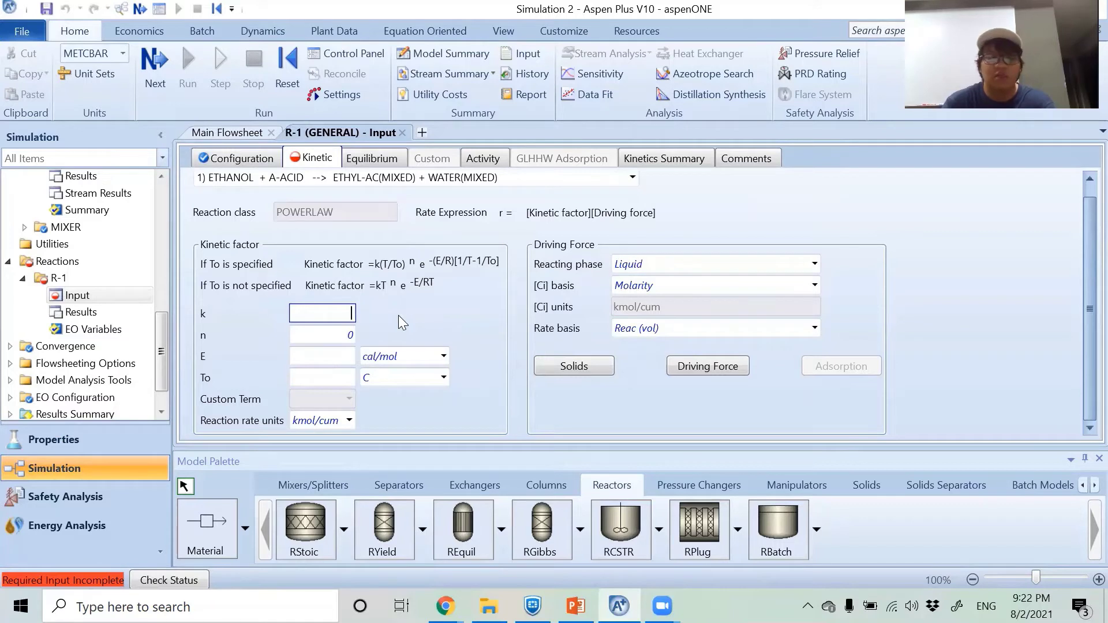
text(1.206e6)
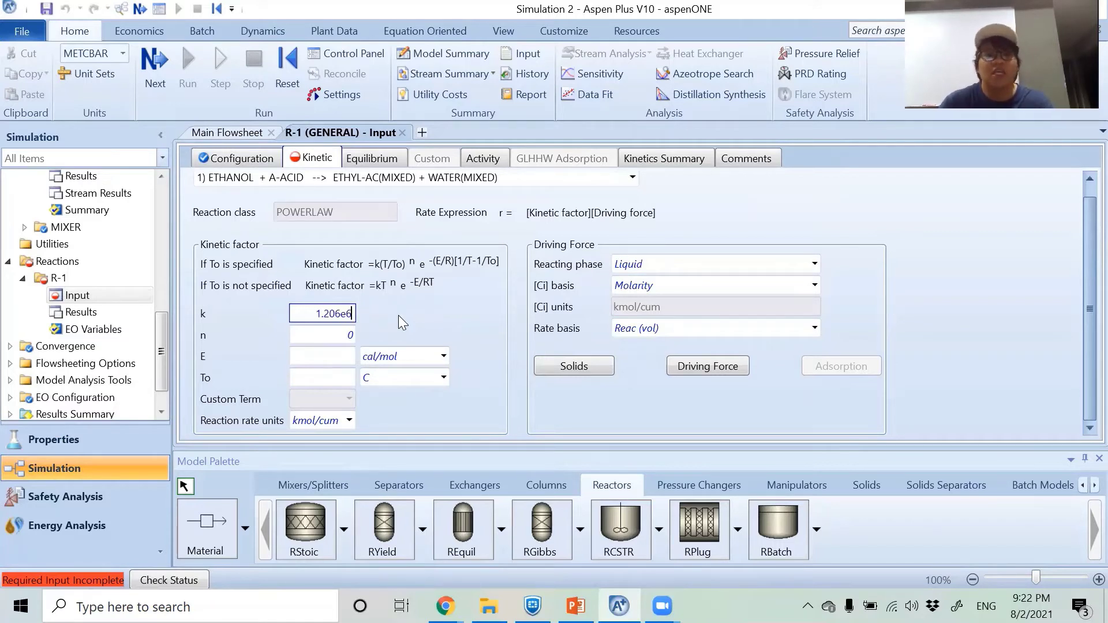
key(Return)
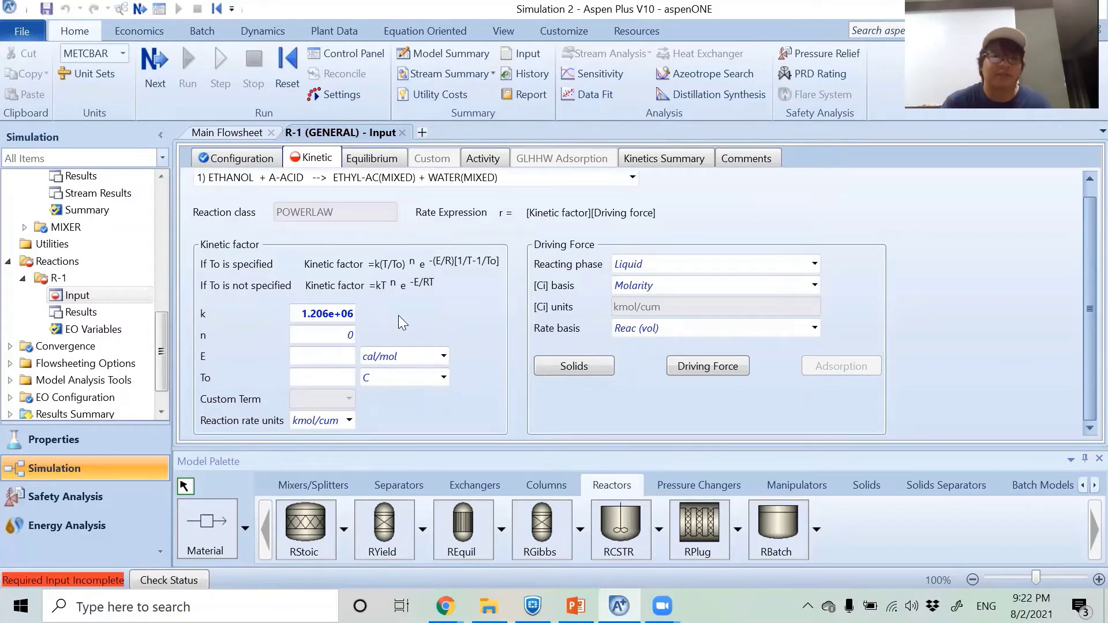
Set the activation energy E of reaction R1 to 54240 kJ/kmol.
click(315, 362)
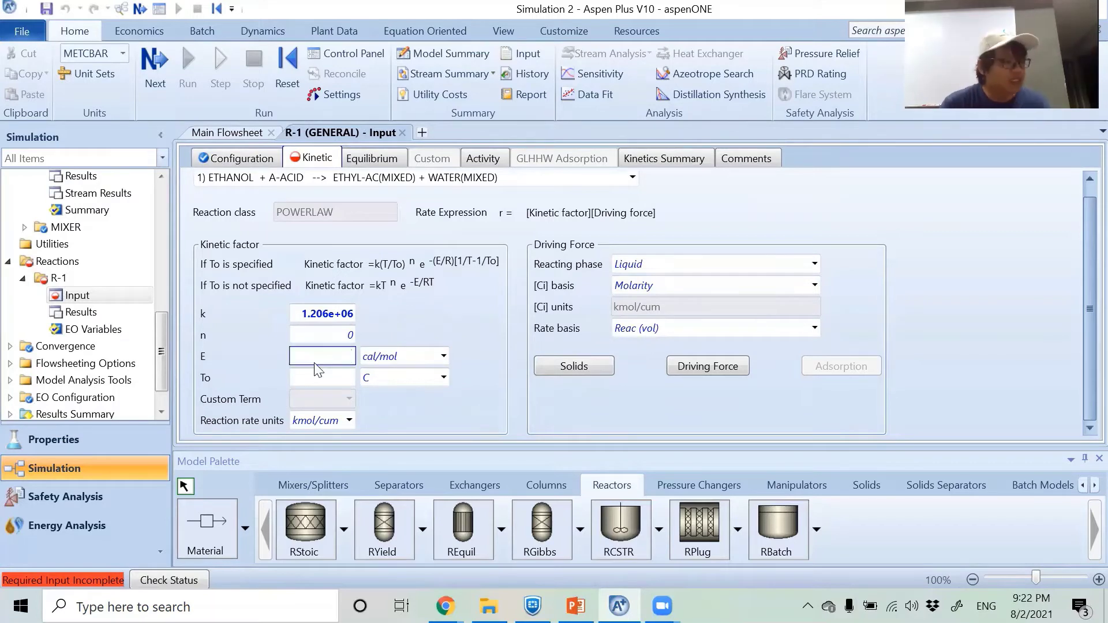
text(54)
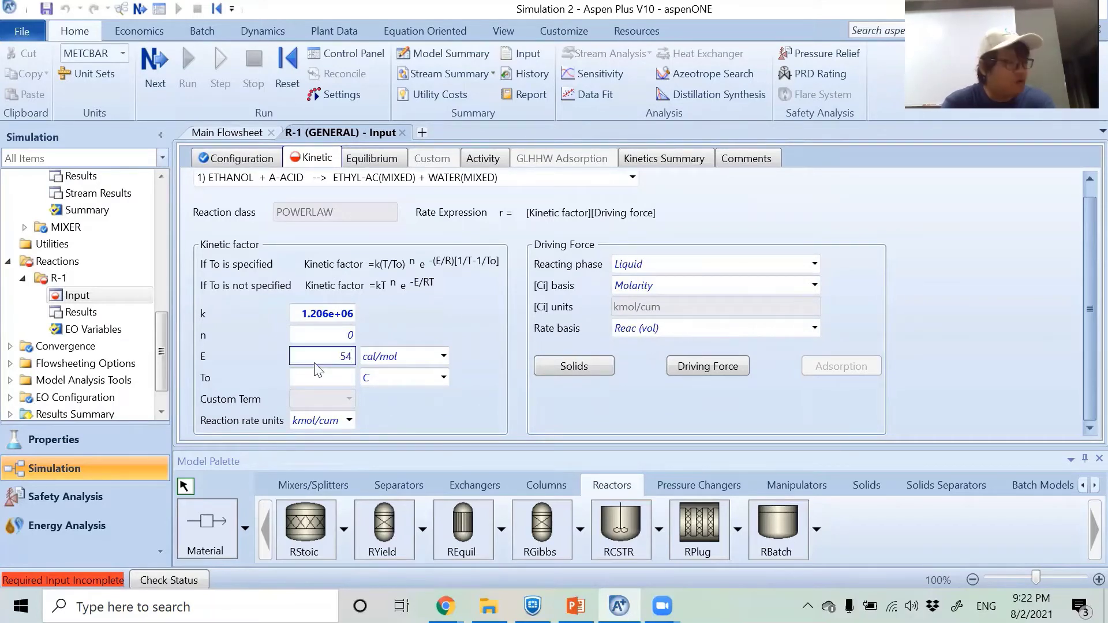
text(240)
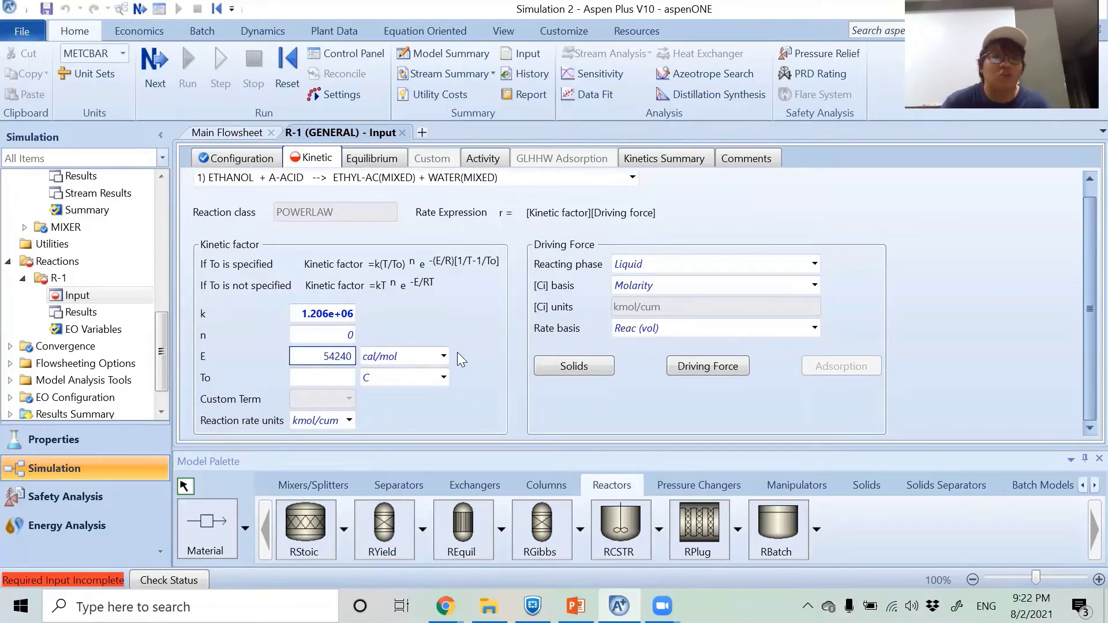
click(445, 355)
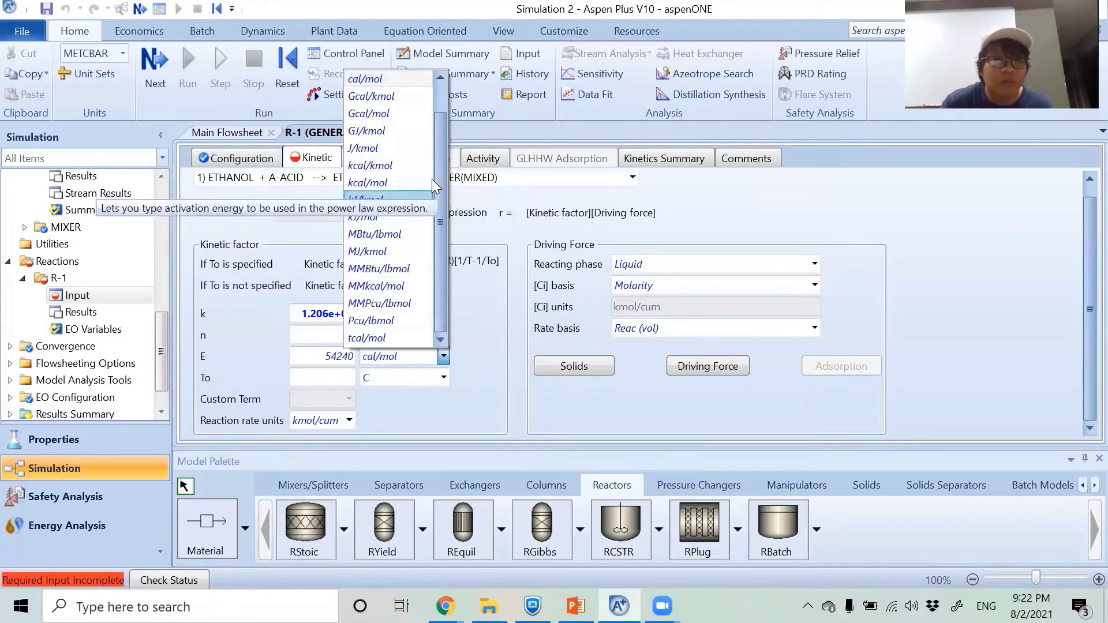
click(390, 200)
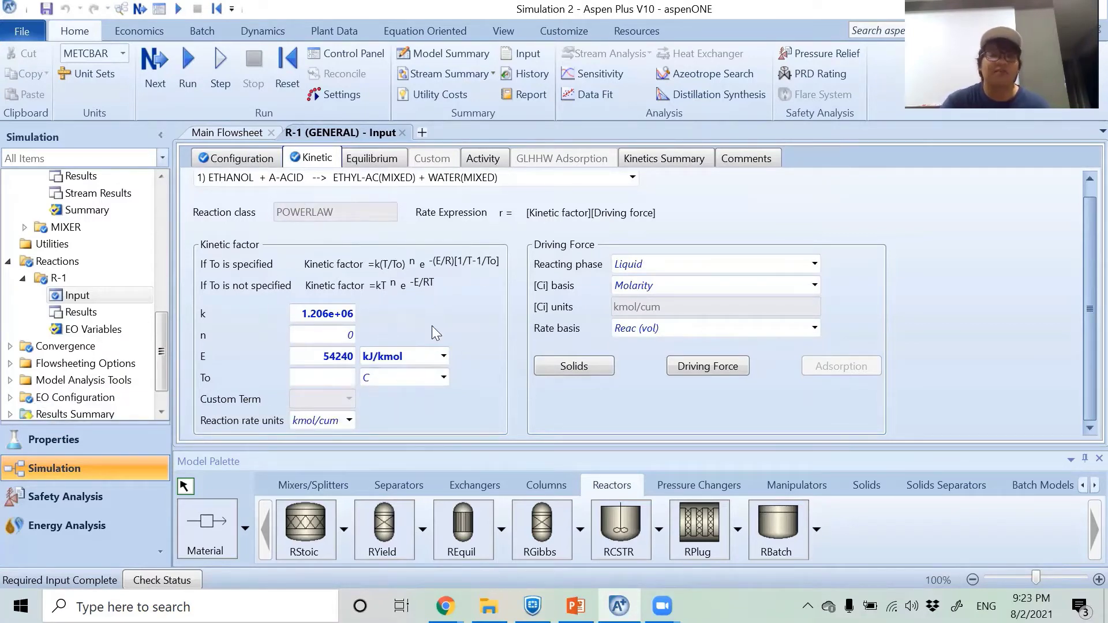
Compute the equilibrium constant of reaction R1 from the built-in Keq expression, with Molarity as the Keq basis.
click(369, 159)
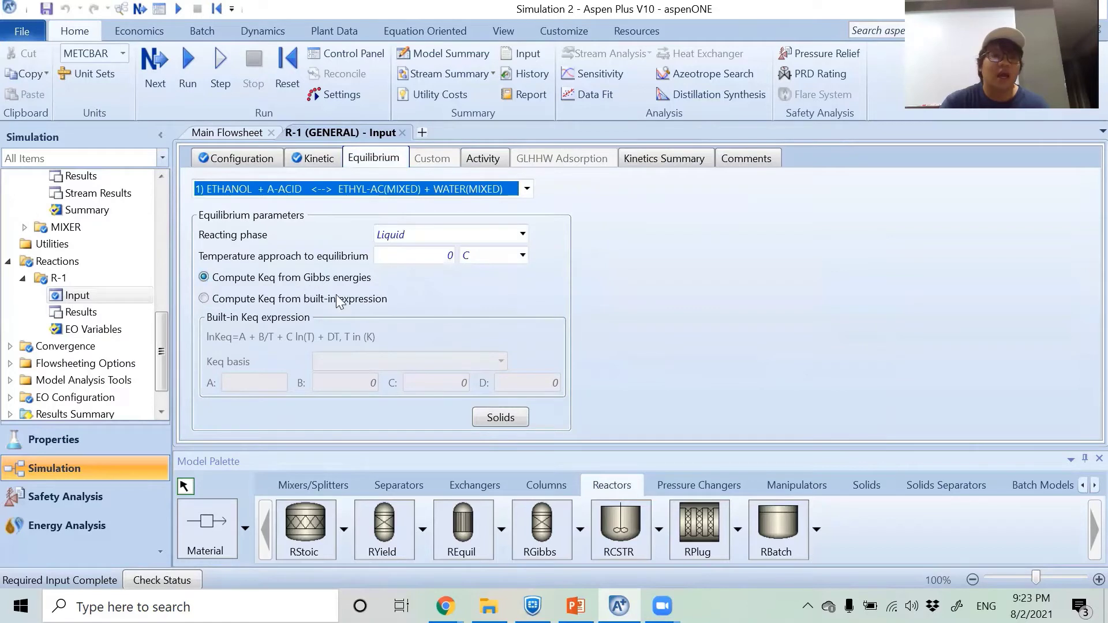
click(254, 300)
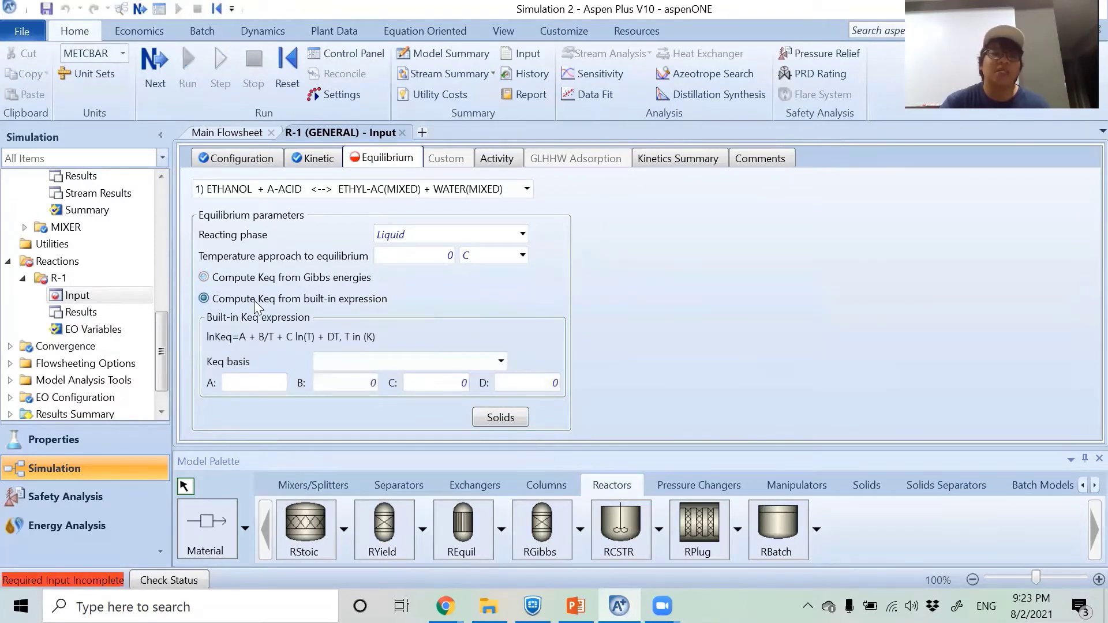
click(501, 361)
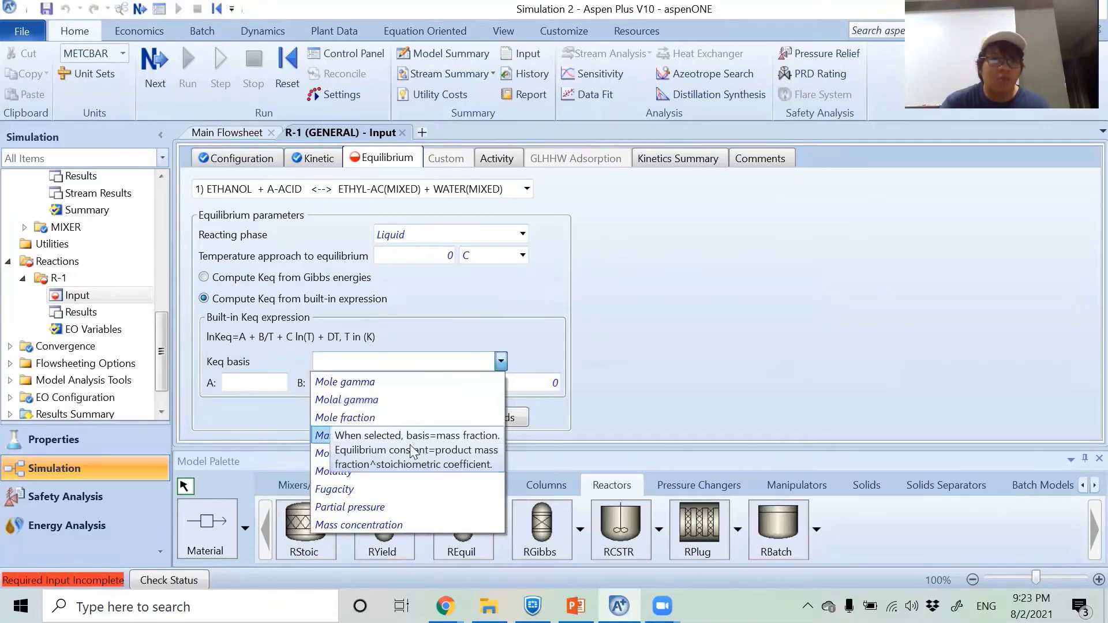
click(407, 452)
click(633, 305)
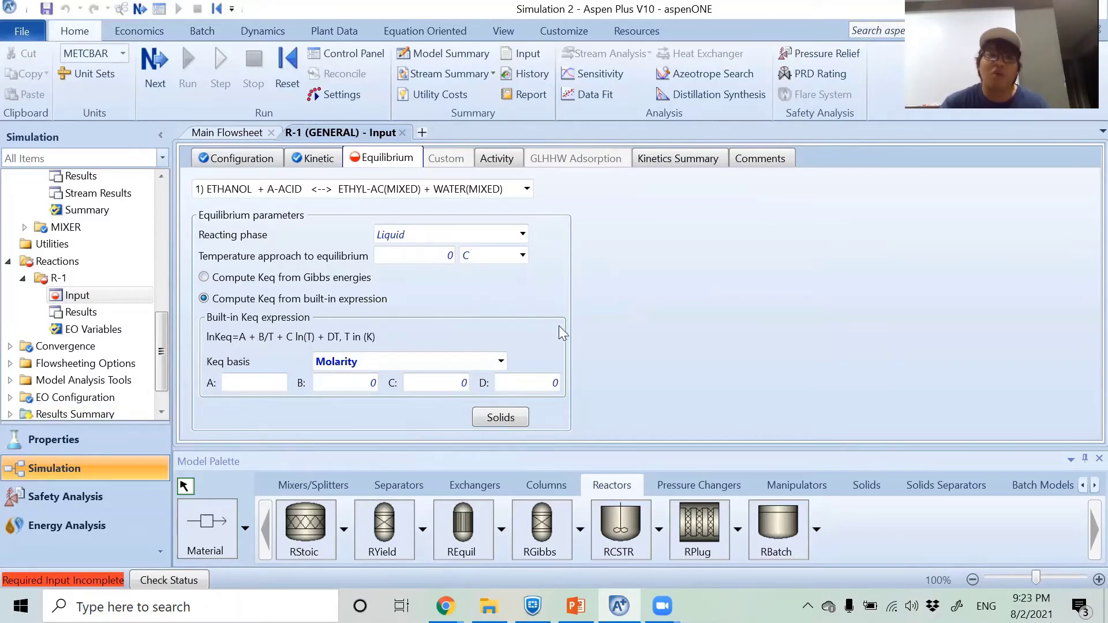
Set coefficient A of the built-in Keq expression to 1.5.
click(247, 382)
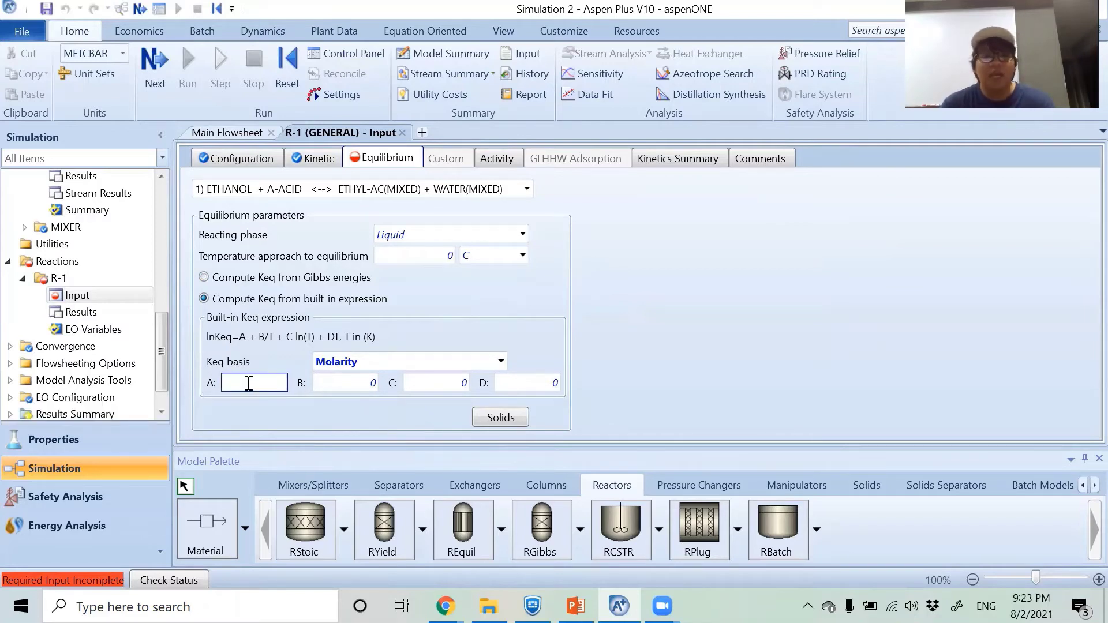
text(1.5)
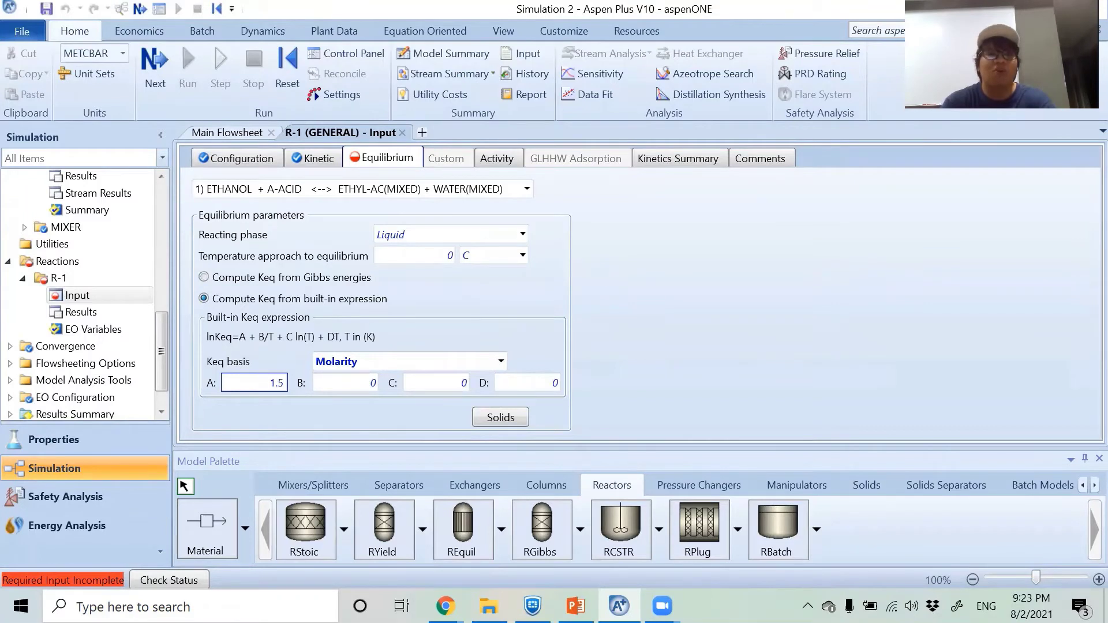
click(709, 298)
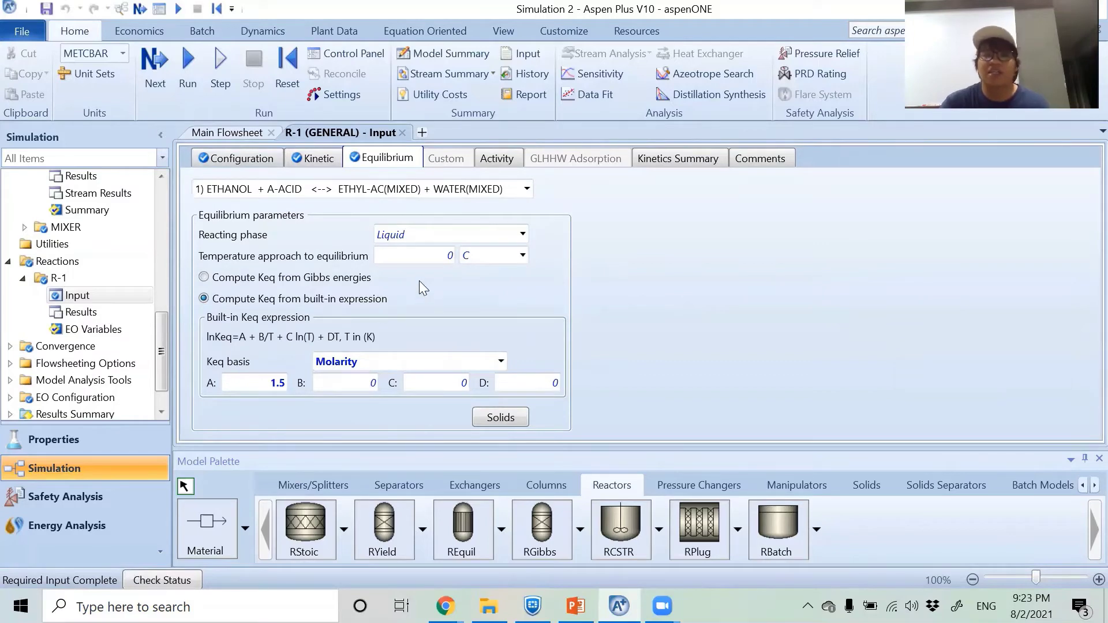
Show the main flowsheet and switch to the PowerPoint slide on the reaction input to review the kinetic equations.
click(223, 135)
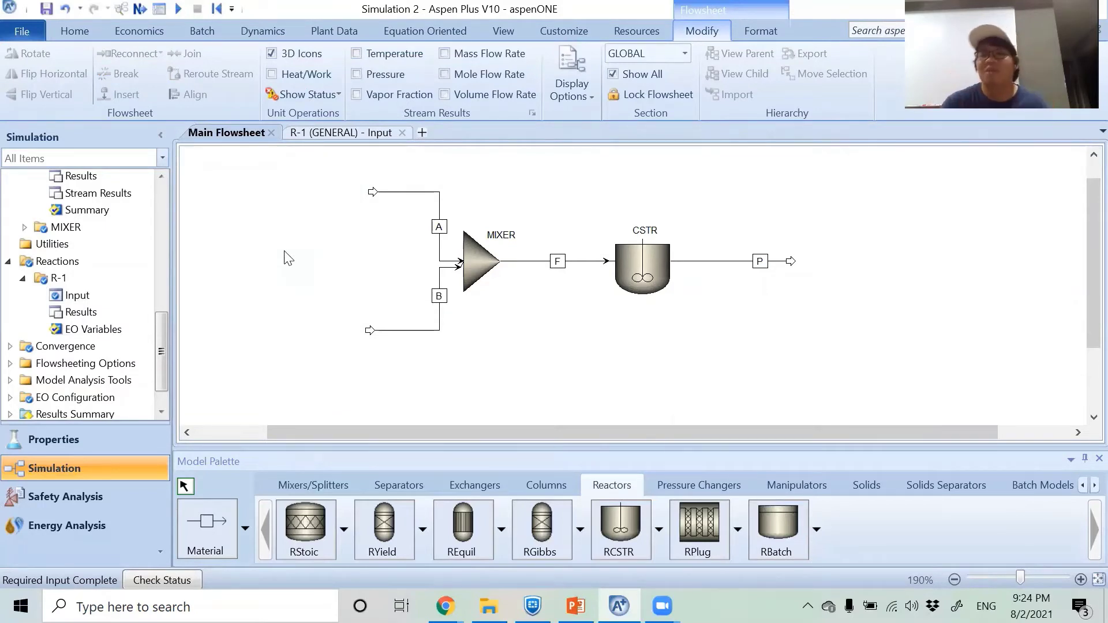
key(alt+Tab)
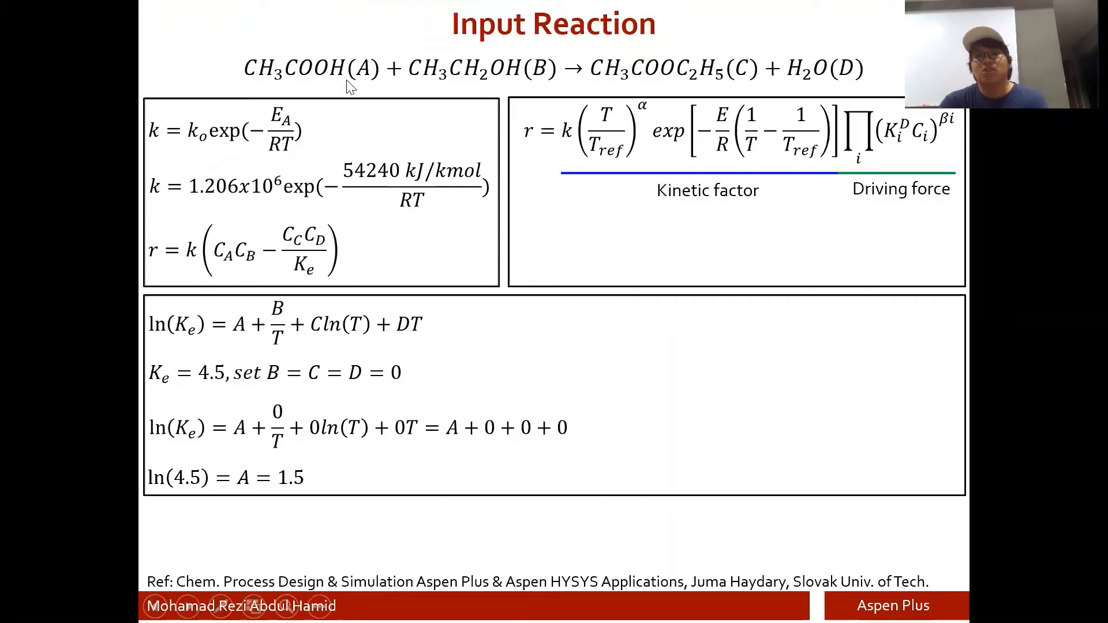
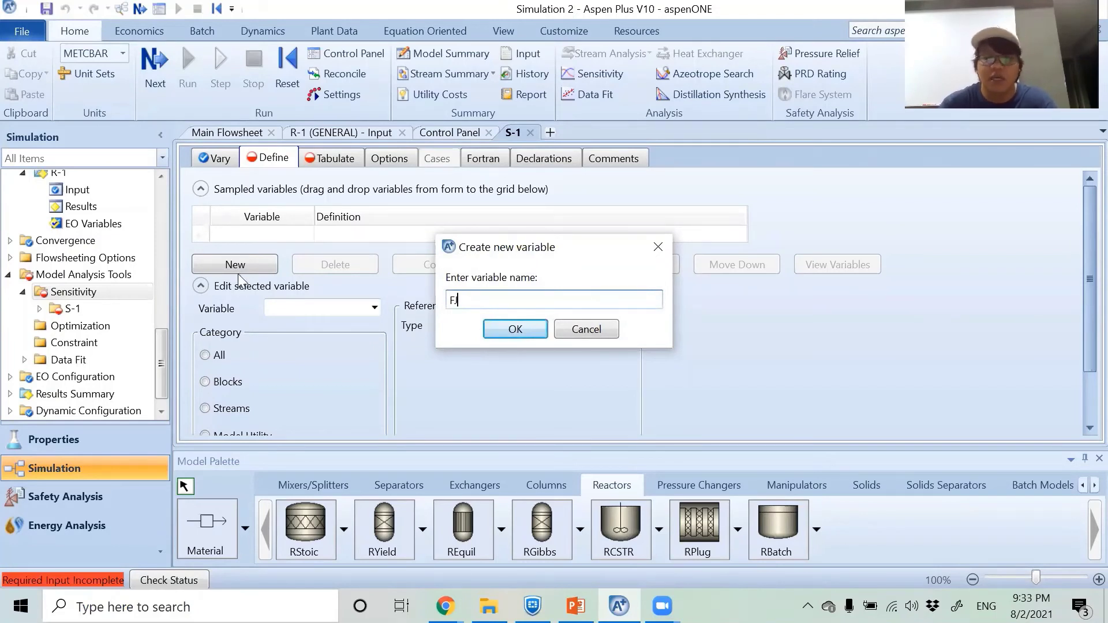
Create the sampled variable FJ in sensitivity S-1 and define it as a stream variable of type Mole-Flow.
key(Return)
scroll(312, 348, down, 1)
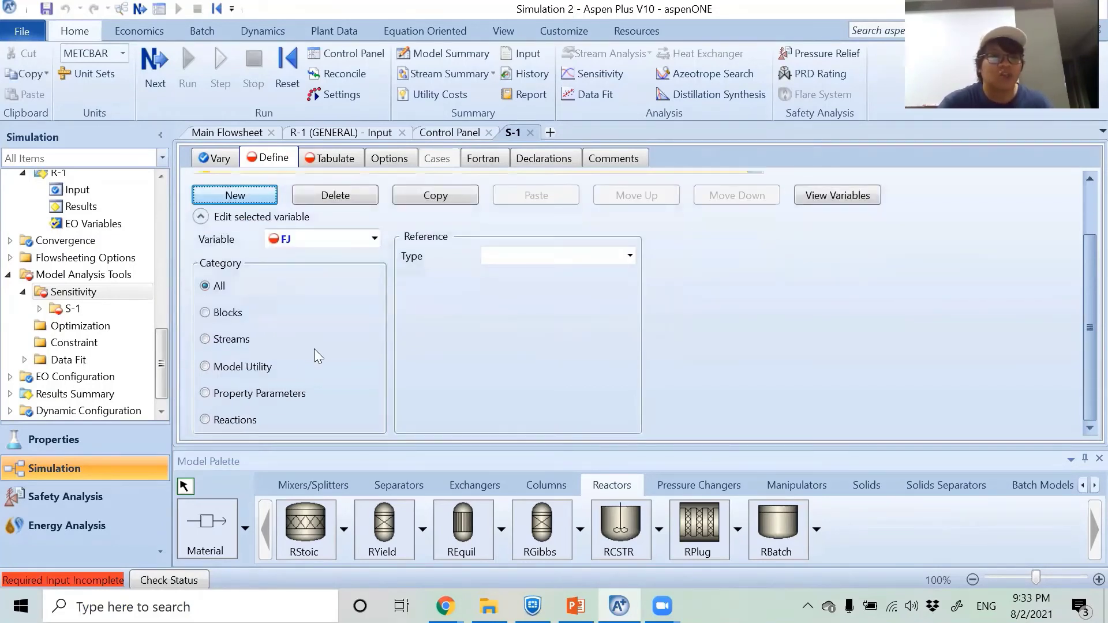
click(221, 339)
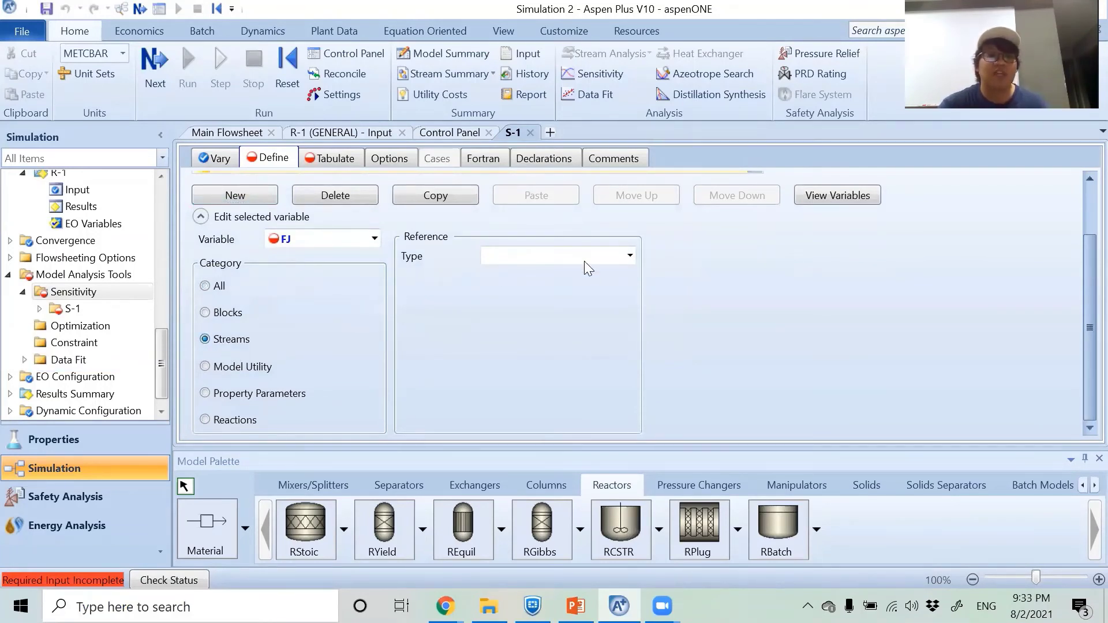
click(629, 256)
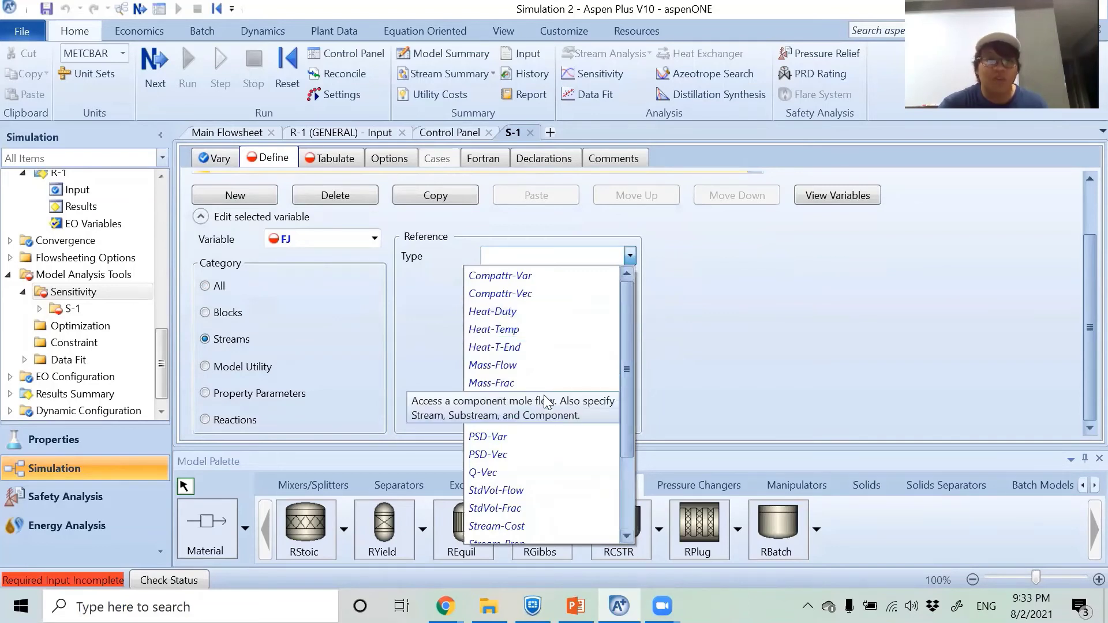
click(546, 400)
Reference FJ to the ETHANOL component in stream P.
click(629, 277)
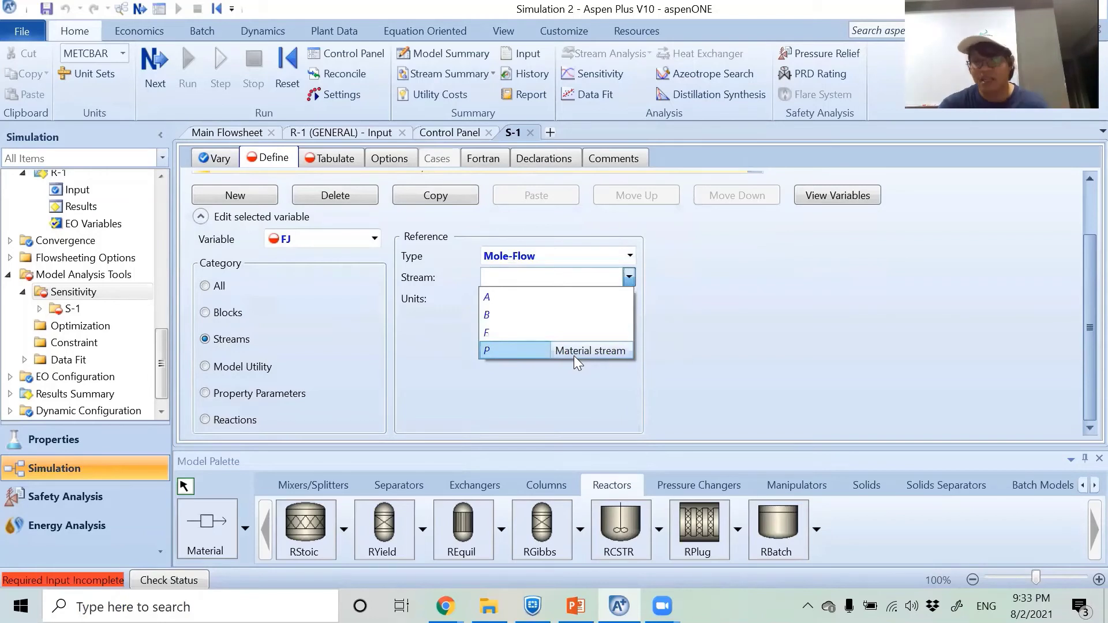
click(574, 352)
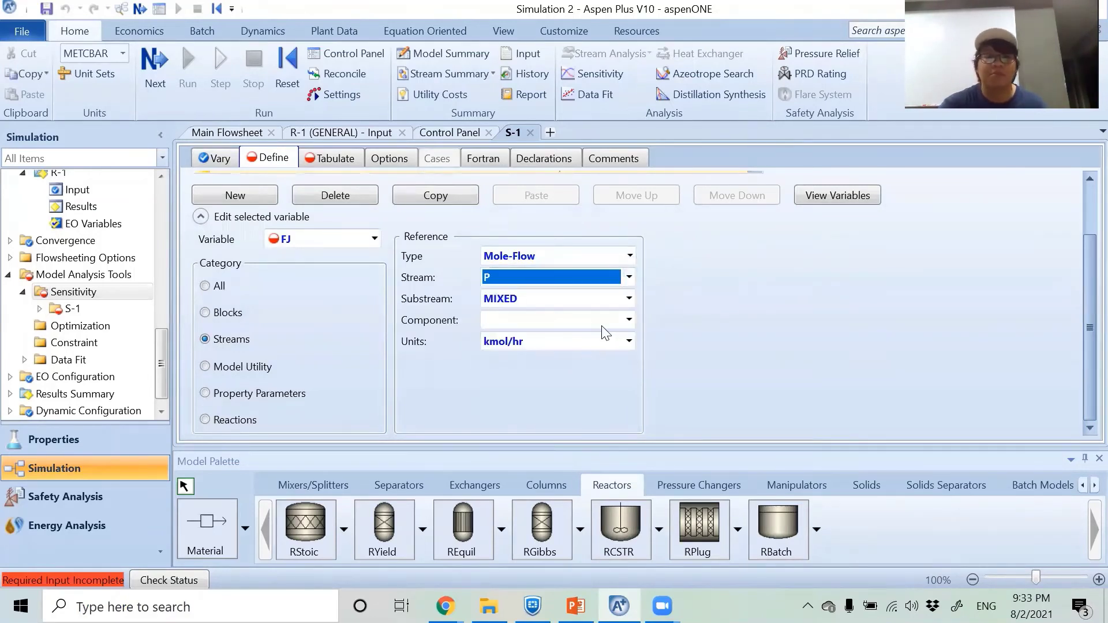
click(630, 320)
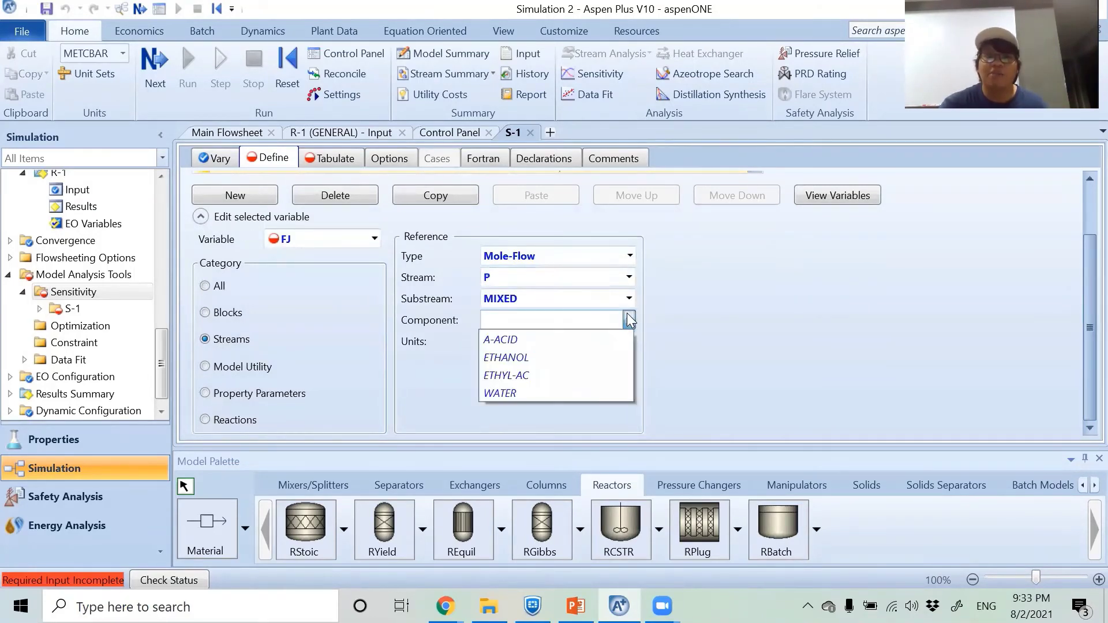
click(586, 358)
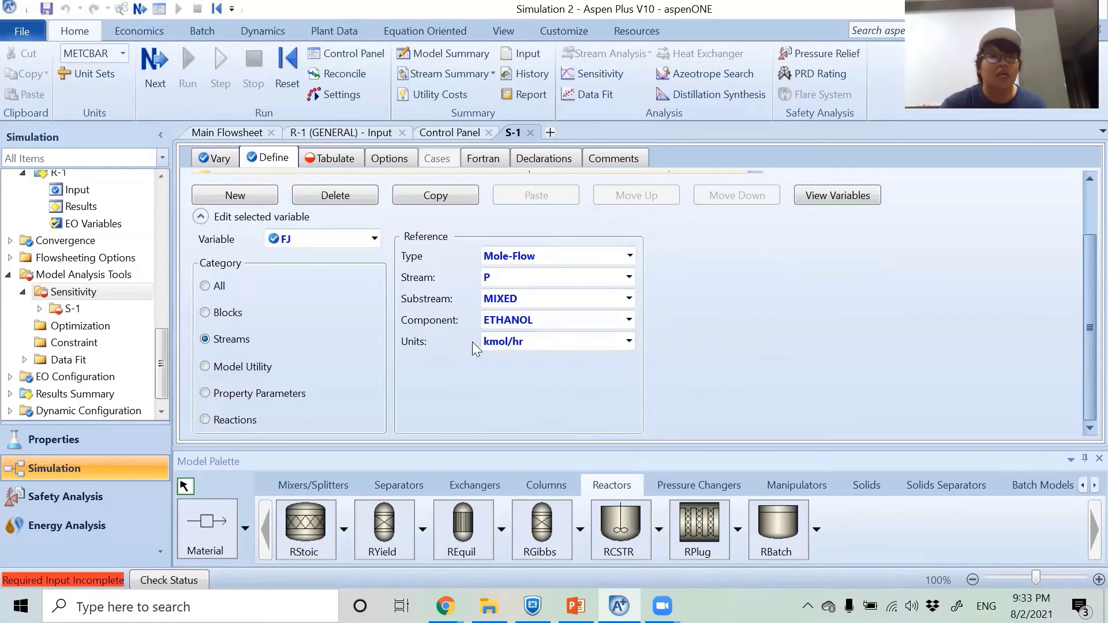
scroll(472, 342, up, 2)
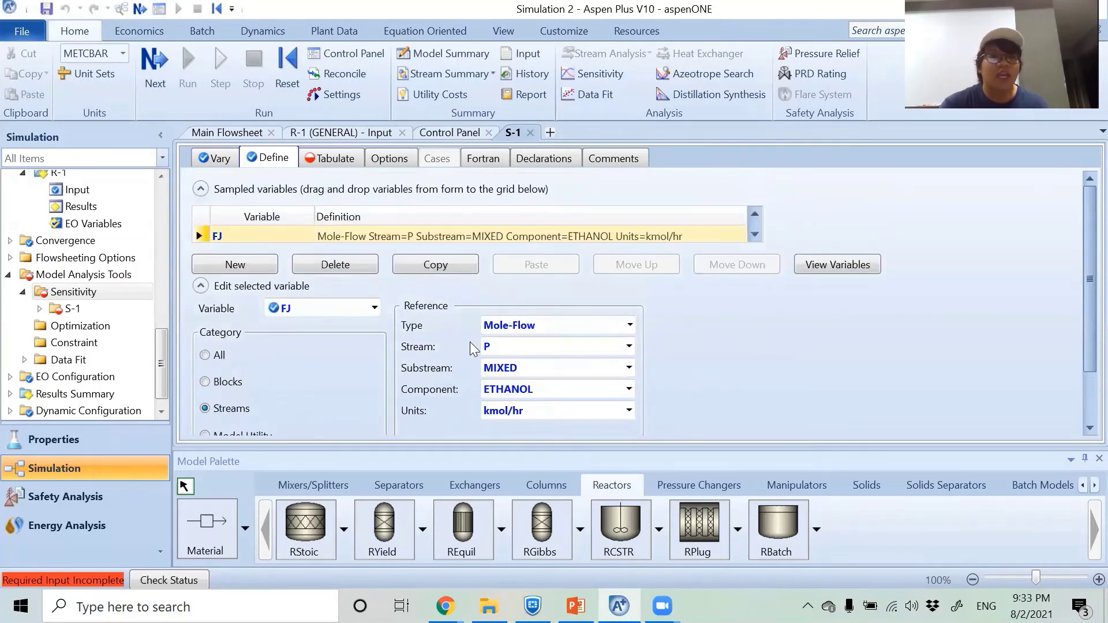
Create a second sampled variable X in sensitivity S-1 and define its type as Local-Param.
click(244, 264)
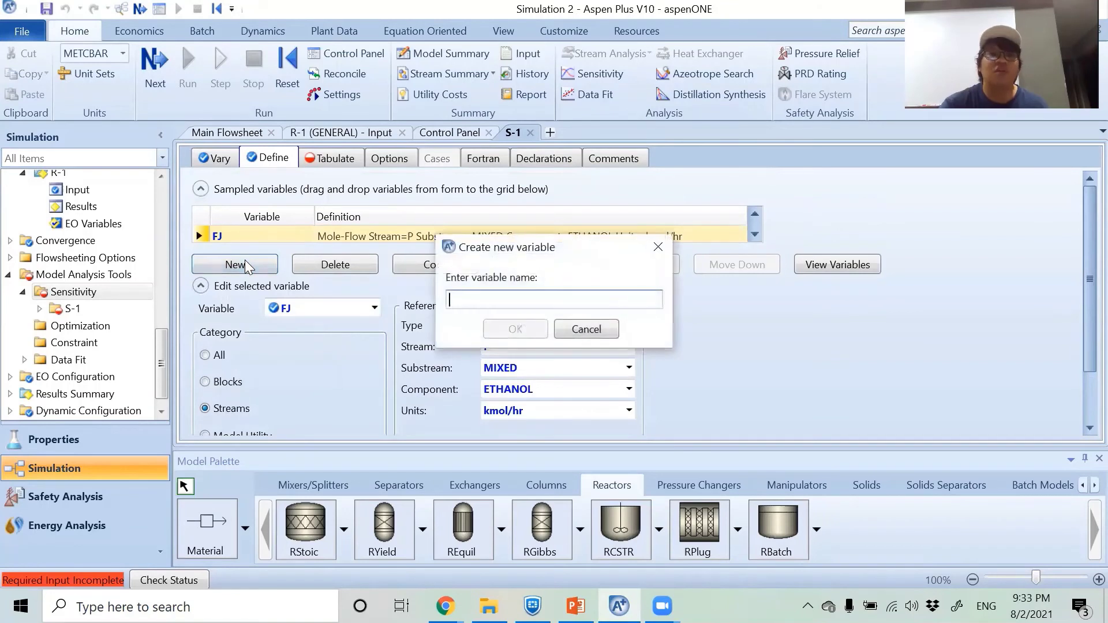
text(X)
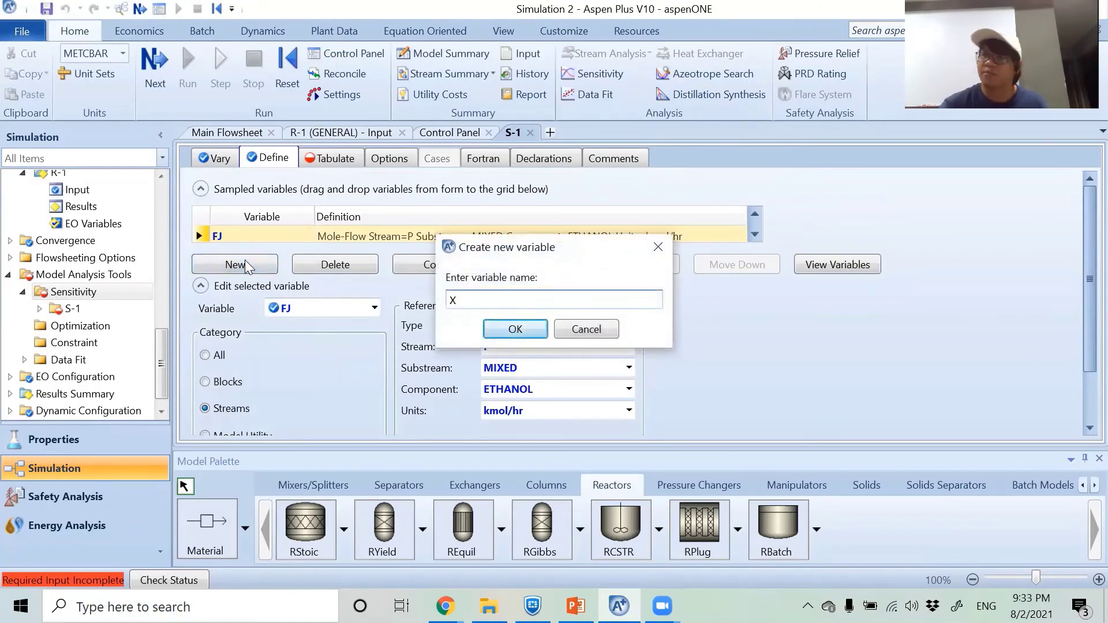
click(493, 324)
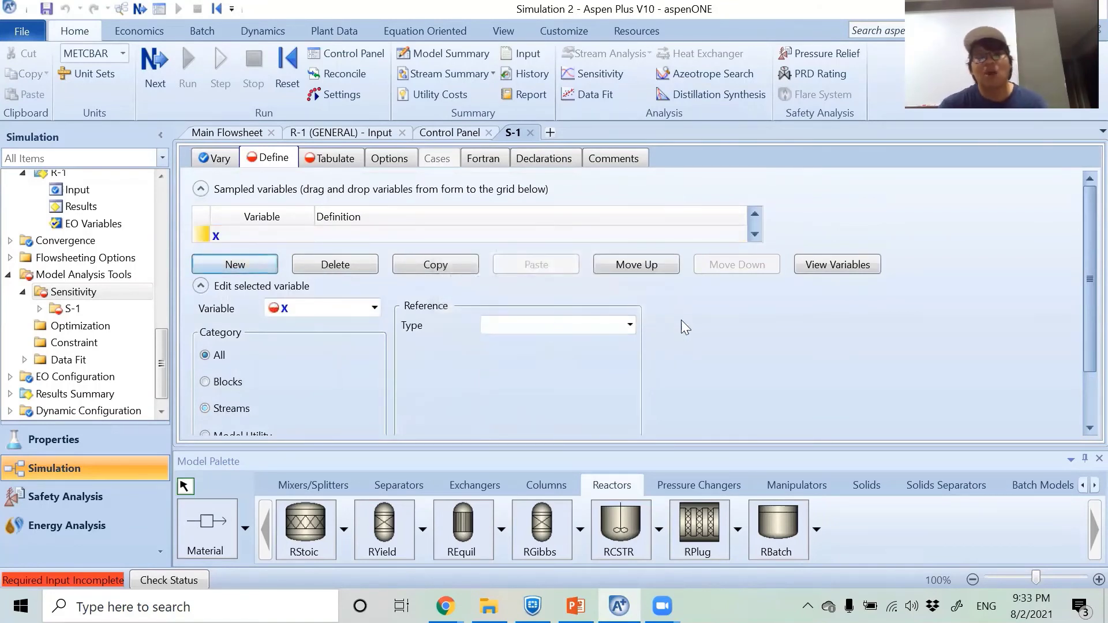
scroll(298, 322, down, 1)
scroll(247, 306, down, 1)
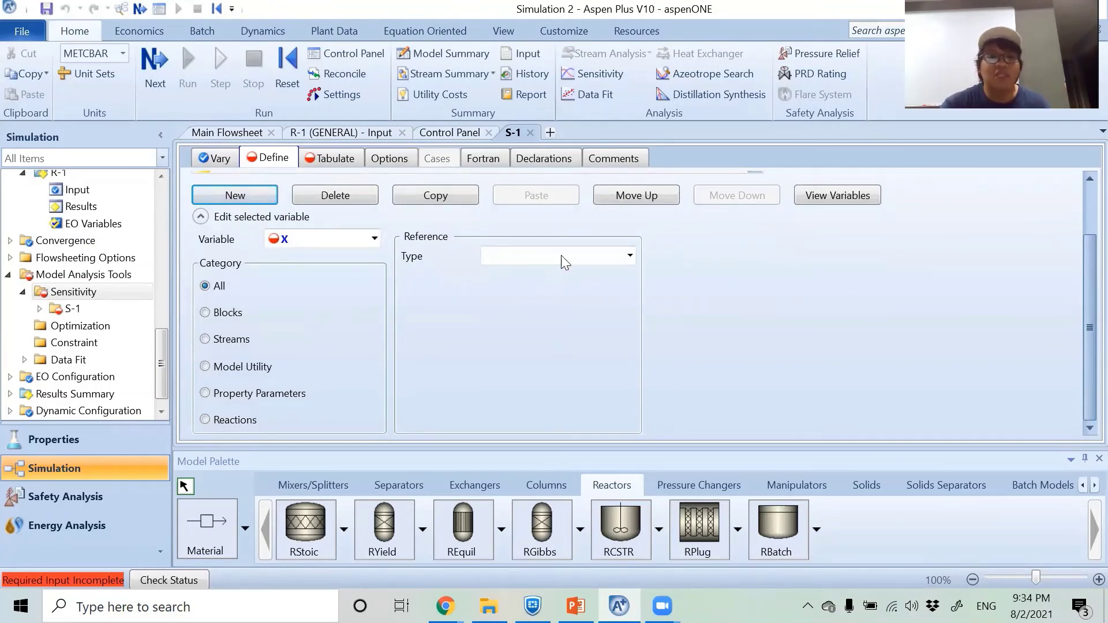
click(630, 256)
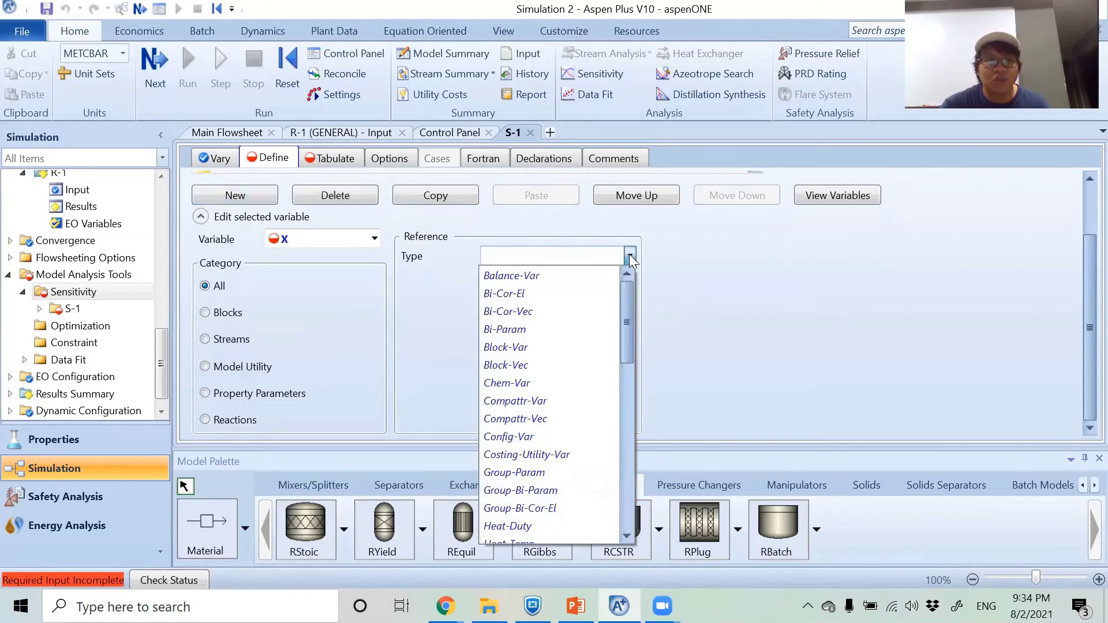
drag(625, 315, 632, 380)
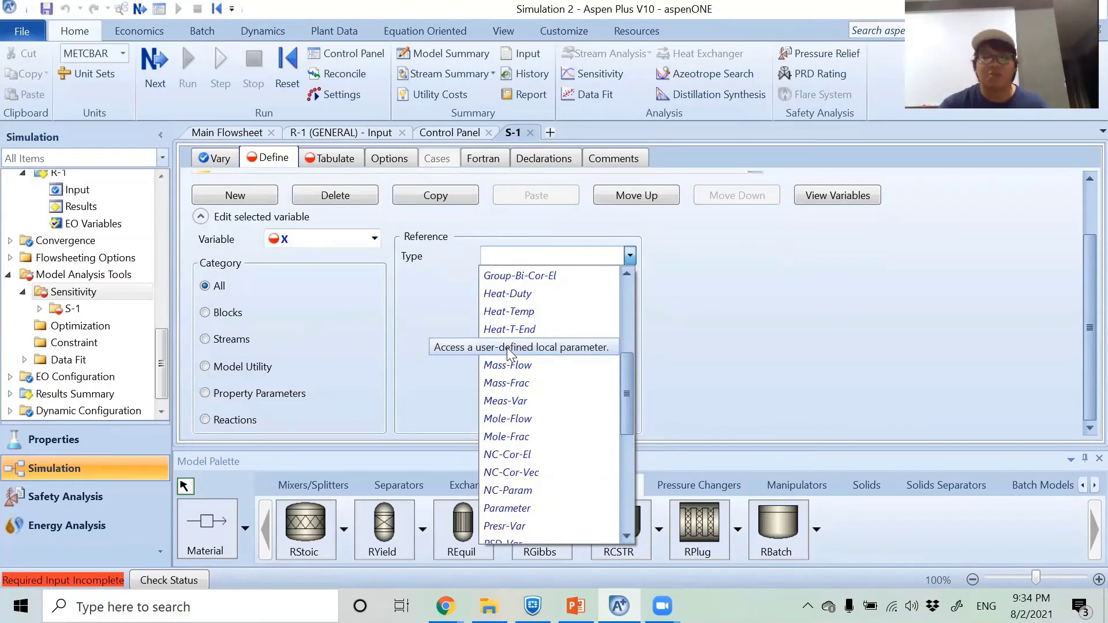
click(507, 348)
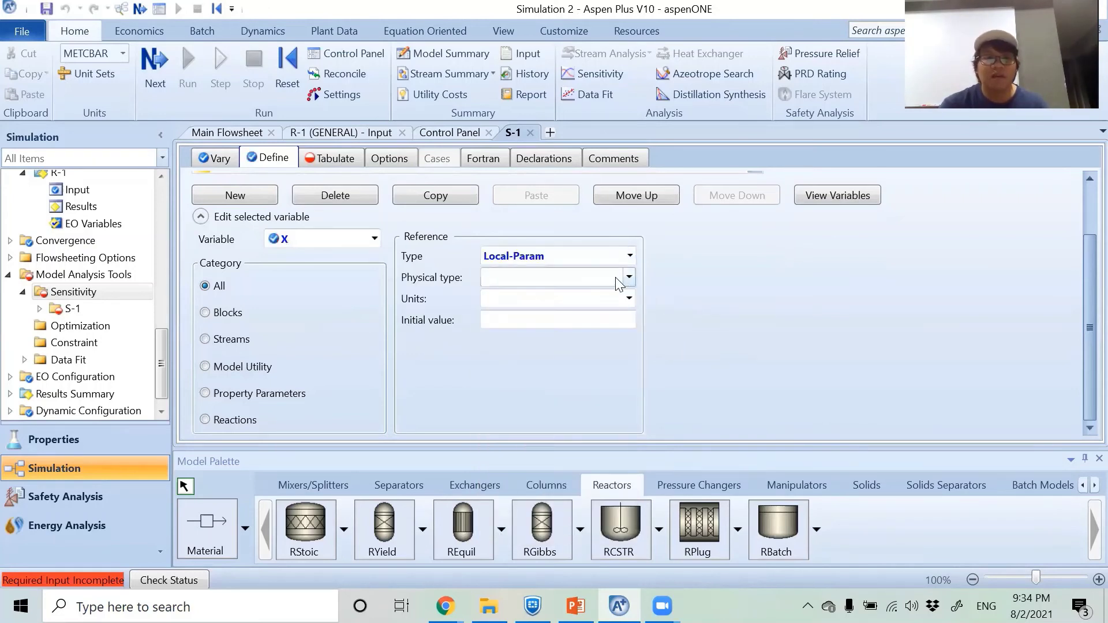
click(630, 277)
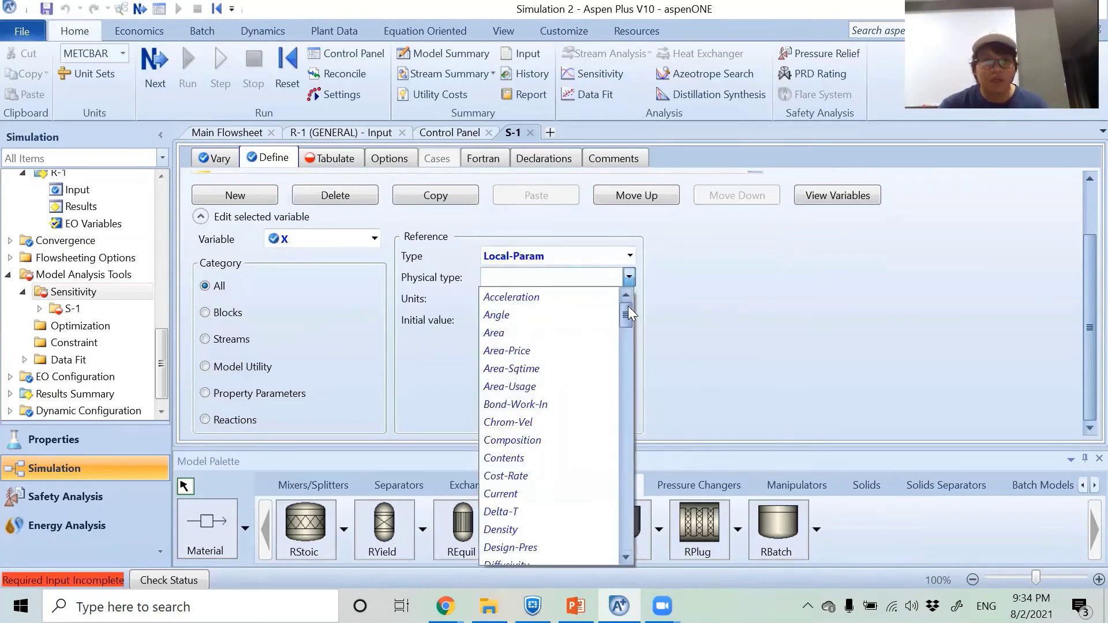
click(649, 276)
click(629, 256)
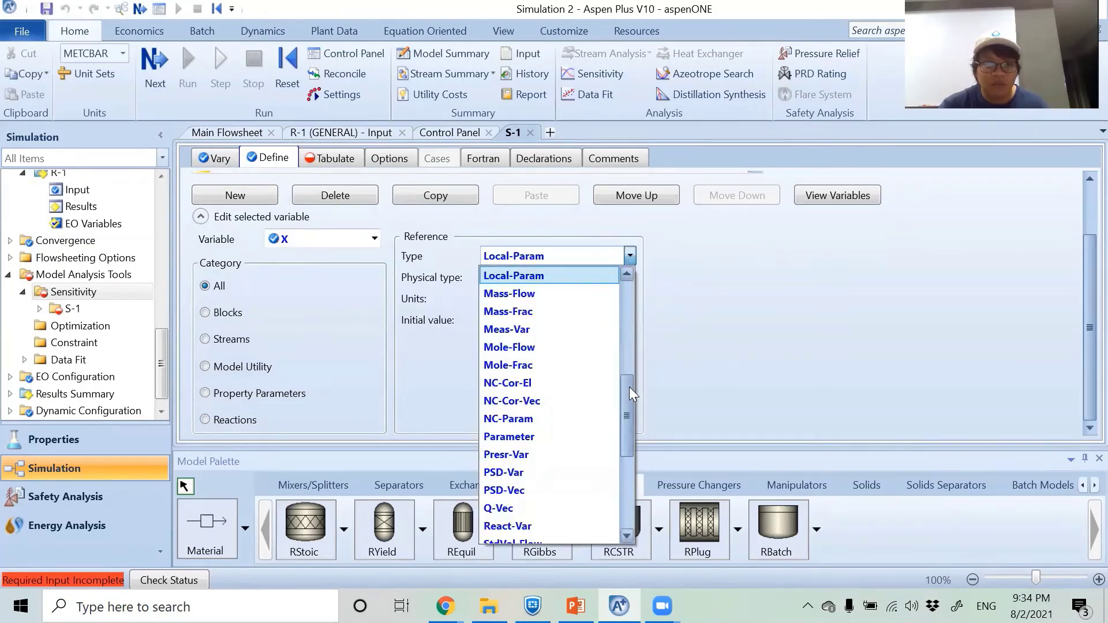
drag(629, 386, 636, 328)
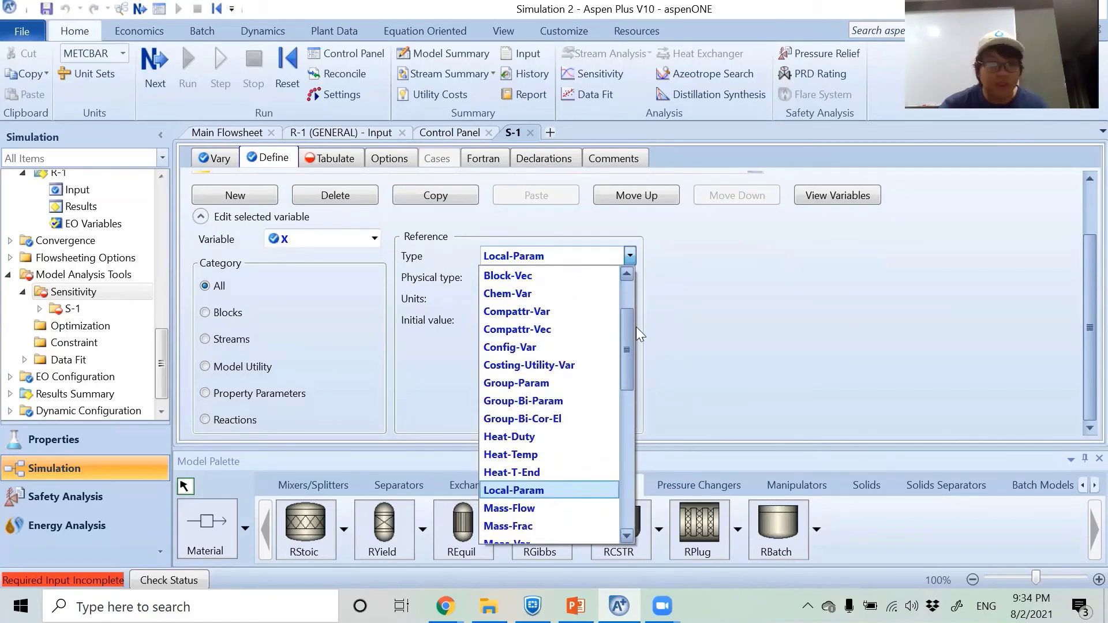
click(680, 311)
click(630, 278)
click(630, 278)
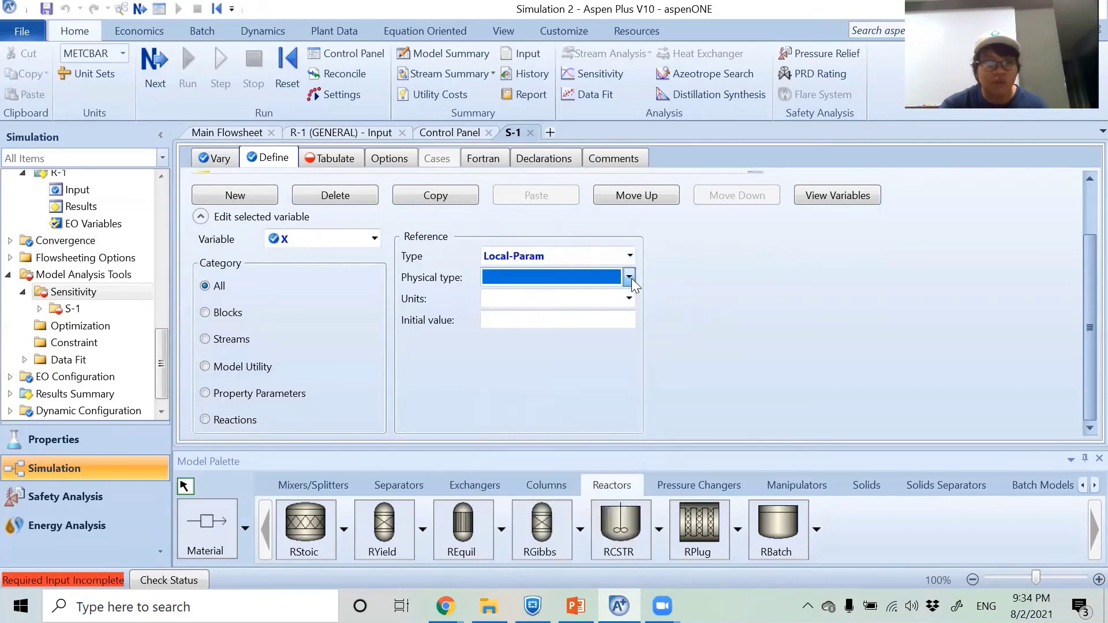
Enter the Fortran statement X=(50-FJ)/50 for sensitivity S-1 to calculate the ethanol conversion.
scroll(407, 345, up, 3)
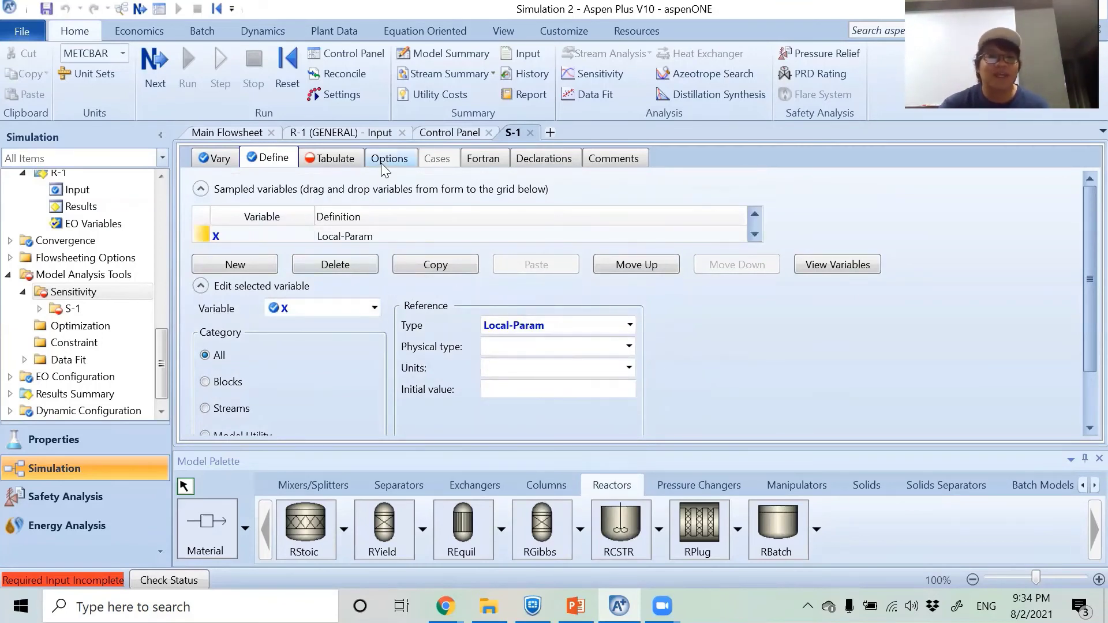
click(479, 157)
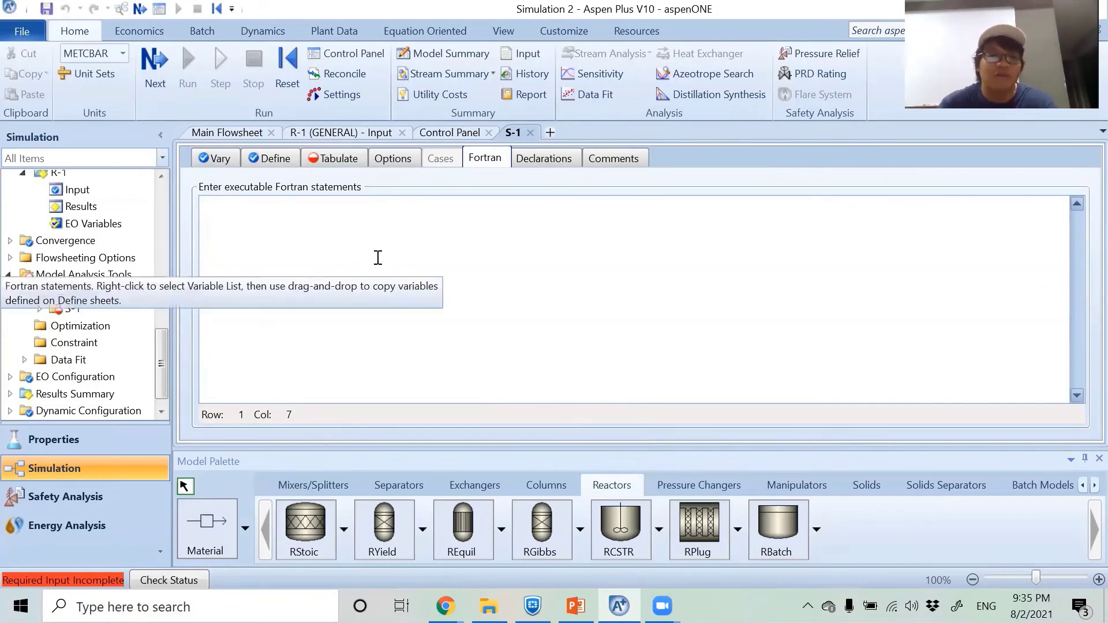
text(x)
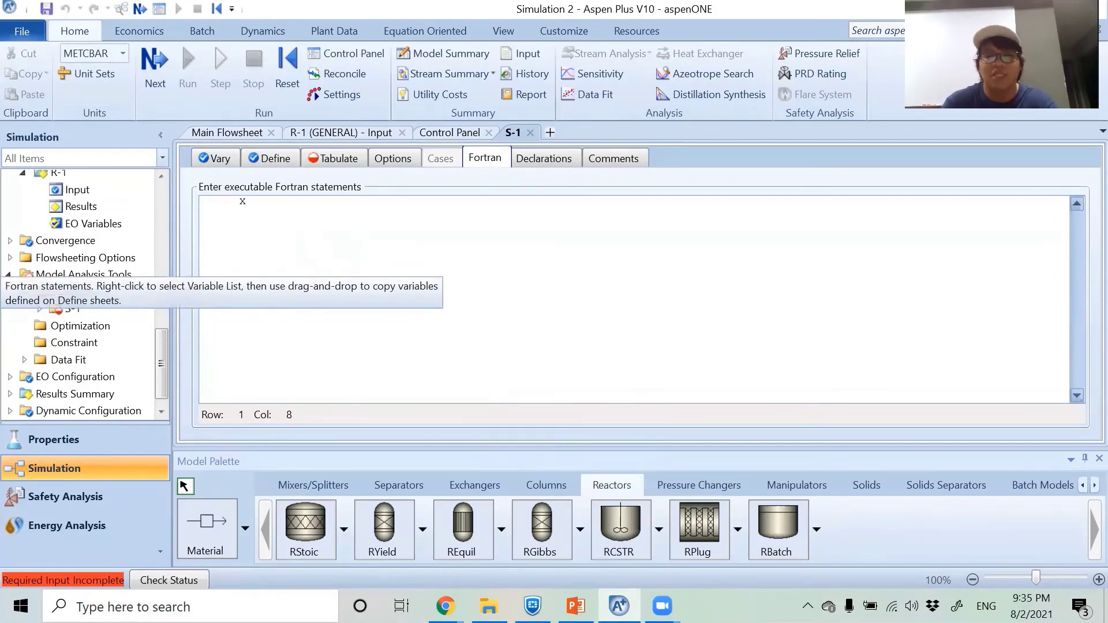
text(=(50-FJ)
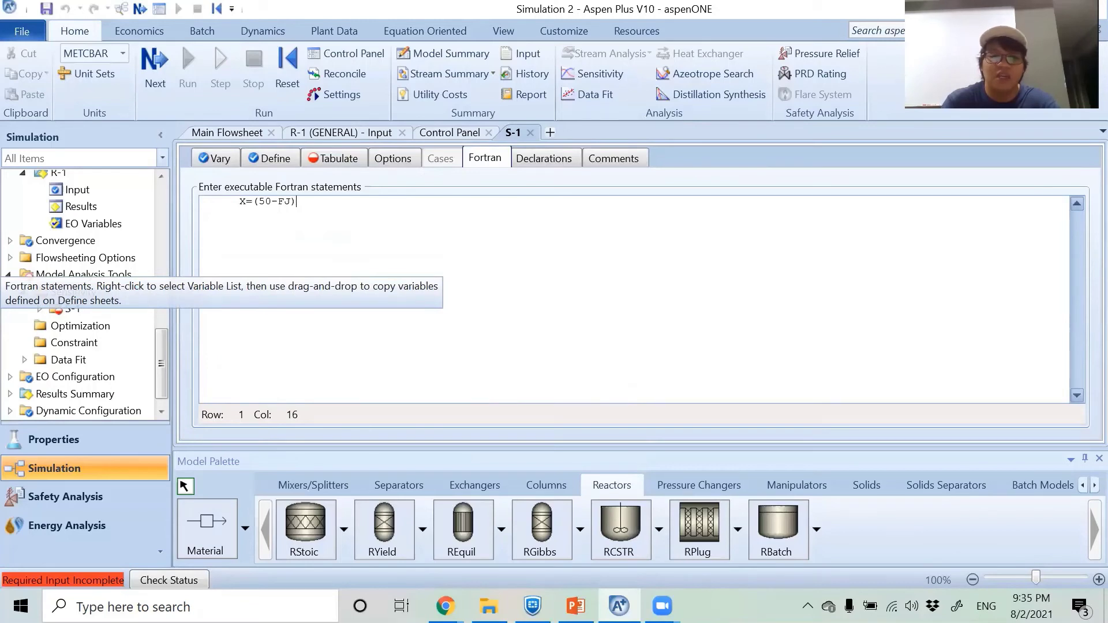
text()/50)
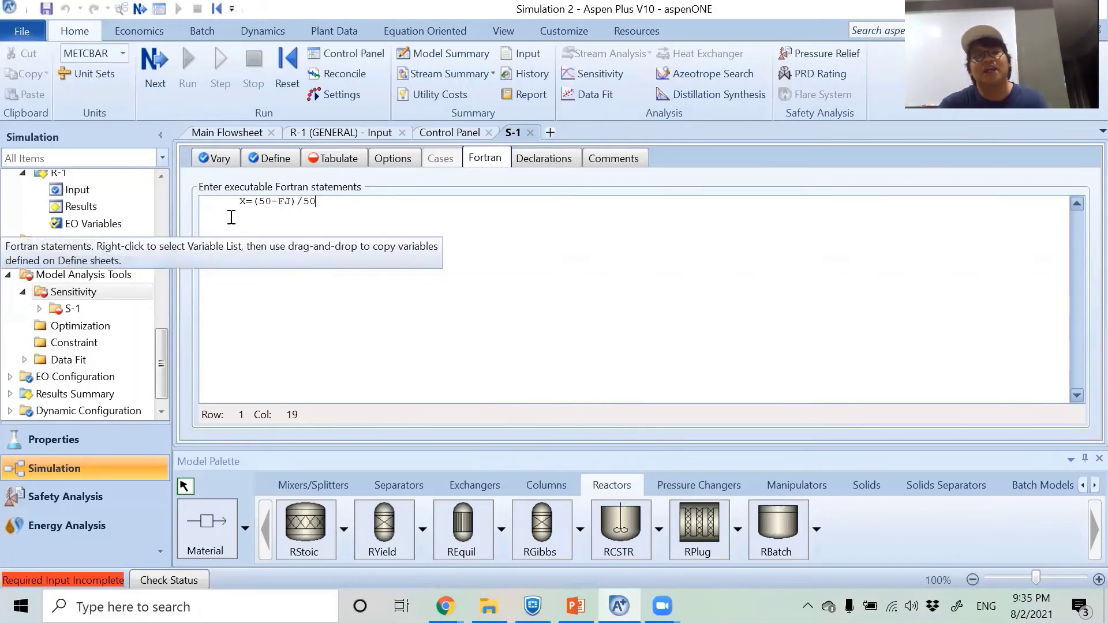
Tabulate variable X in column 1 of sensitivity S-1.
click(256, 160)
click(328, 160)
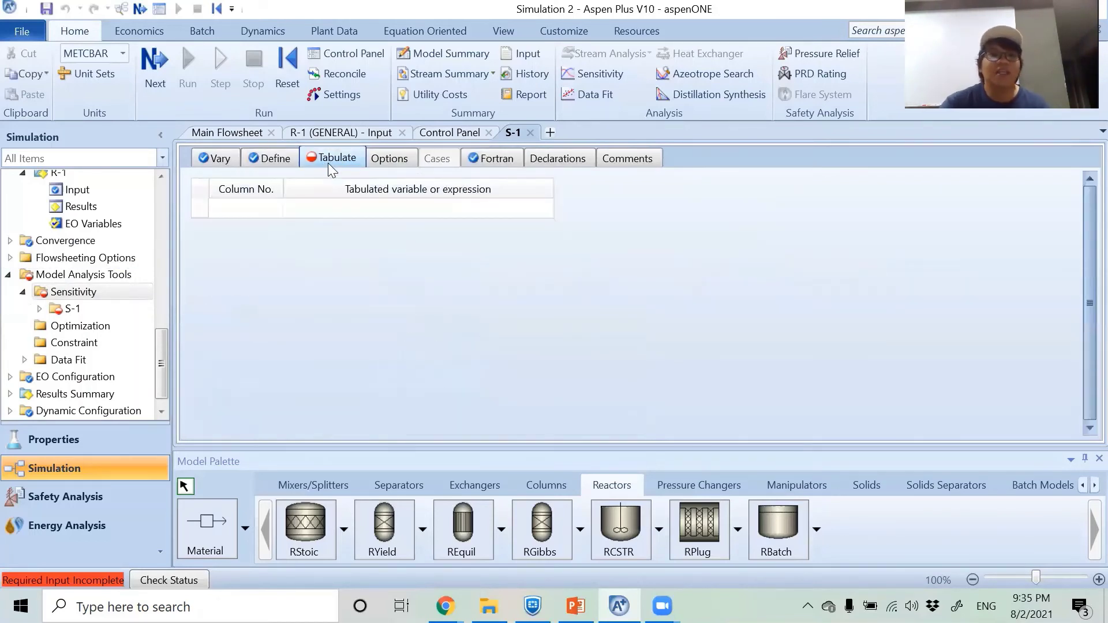
click(246, 207)
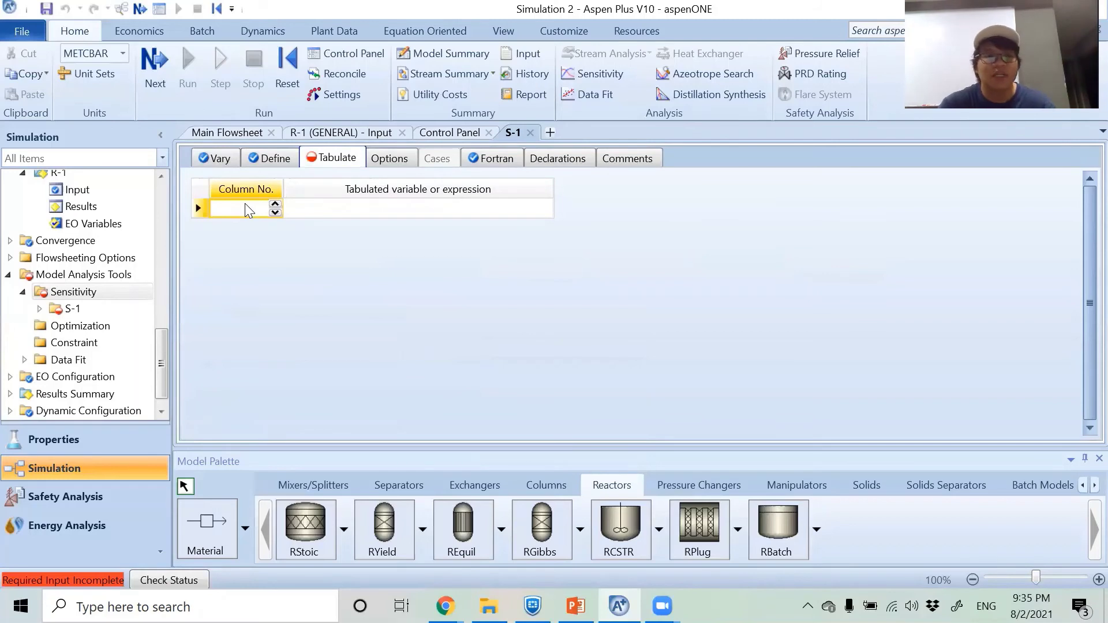
text(1)
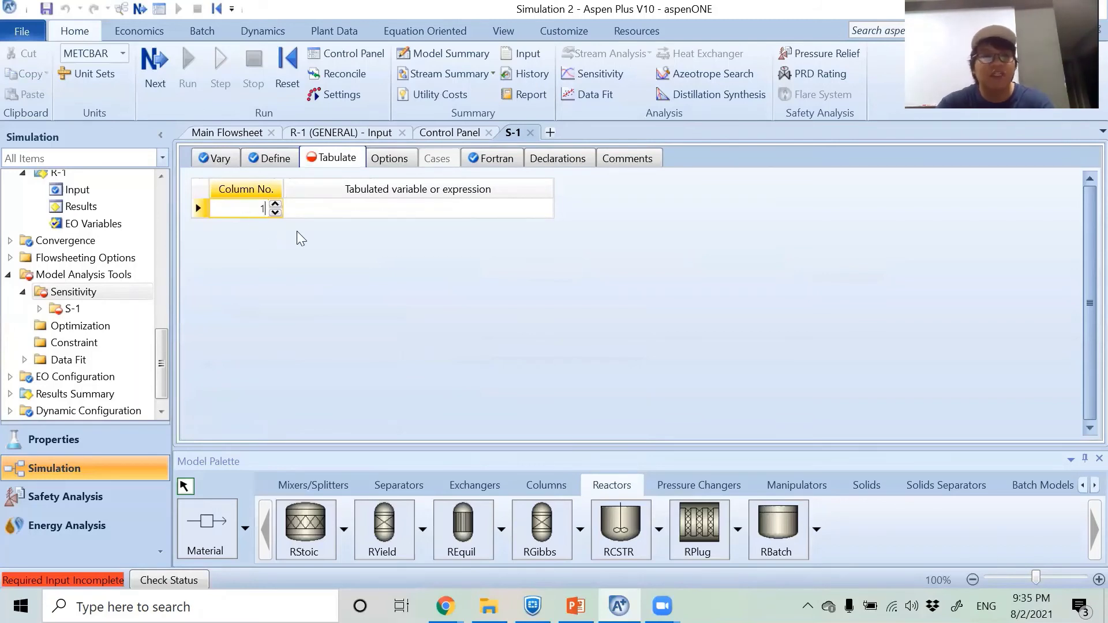
click(316, 209)
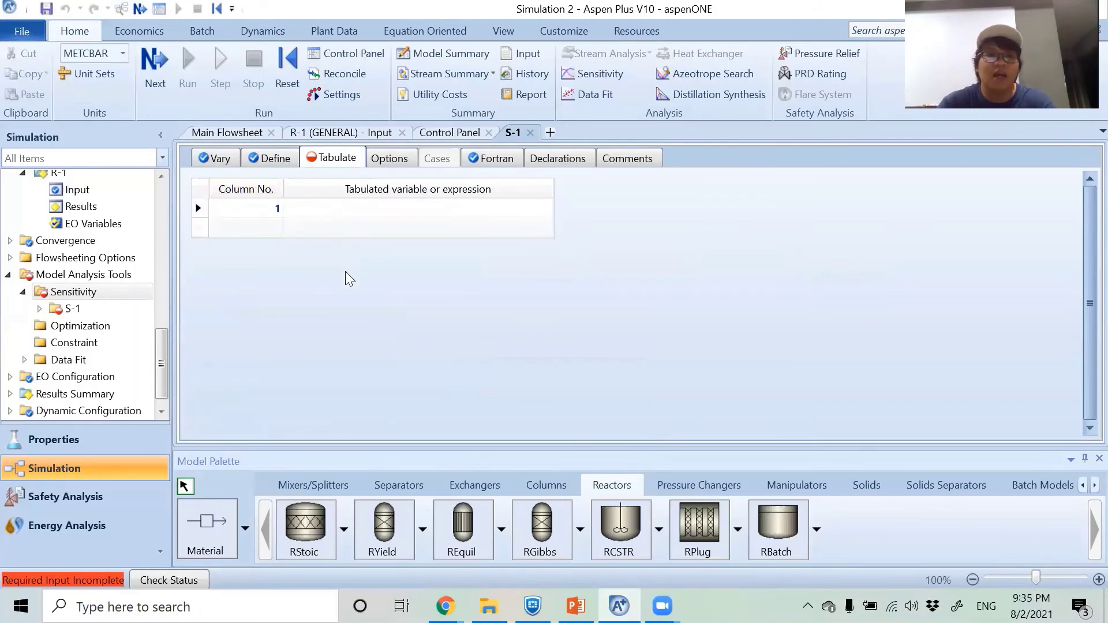
text(X)
key(Return)
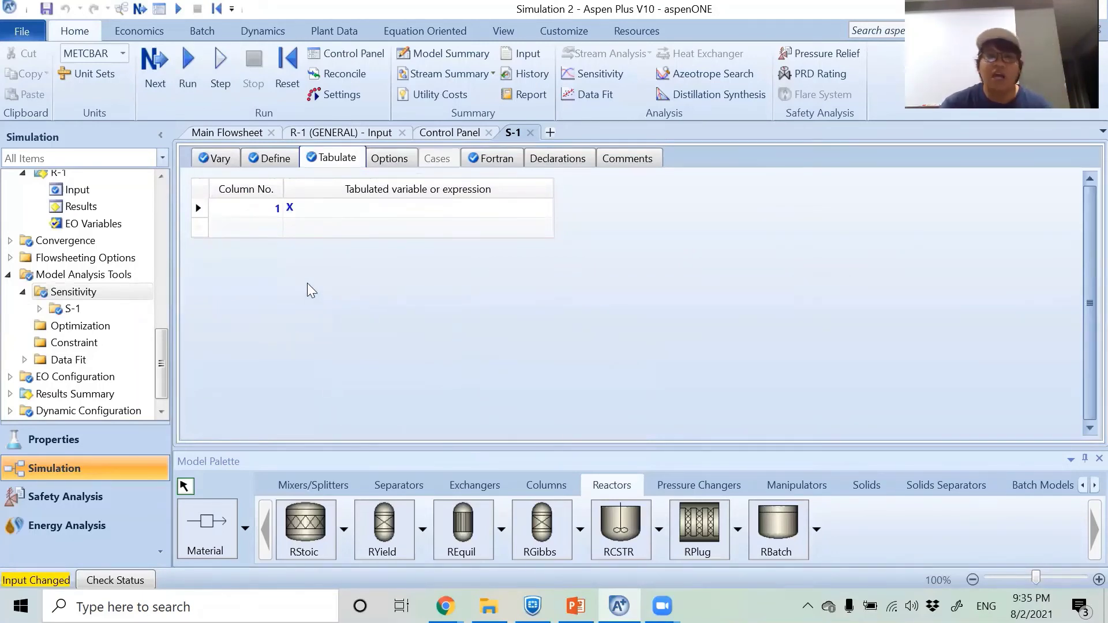
Run the simulation and review the S-1 sensitivity results for X against CSTR volume.
click(154, 58)
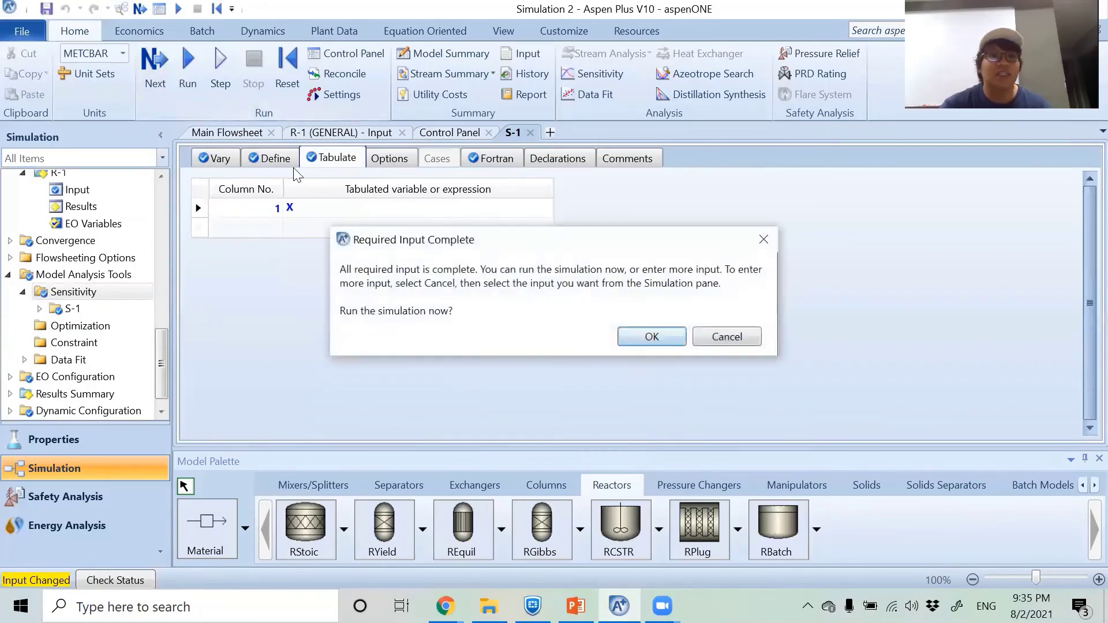
click(646, 339)
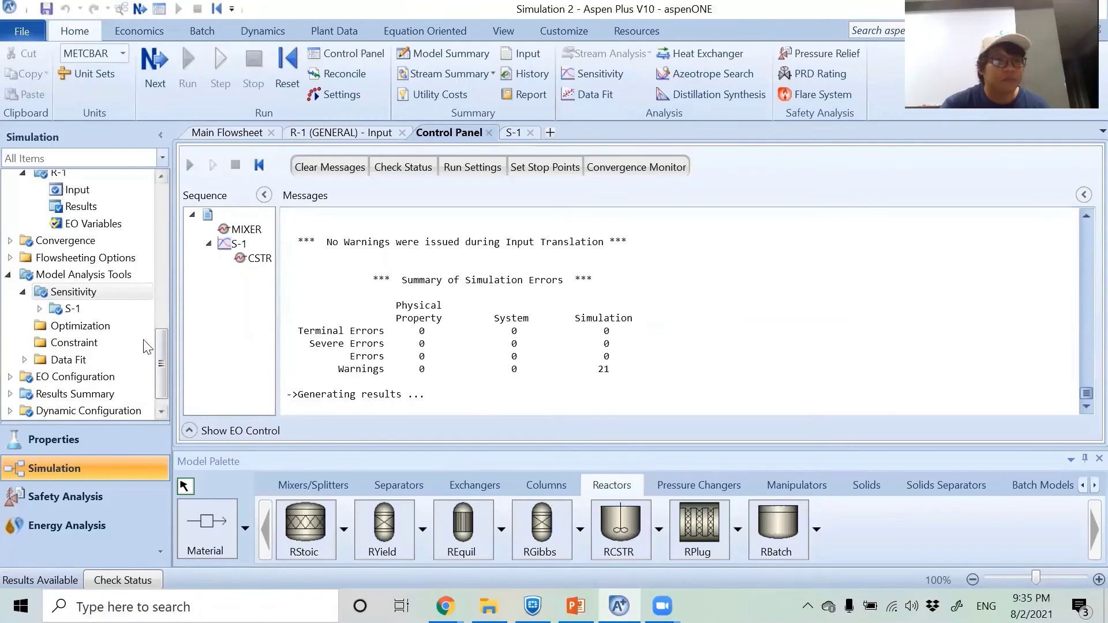
click(80, 309)
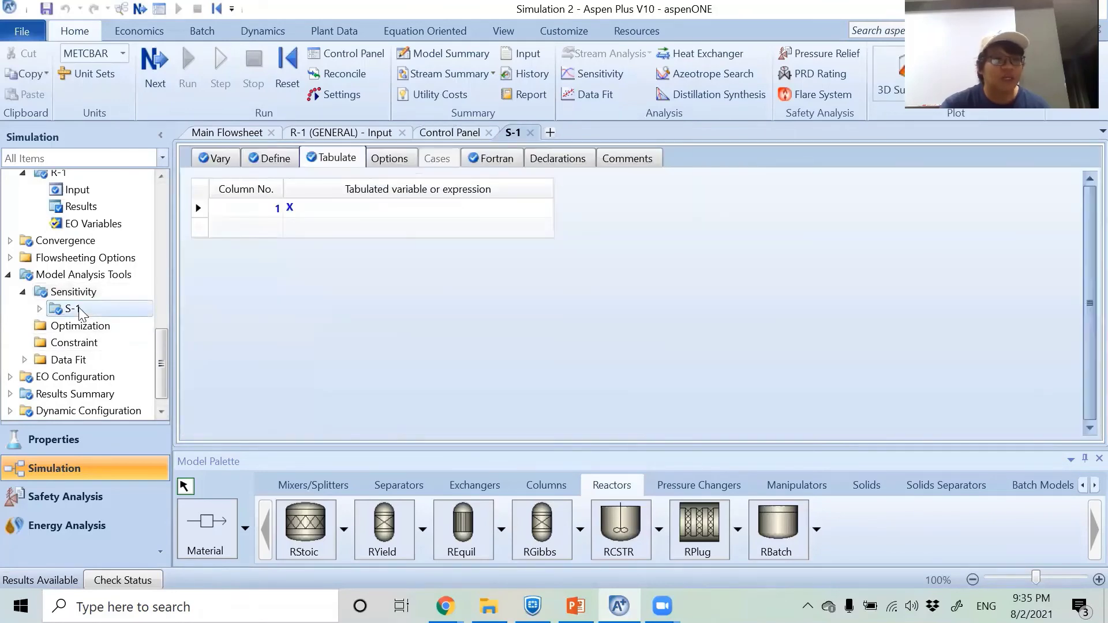
click(39, 308)
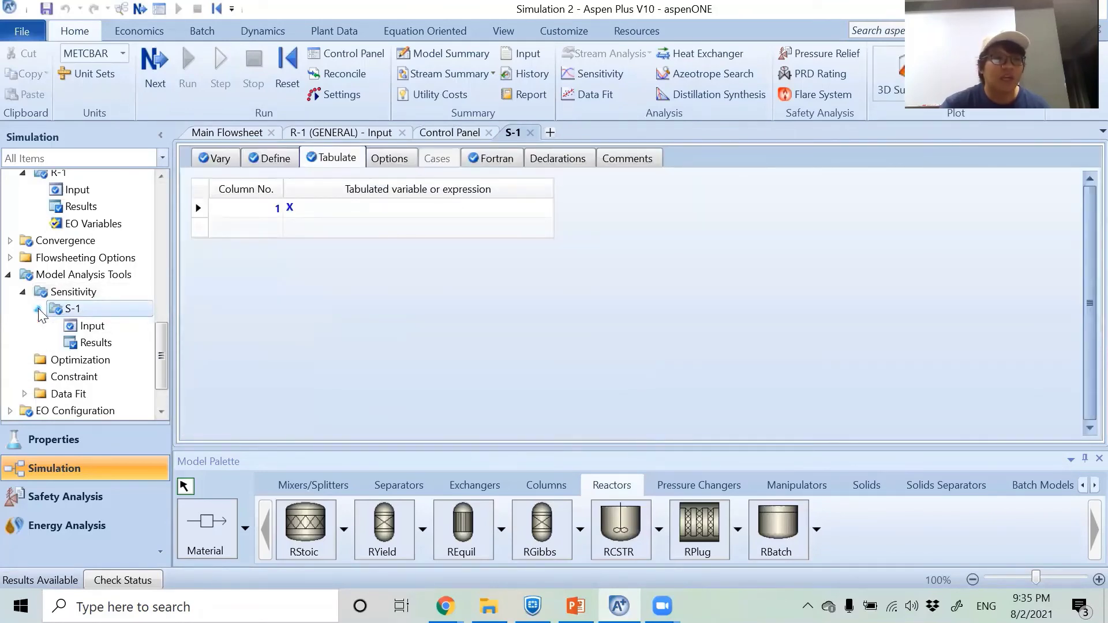
click(92, 343)
scroll(406, 288, down, 5)
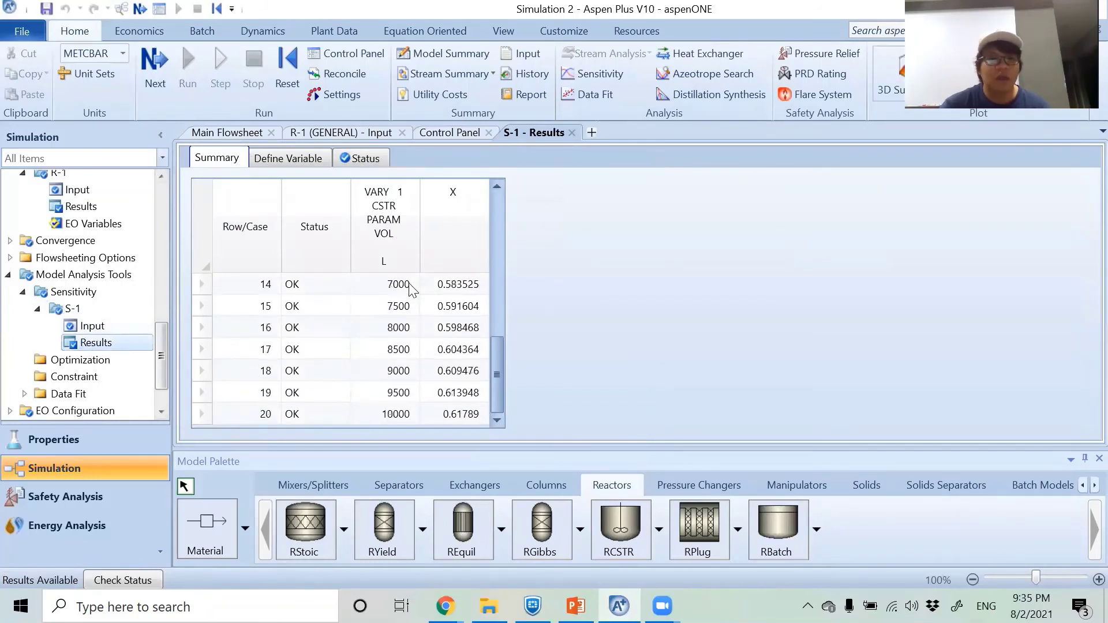
scroll(411, 288, up, 5)
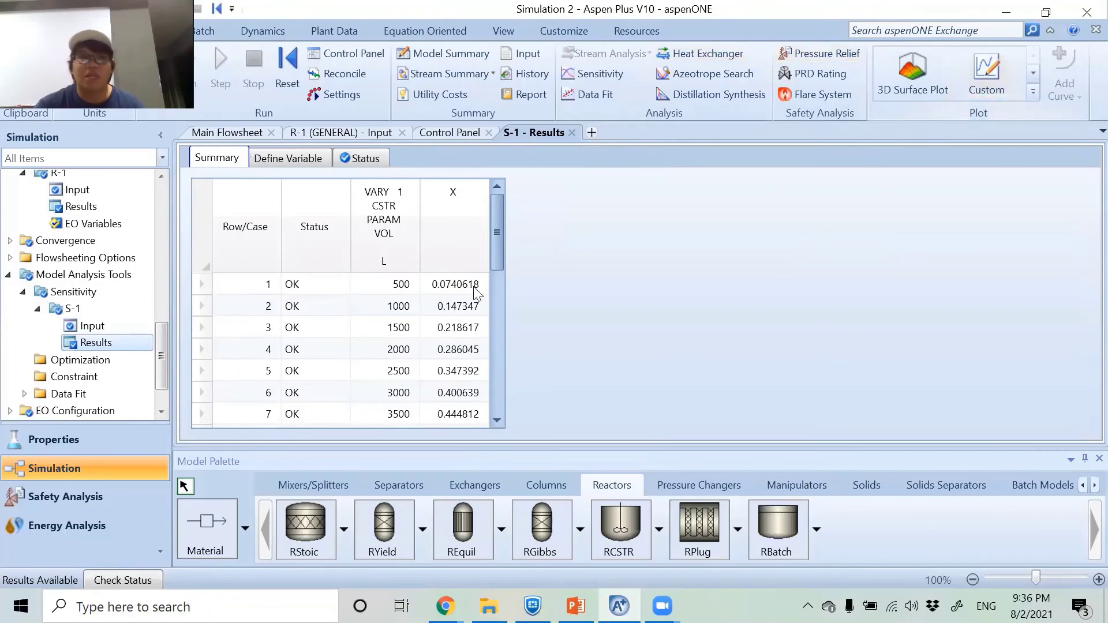
Create a custom plot of the S-1 results with the varied CSTR volume on the X axis and X as the plotted curve.
click(986, 89)
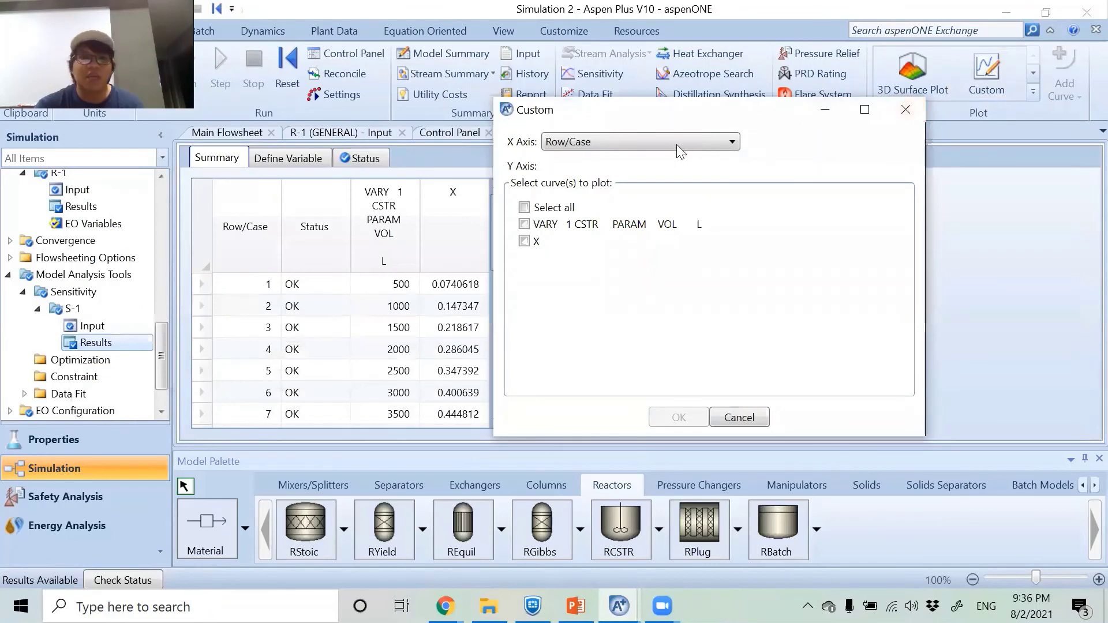
click(676, 142)
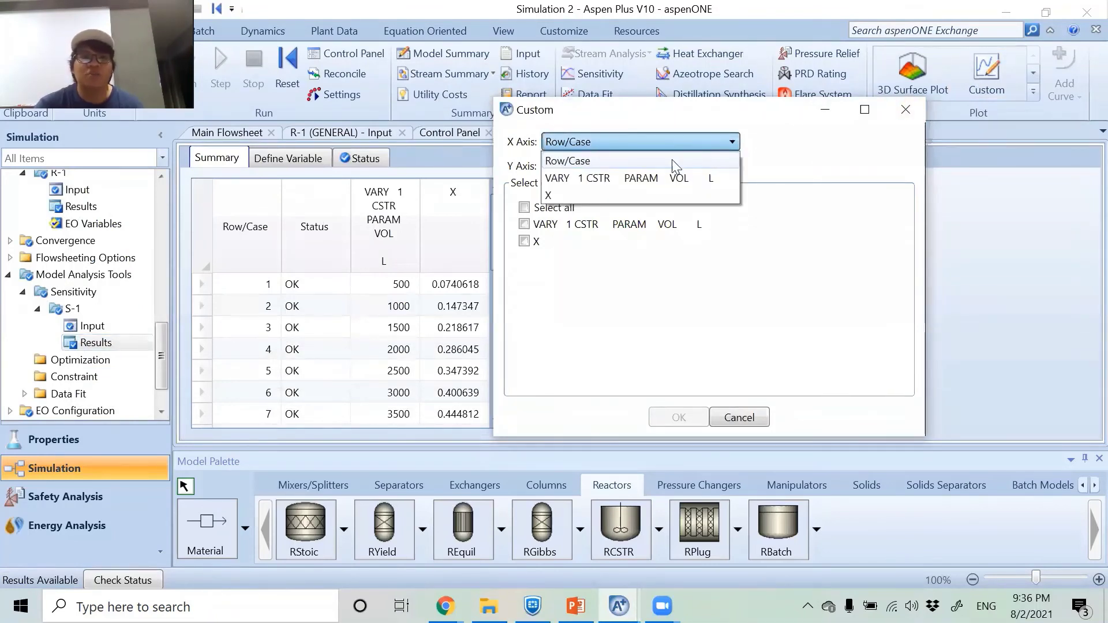
click(672, 179)
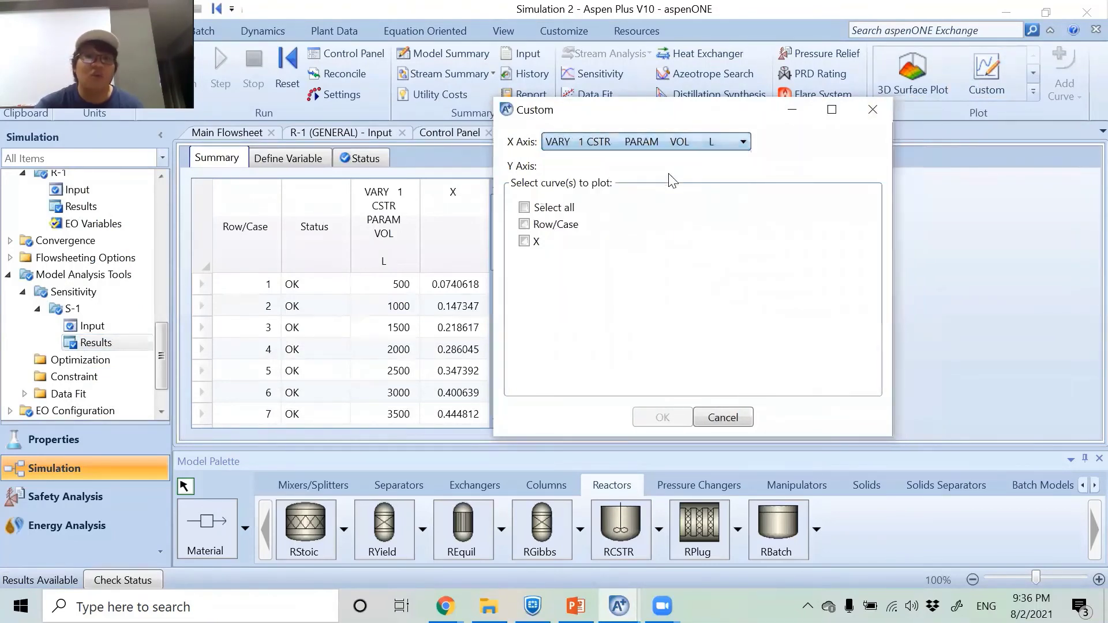
click(552, 246)
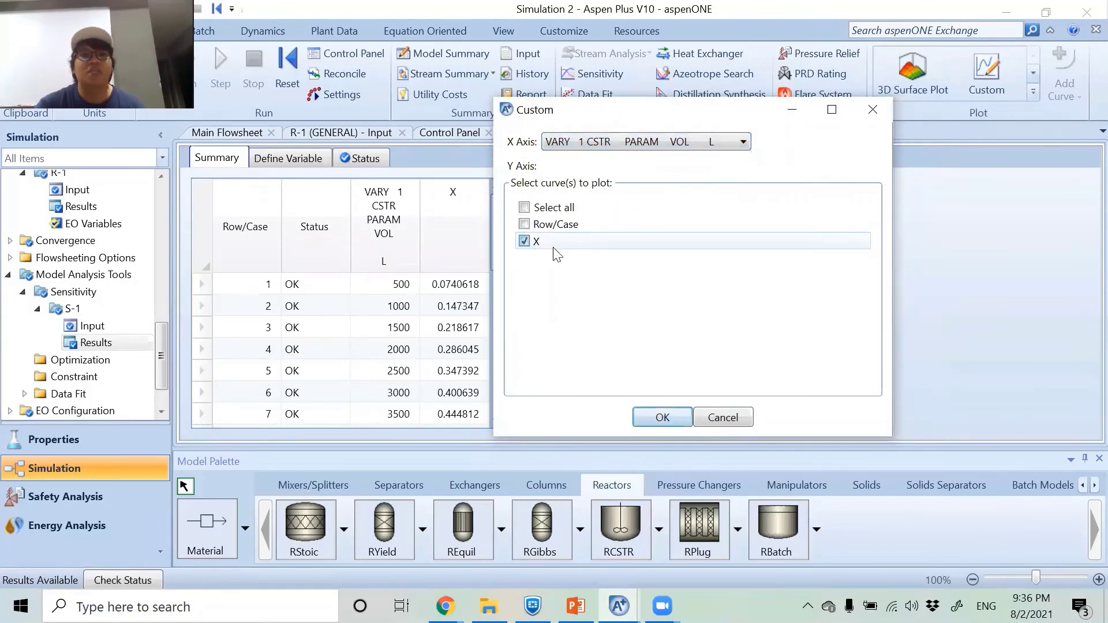
click(663, 419)
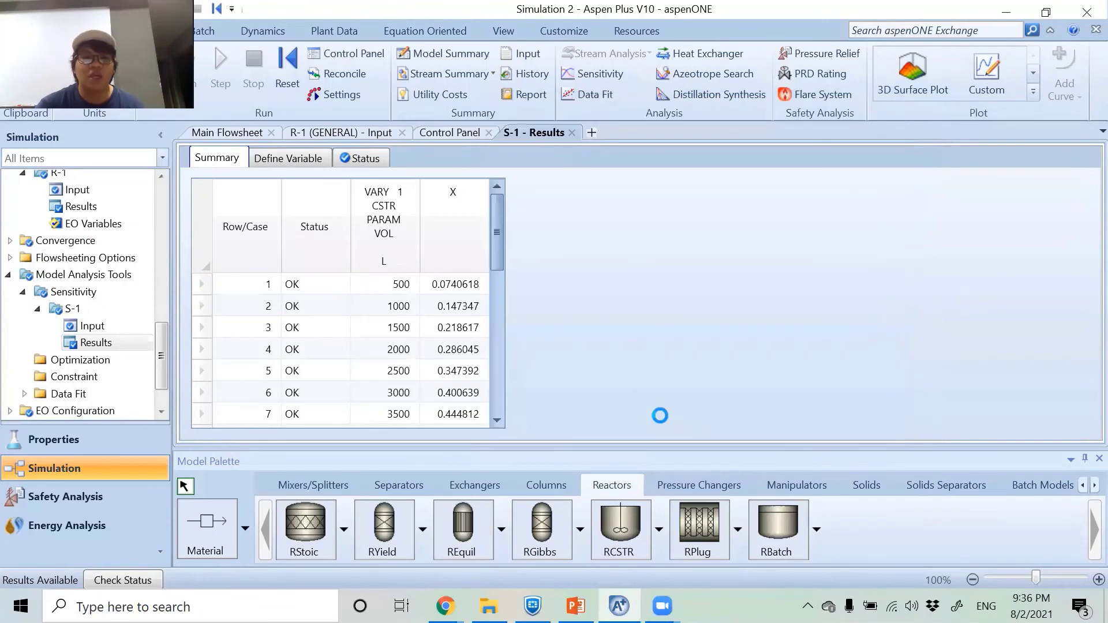